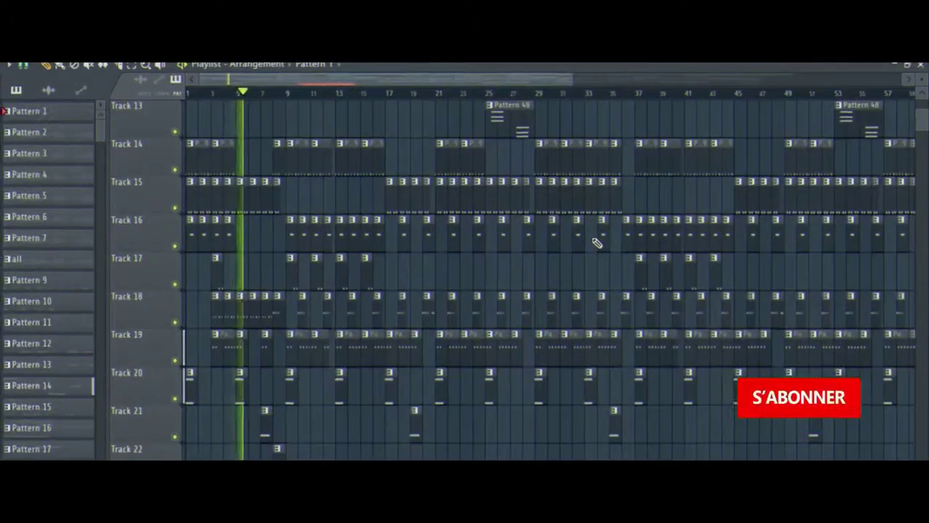
# Look over the playlist tracks and open the notes of the Pattern 15 clip on Track 15
pyautogui.scroll(-1, 545, 236)
pyautogui.scroll(10, 292, 197)
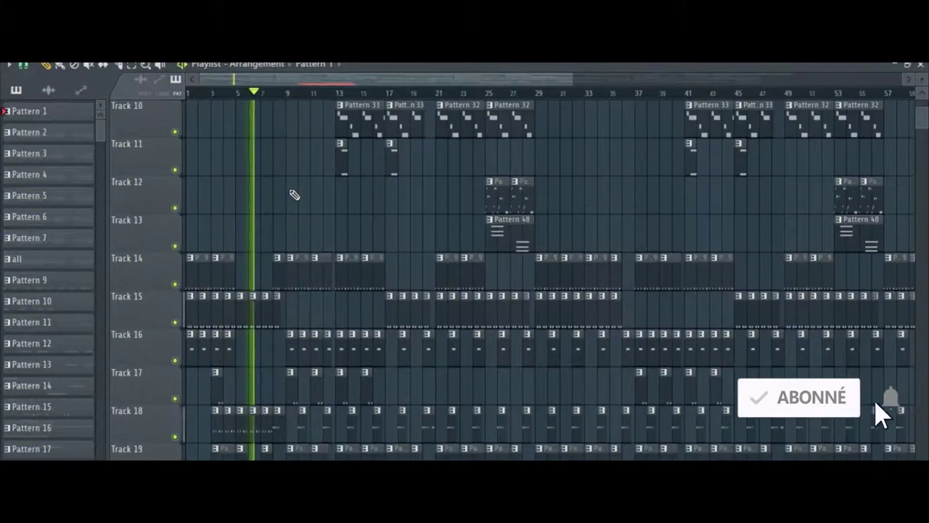
pyautogui.doubleClick(263, 313)
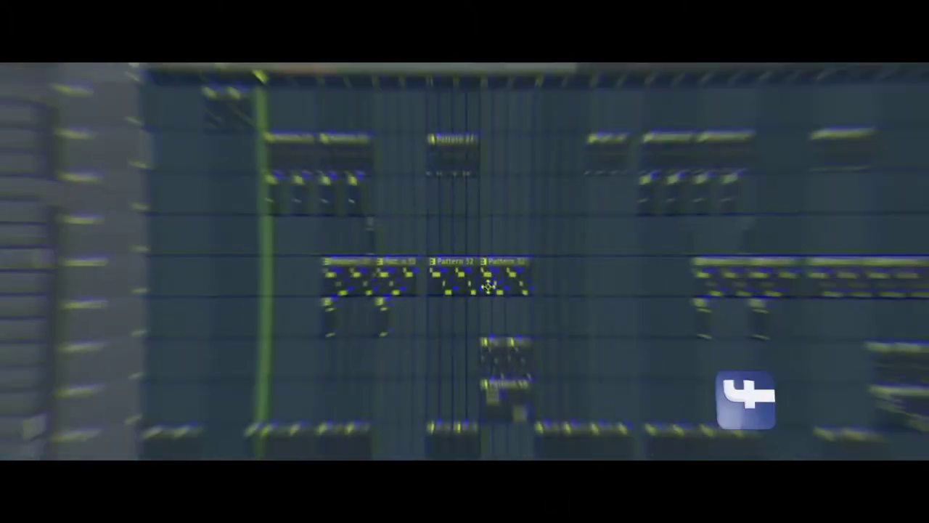
# Switch smart disable for all plugins
pyautogui.scroll(-5, 493, 282)
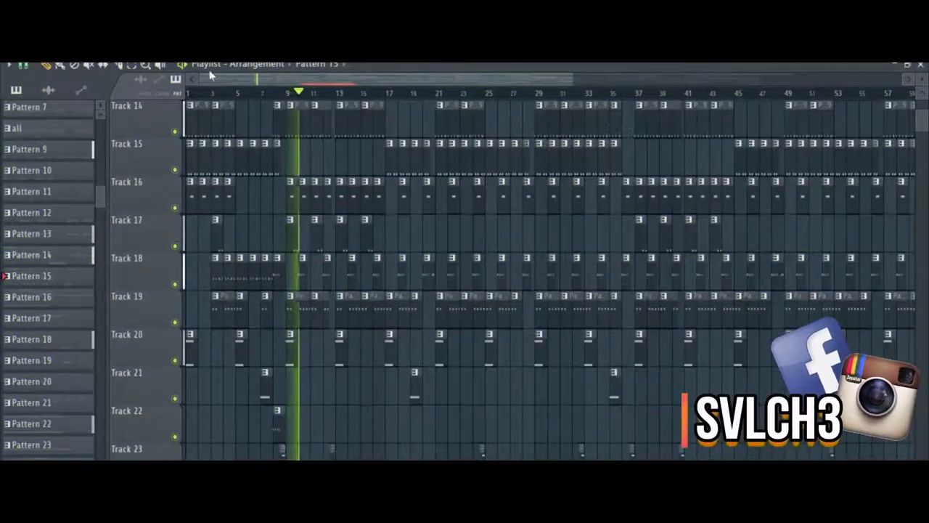
pyautogui.moveTo(193, 61)
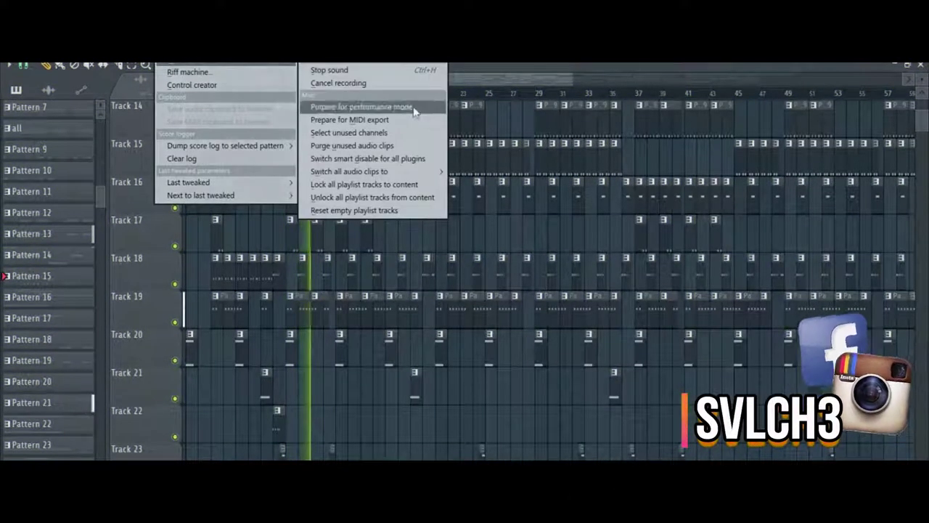
pyautogui.click(400, 158)
# Examine the notes of Pattern 28 on Track 25 and review the arrangement's clips across the playlist tracks
pyautogui.scroll(-6, 475, 194)
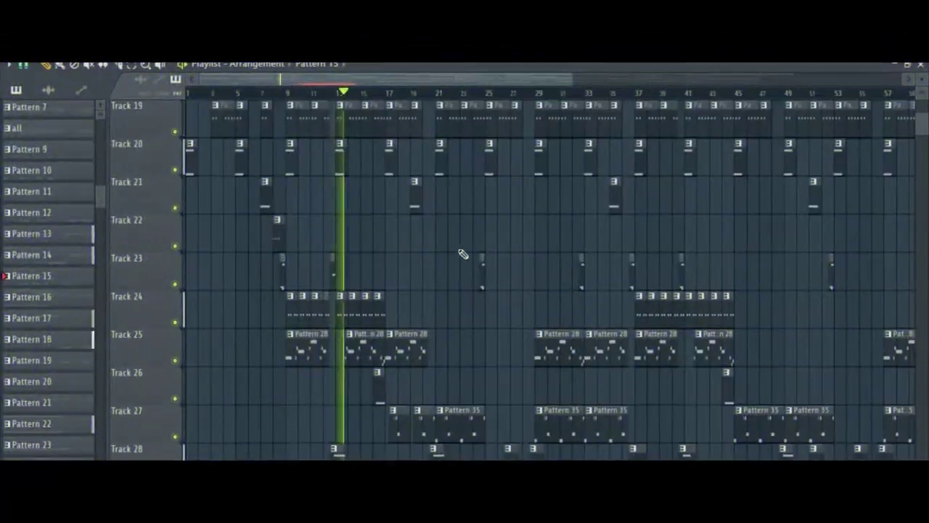
pyautogui.doubleClick(355, 365)
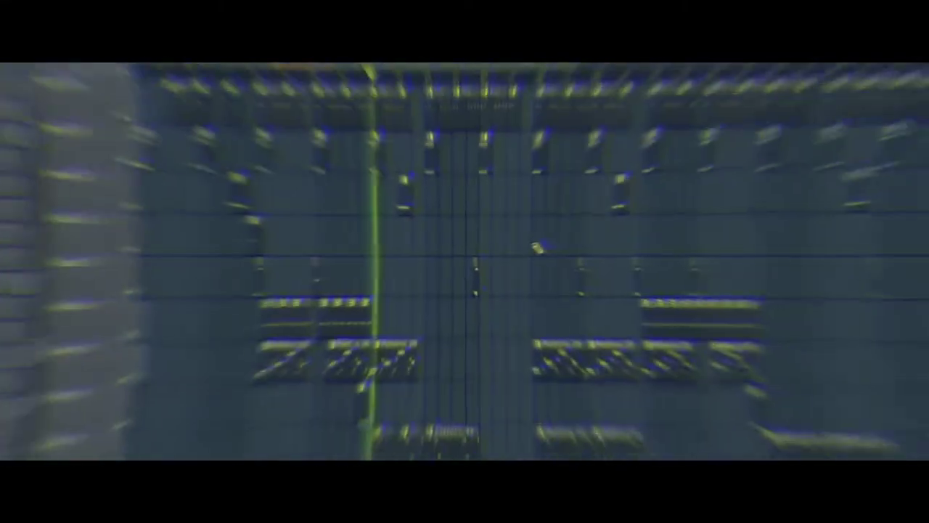
pyautogui.scroll(4, 541, 243)
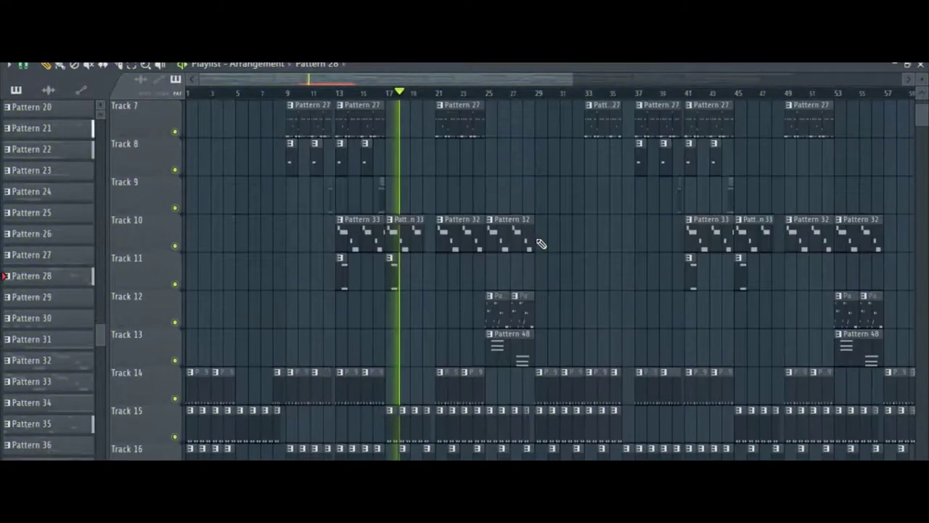
pyautogui.scroll(3, 541, 243)
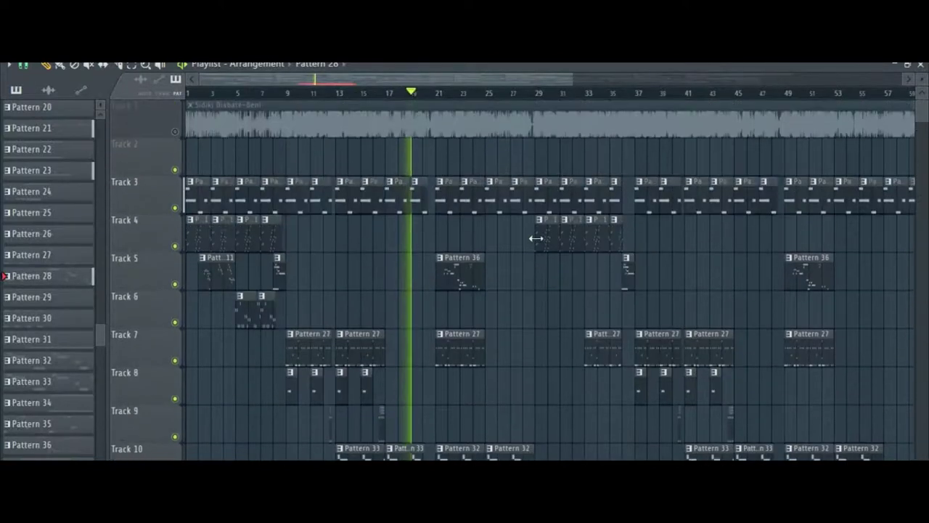
pyautogui.scroll(-4, 536, 238)
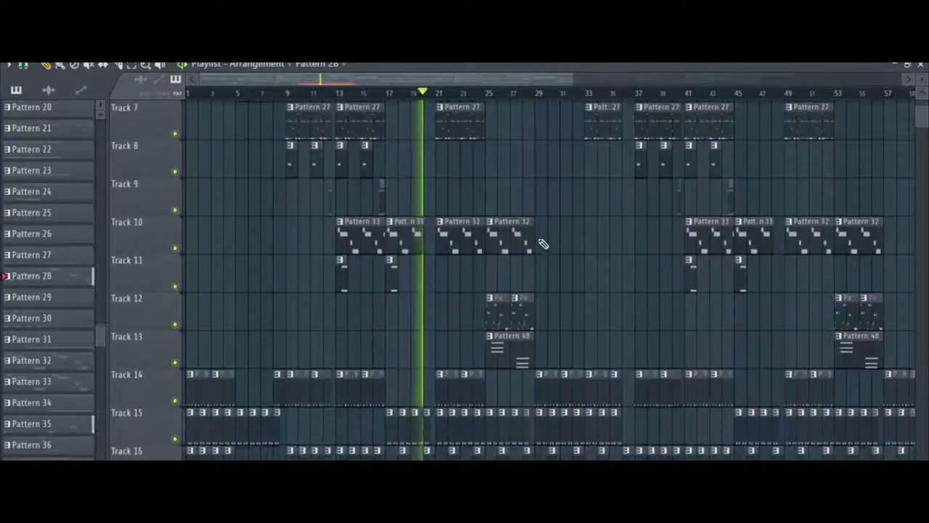
pyautogui.scroll(-3, 544, 243)
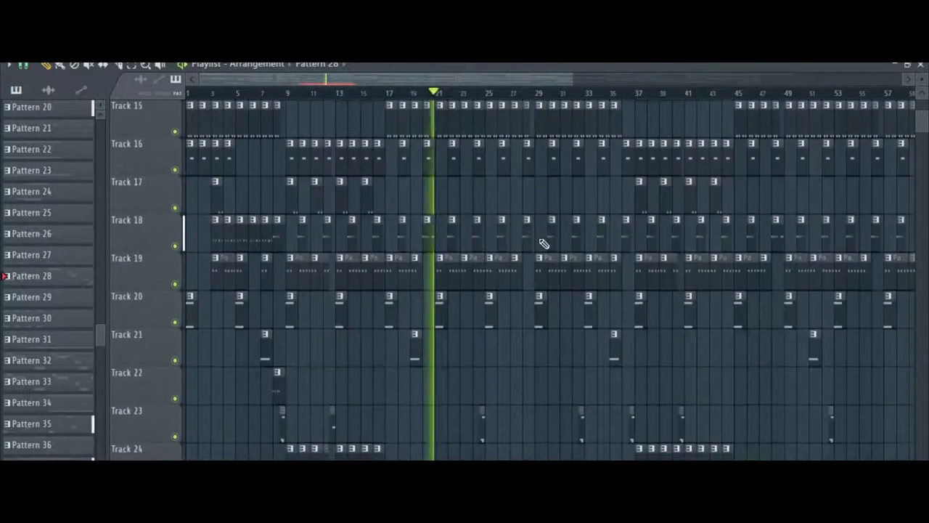
pyautogui.scroll(2, 541, 241)
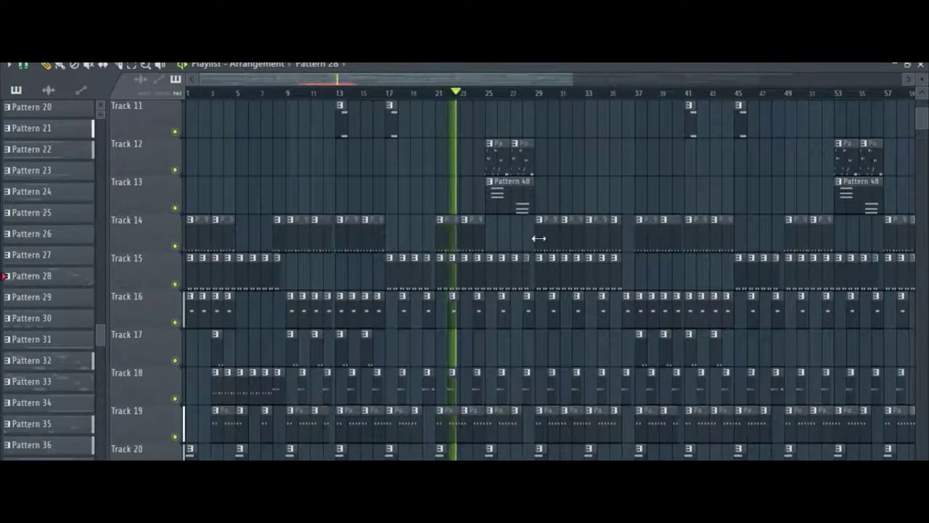
pyautogui.scroll(3, 540, 241)
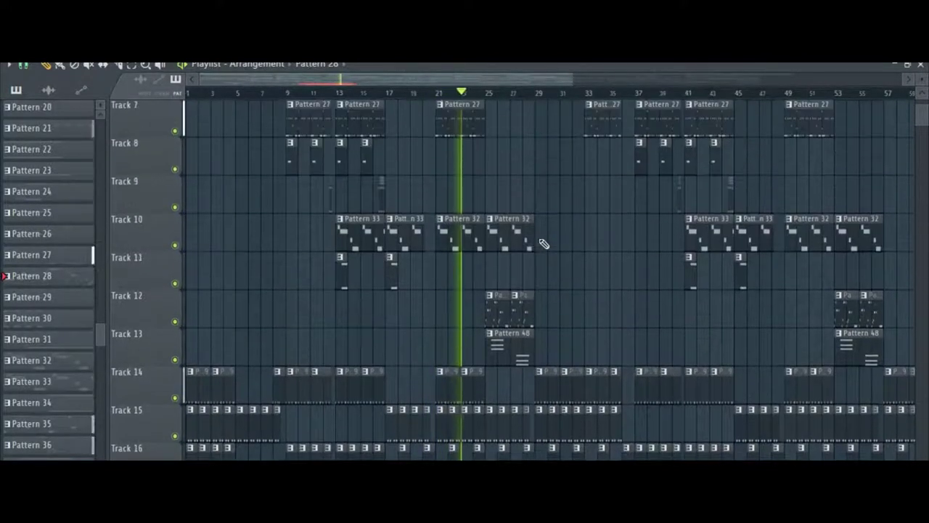
# Examine the piano roll notes of the Track 12 clip at bar 25, closing the piano roll when done
pyautogui.doubleClick(500, 320)
pyautogui.scroll(-3, 506, 320)
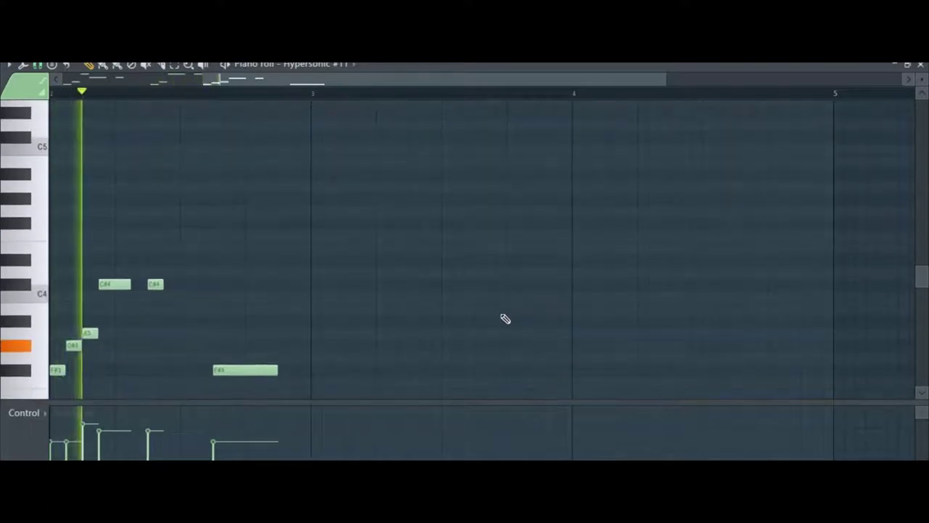
pyautogui.press('Escape')
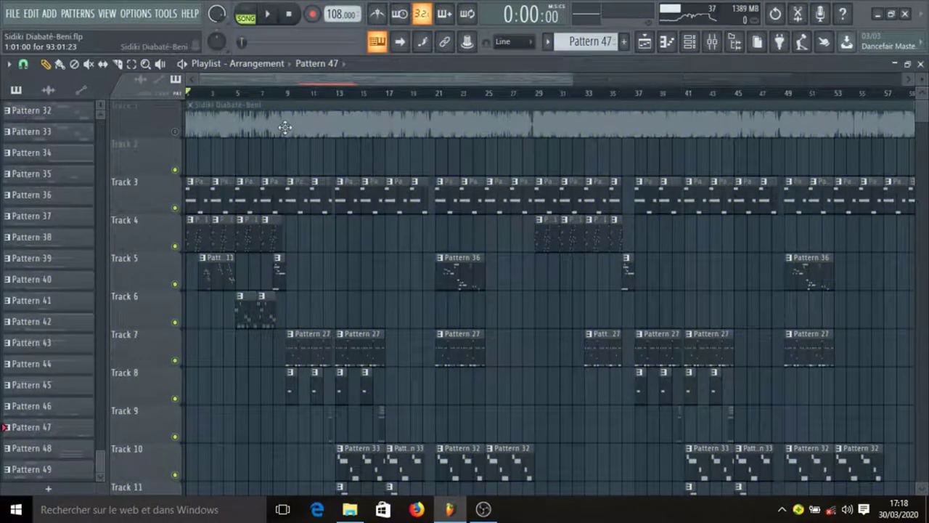
# Inspect the Sidiki Diabaté-Beni audio clip's channel settings and sample options, and close the settings
pyautogui.click(285, 128)
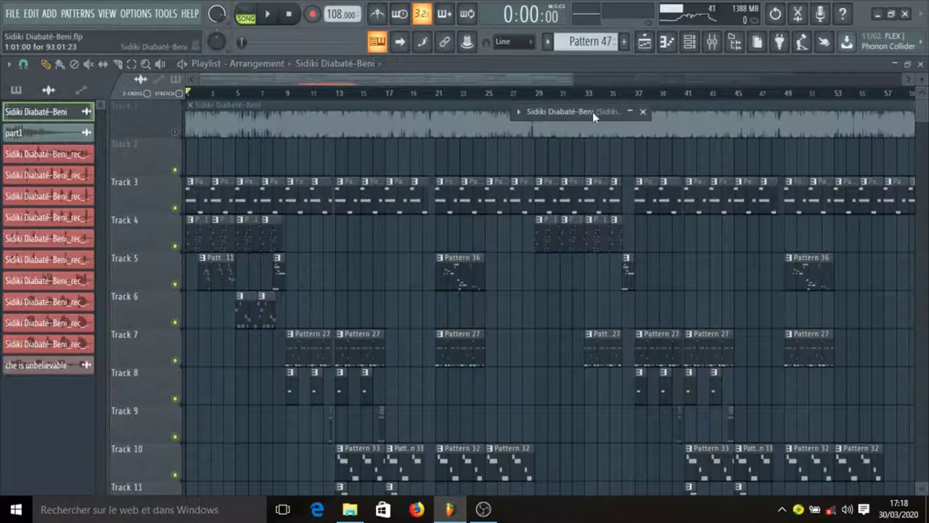
pyautogui.click(593, 112)
pyautogui.rightClick(698, 376)
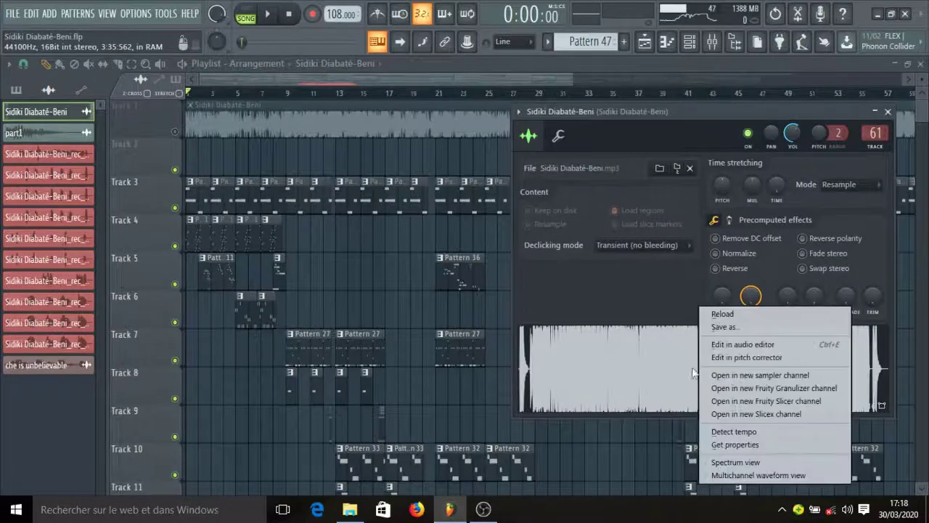
pyautogui.click(686, 111)
pyautogui.click(887, 113)
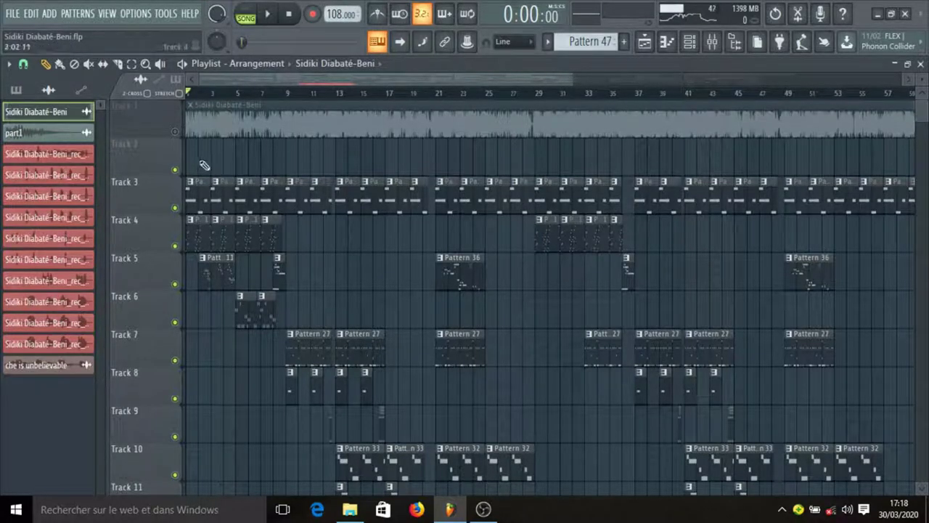
# Select Pattern 14 from its first clip on Track 3 and display the Channel rack
pyautogui.click(193, 202)
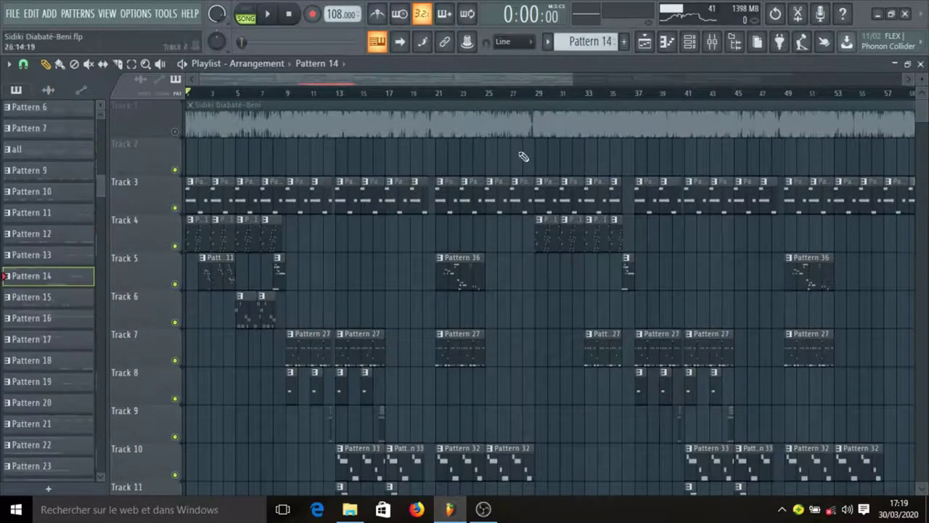
pyautogui.click(699, 42)
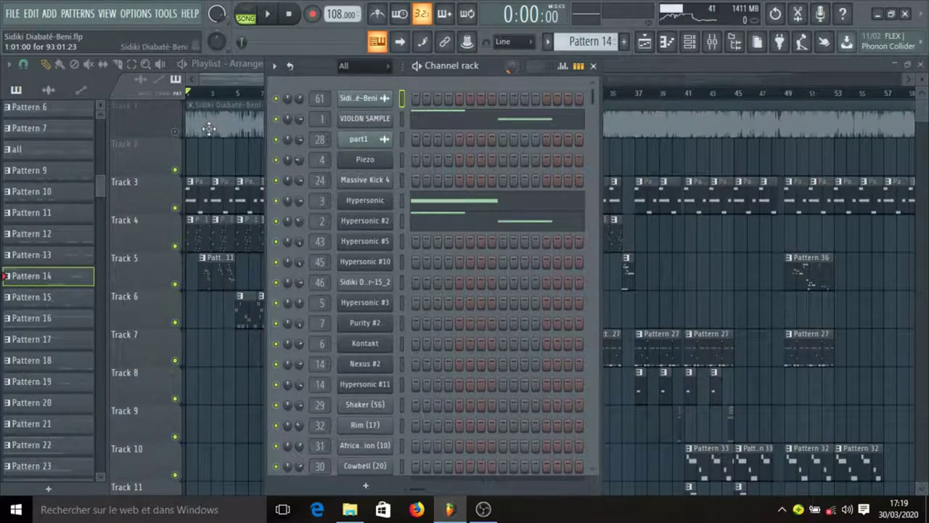
# Inspect the Hammered Violin instrument loaded in Kontakt #5, close it and return to the first channels
pyautogui.scroll(-8, 446, 414)
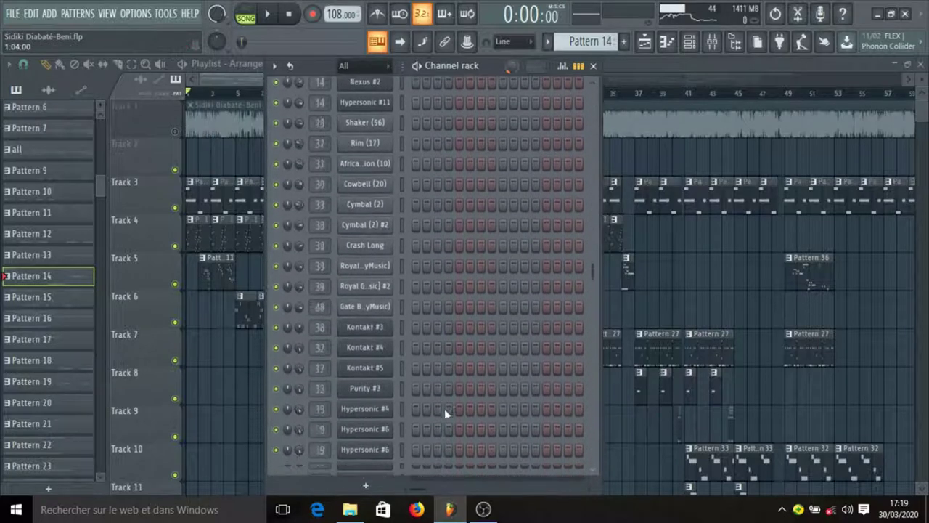
pyautogui.click(392, 343)
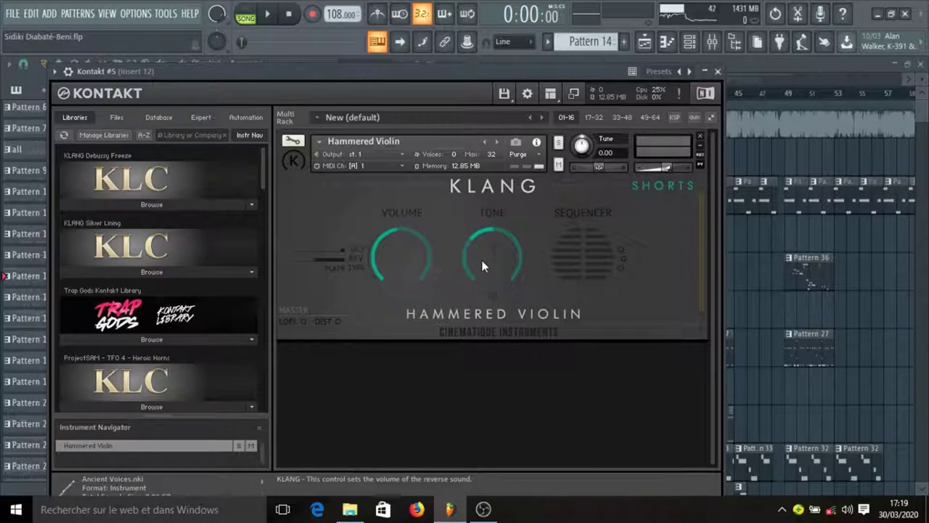
pyautogui.click(716, 73)
pyautogui.scroll(5, 497, 223)
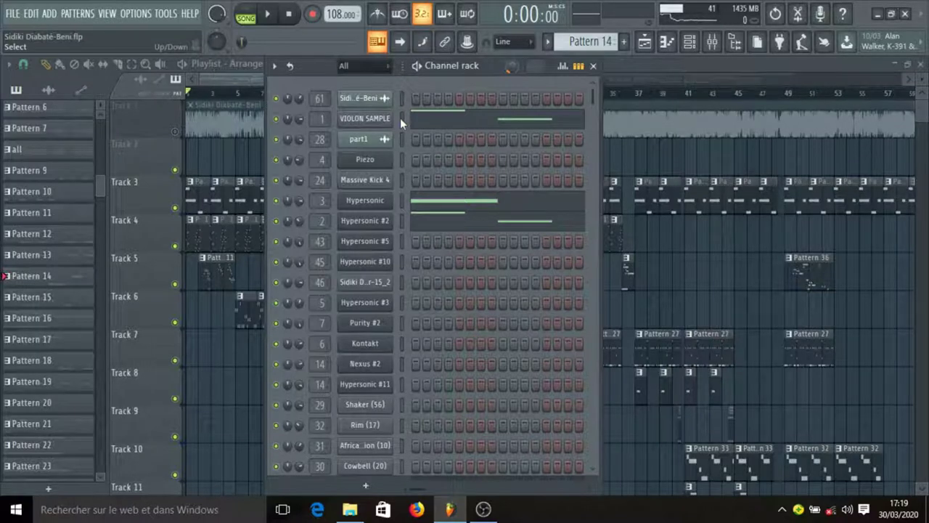
# Show the mixer and select the mélodie 1 insert to display its effects chain
pyautogui.click(712, 45)
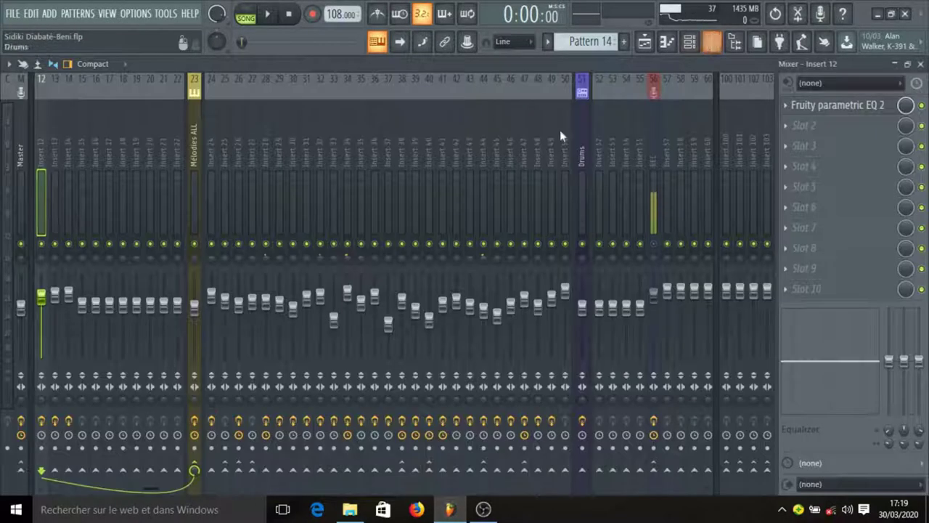
pyautogui.hscroll(-5, 77, 186)
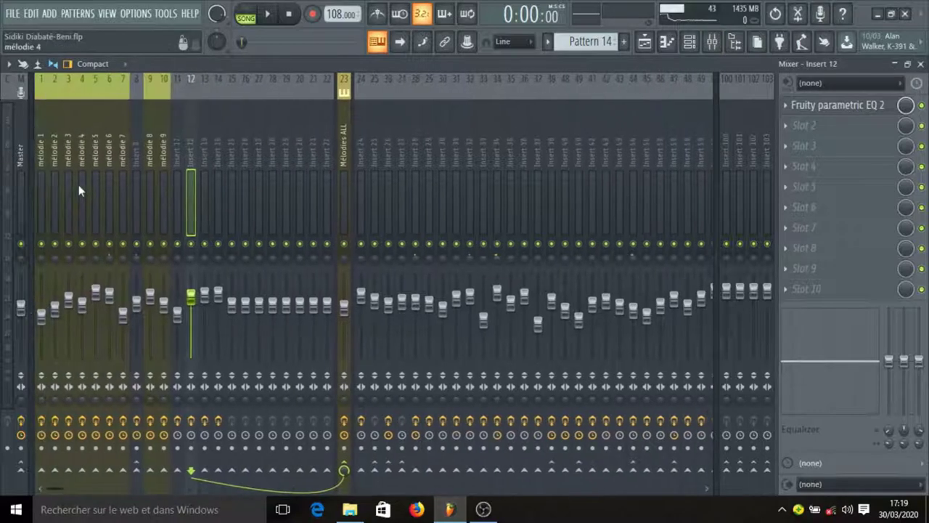
pyautogui.click(42, 165)
# Inspect the first Fruity parametric EQ 2, Fruity soft clipper and Fruity Compressor on mélodie 1, closing each one
pyautogui.click(853, 107)
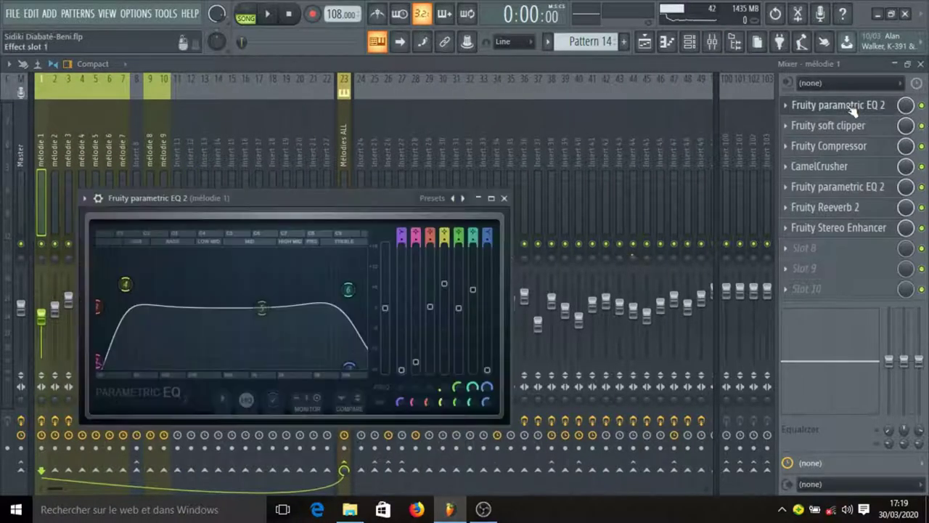
pyautogui.click(852, 107)
pyautogui.click(857, 126)
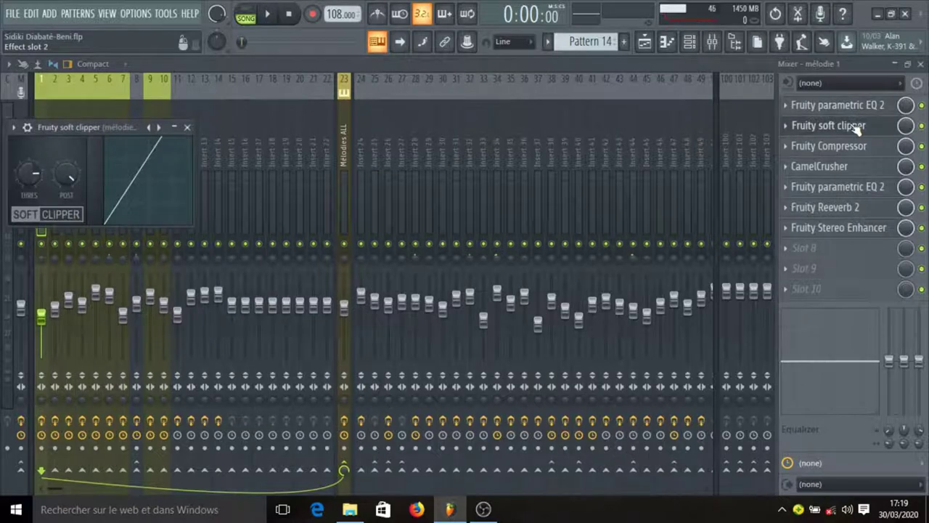
pyautogui.click(856, 125)
pyautogui.click(859, 146)
pyautogui.click(859, 146)
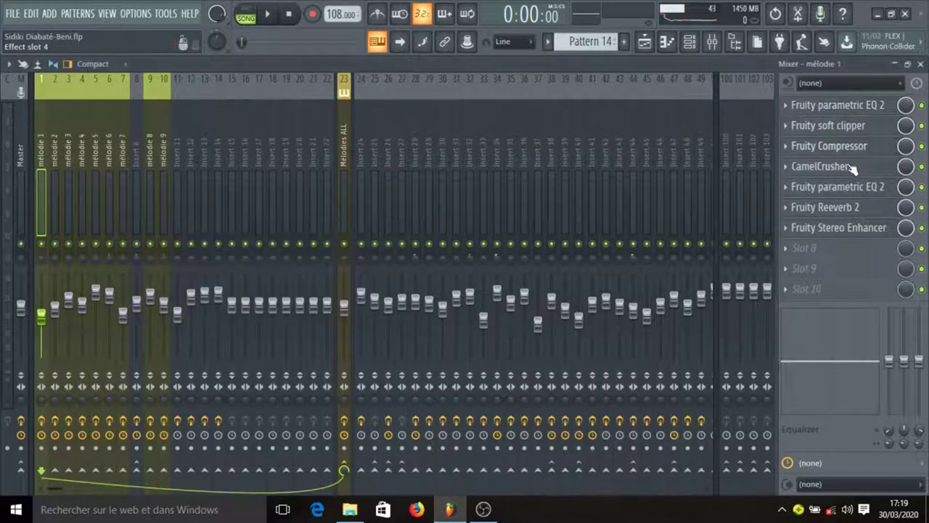
# Inspect CamelCrusher, the second Fruity parametric EQ 2, Fruity Reeverb 2 and Fruity Stereo Enhancer on mélodie 1, and close the mixer
pyautogui.click(852, 168)
pyautogui.click(850, 167)
pyautogui.click(875, 188)
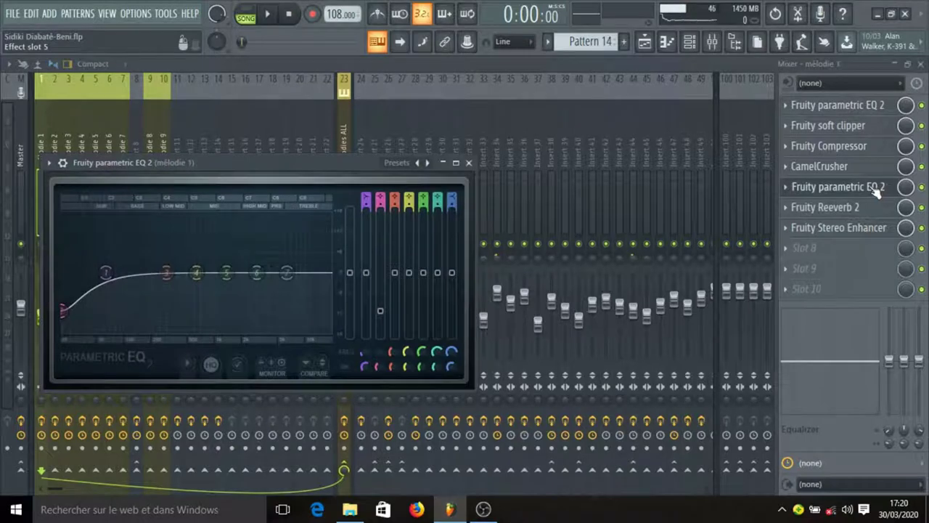
pyautogui.click(877, 190)
pyautogui.click(859, 208)
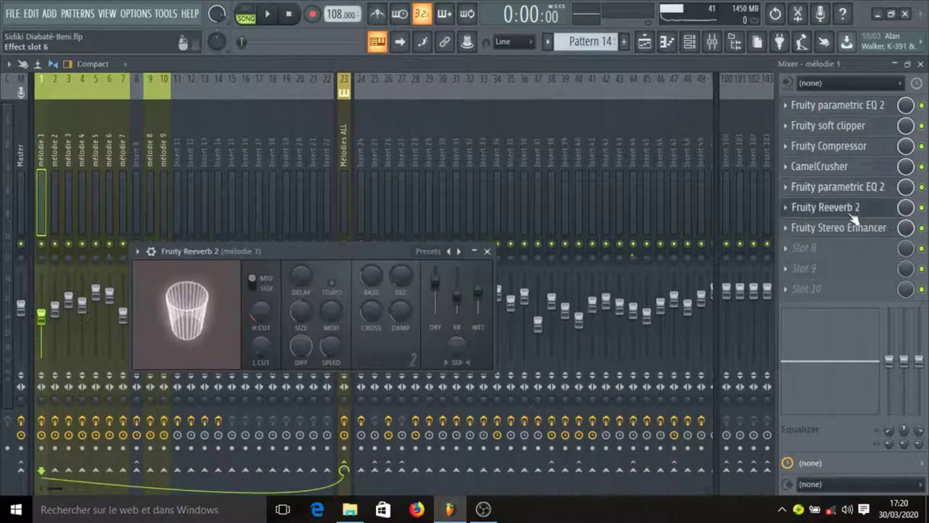
pyautogui.click(856, 212)
pyautogui.click(864, 229)
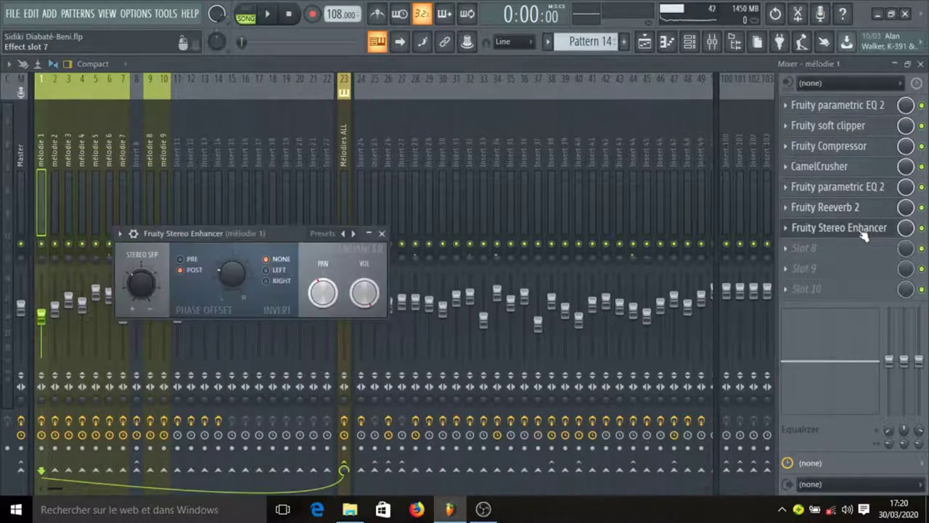
pyautogui.click(861, 229)
pyautogui.click(921, 65)
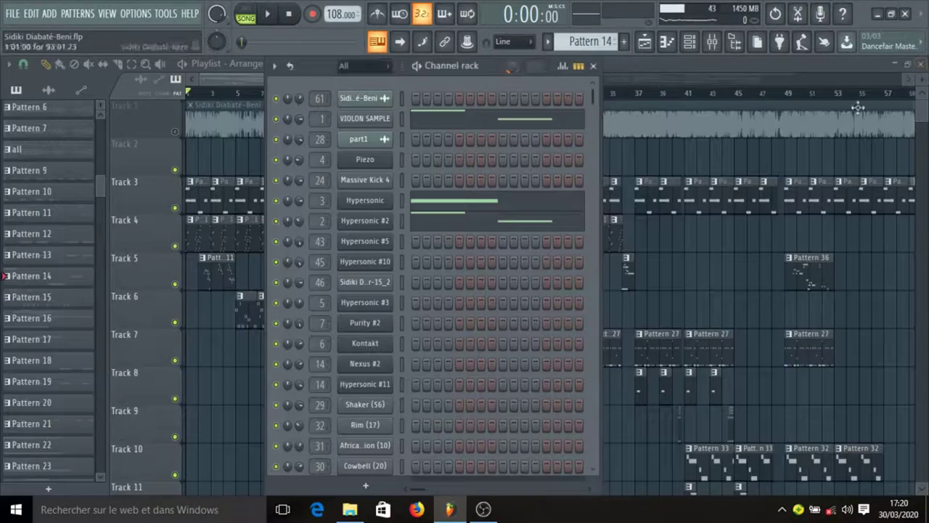
# Solo the VIOLON SAMPLE channel and open its Pattern 14 notes in the piano roll
pyautogui.rightClick(276, 135)
pyautogui.click(299, 131)
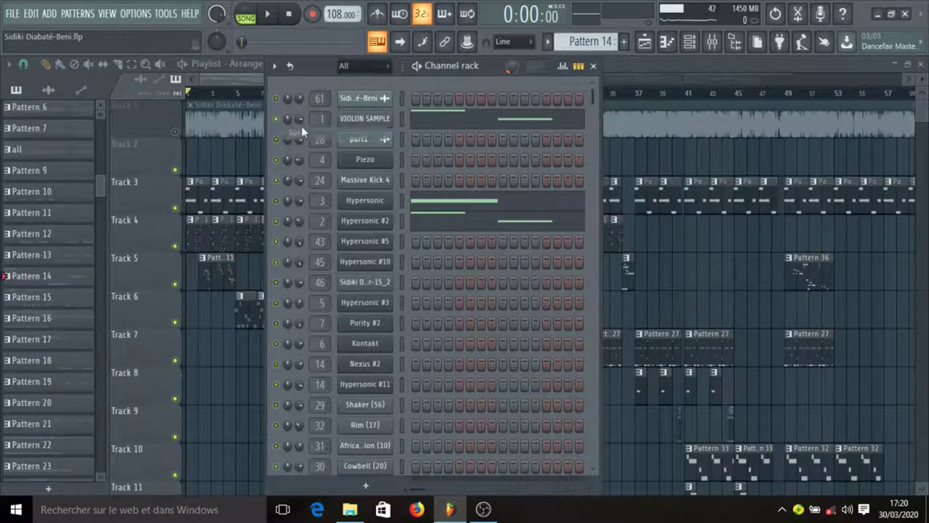
pyautogui.click(457, 124)
pyautogui.scroll(3, 516, 247)
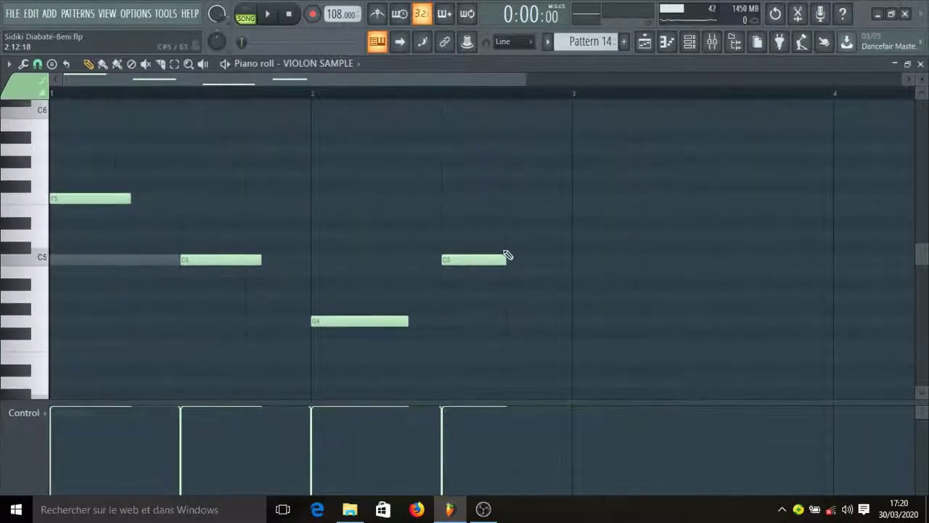
# Switch playback to pattern mode, play the VIOLON SAMPLE notes of Pattern 14 and stop
pyautogui.click(247, 13)
pyautogui.press('space')
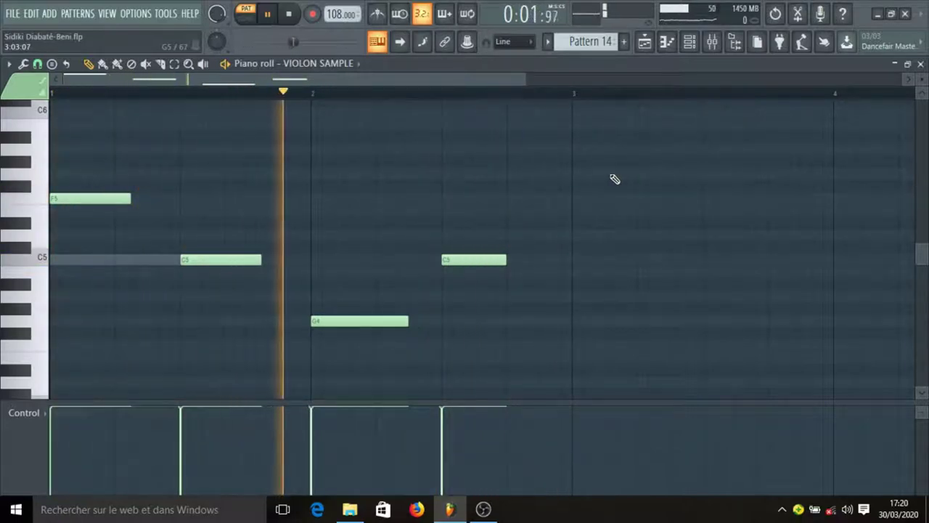
pyautogui.press('space')
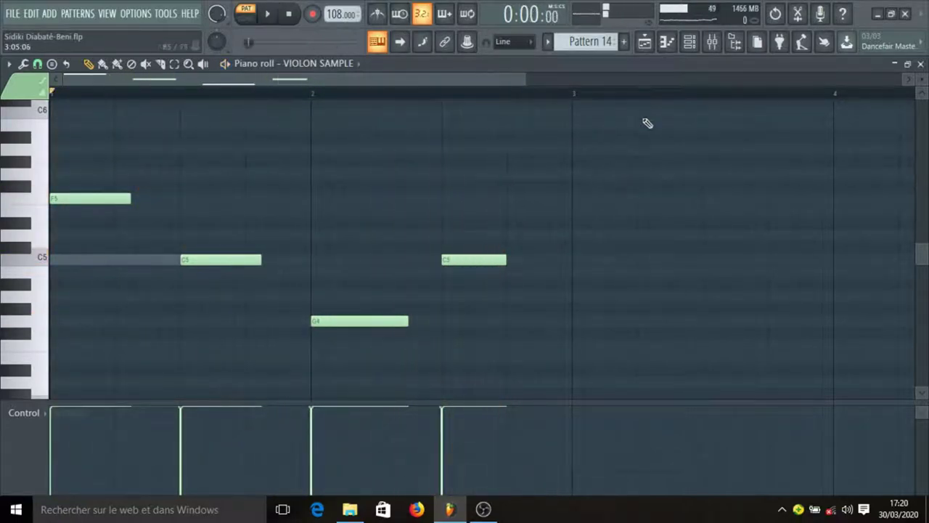
# Solo the Hypersonic channel and view its instrument with the Italo Hit patch, closing it again
pyautogui.click(693, 44)
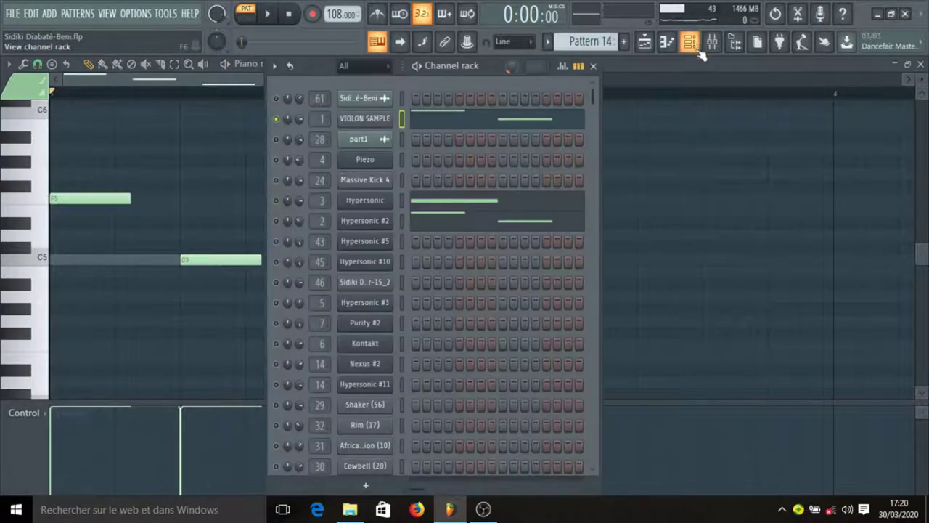
pyautogui.rightClick(287, 200)
pyautogui.click(353, 205)
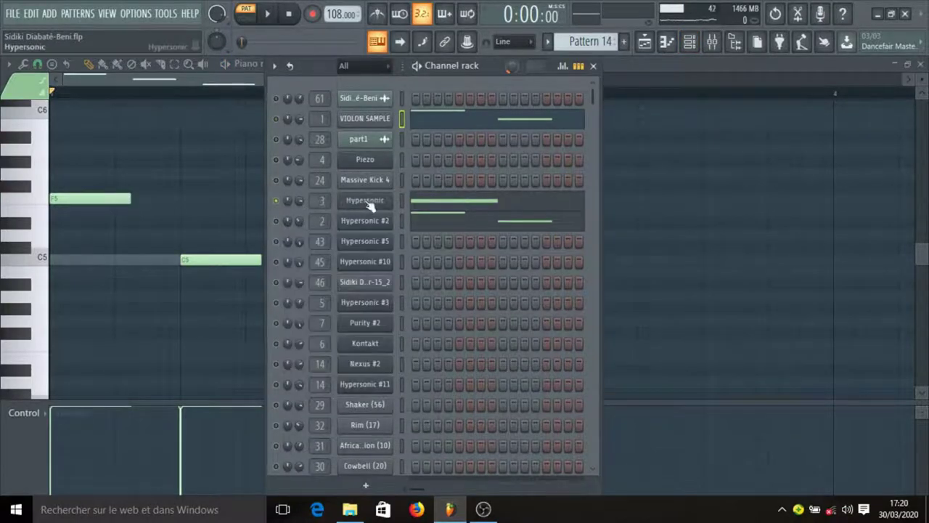
pyautogui.click(367, 205)
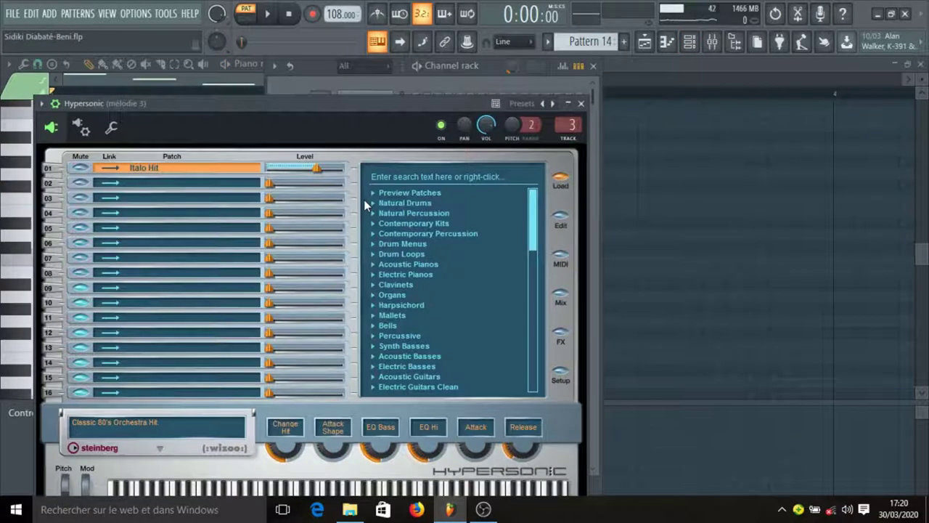
pyautogui.click(584, 104)
# Open the Hypersonic notes of Pattern 14 in the piano roll, play them and stop
pyautogui.click(481, 202)
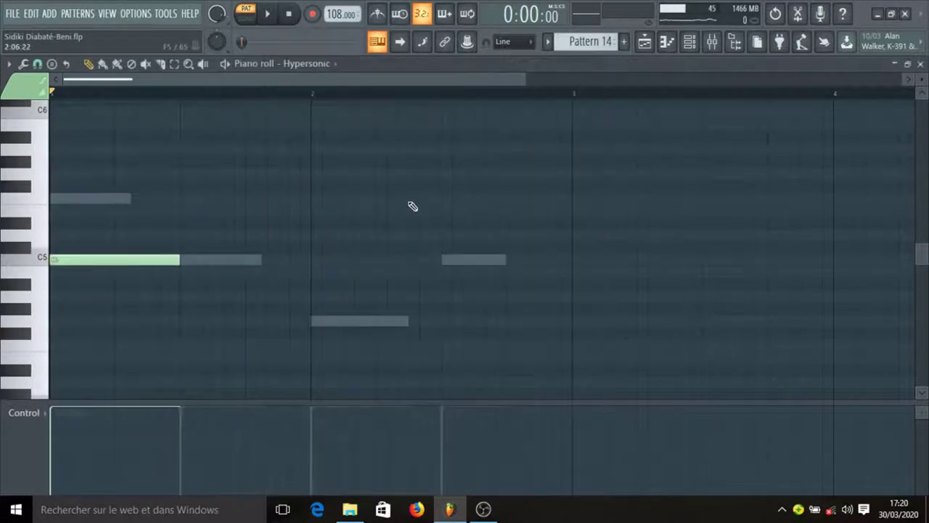
pyautogui.press('space')
pyautogui.press('space')
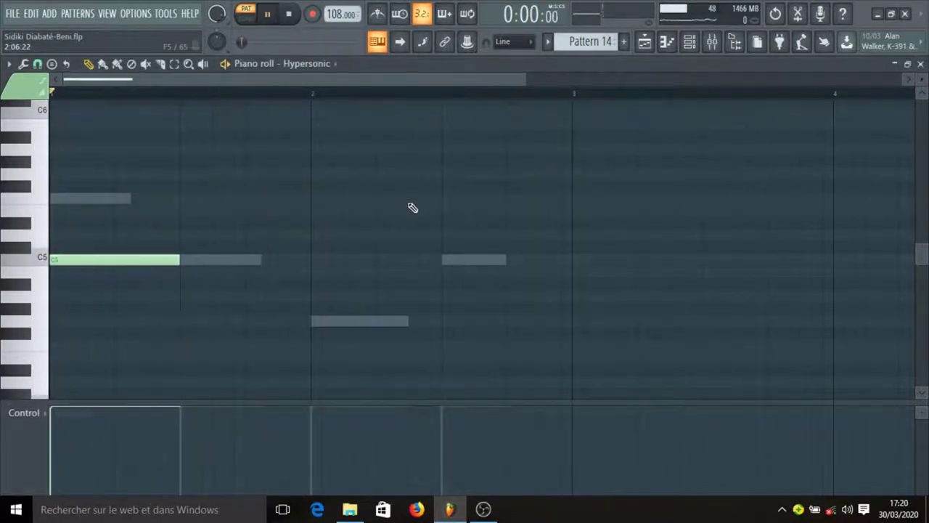
pyautogui.press('space')
# Solo the Hypersonic #2 channel and view its instrument with the Orchestra Hit 8 patch, closing it again
pyautogui.click(689, 43)
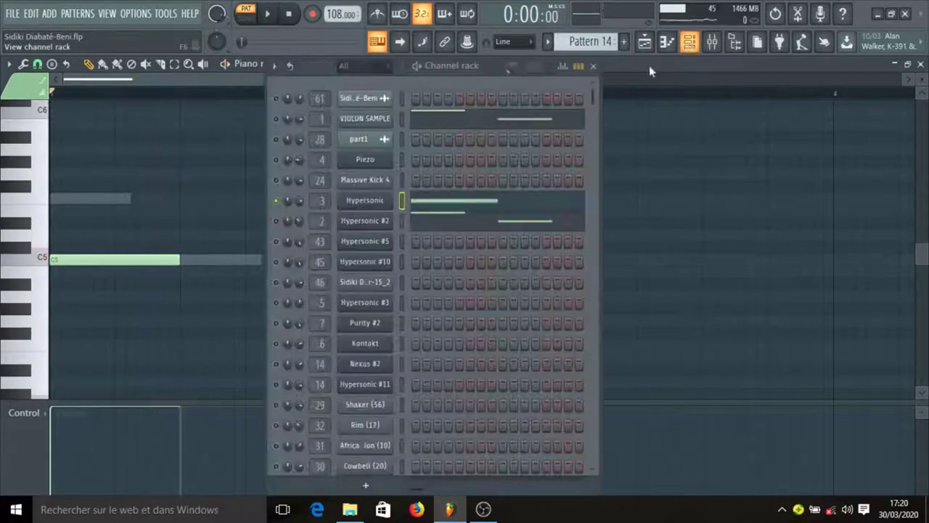
pyautogui.rightClick(276, 222)
pyautogui.click(290, 231)
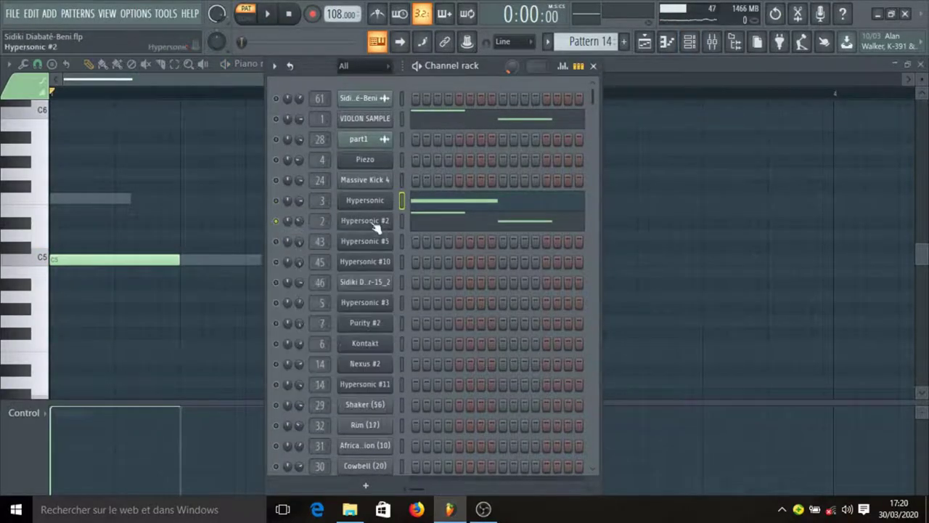
pyautogui.click(373, 222)
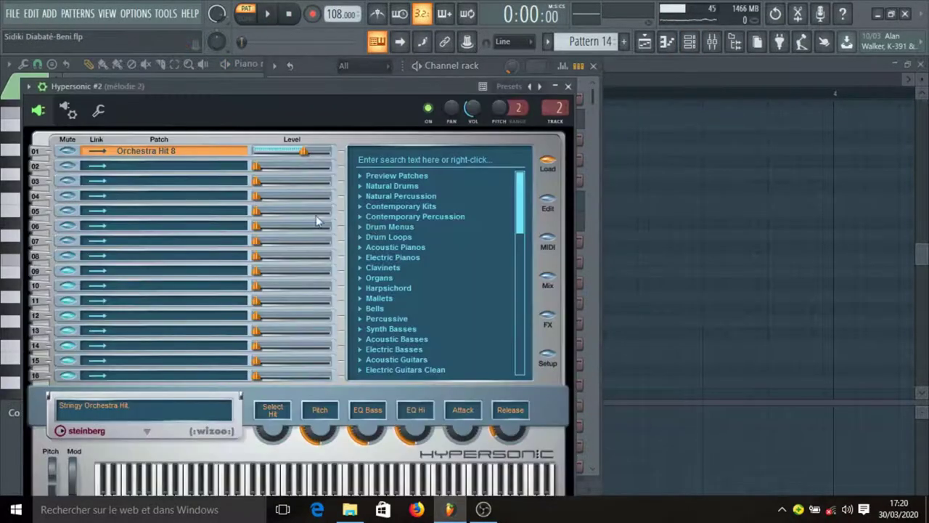
pyautogui.click(567, 87)
# Open the Hypersonic #2 notes of Pattern 14 in the piano roll, play them and stop
pyautogui.click(469, 222)
pyautogui.press('space')
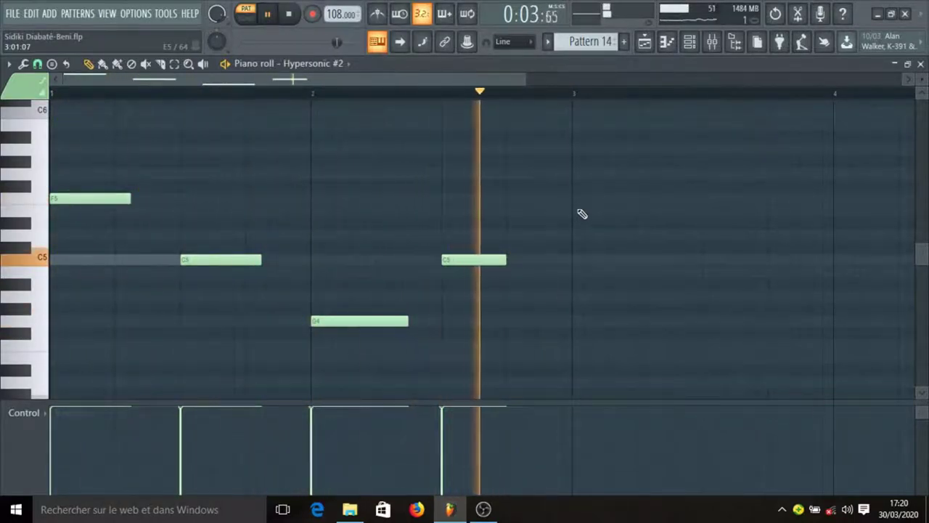
pyautogui.press('space')
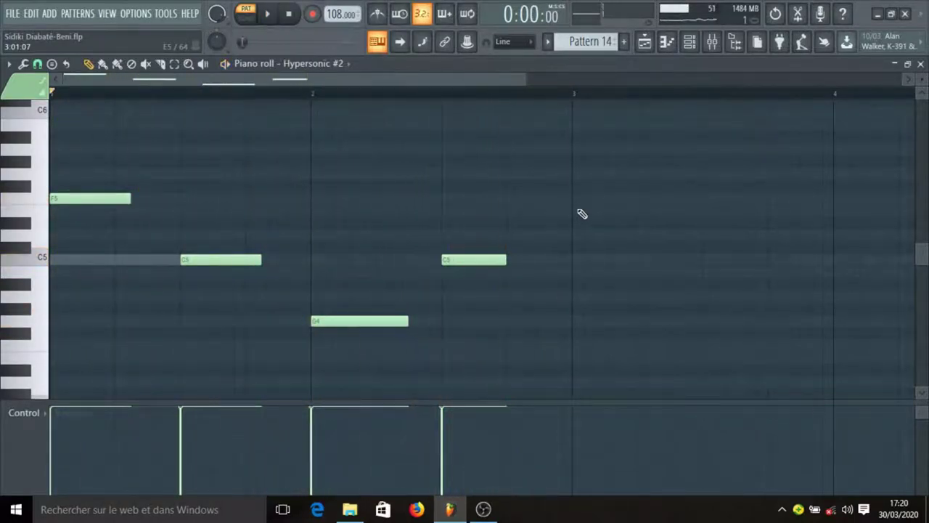
# Unsolo Hypersonic #2, play all channels of Pattern 14 together, stop, and view the Hypersonic #2 instrument again before closing it
pyautogui.click(697, 45)
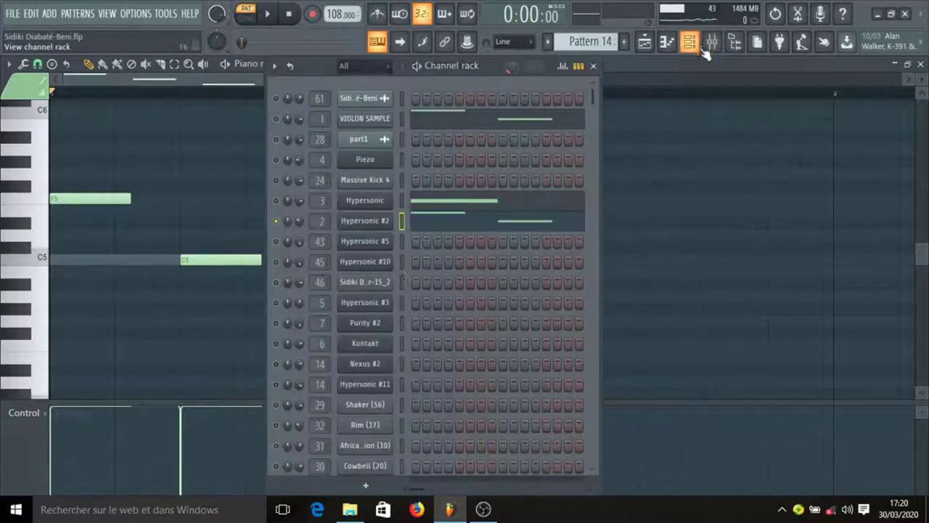
pyautogui.rightClick(281, 227)
pyautogui.click(286, 232)
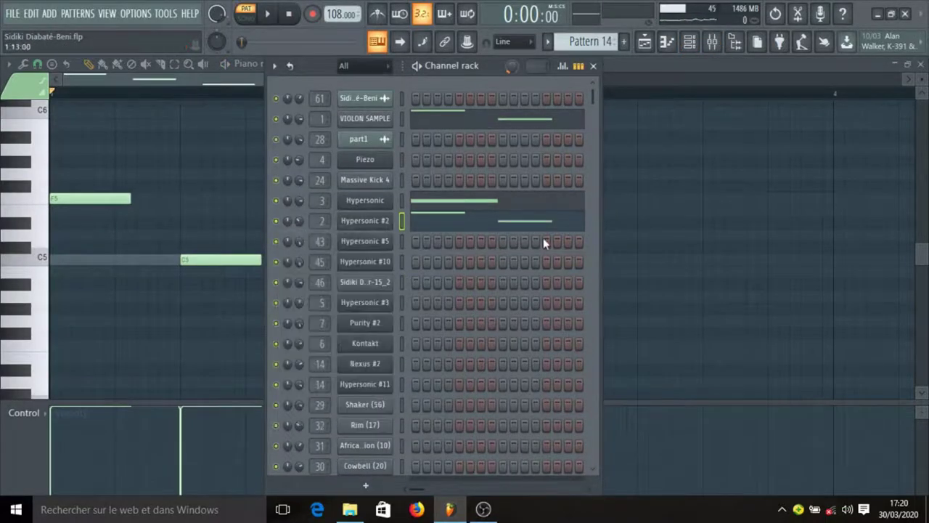
pyautogui.press('space')
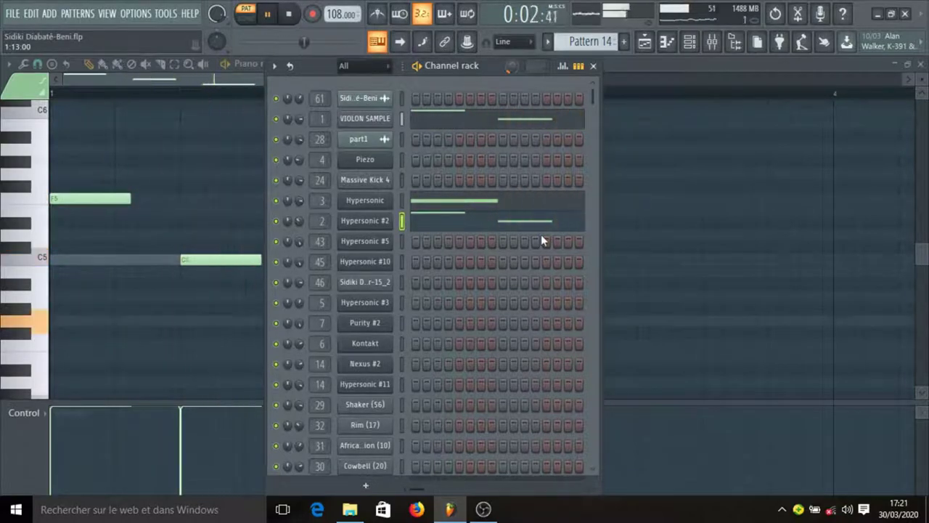
pyautogui.press('space')
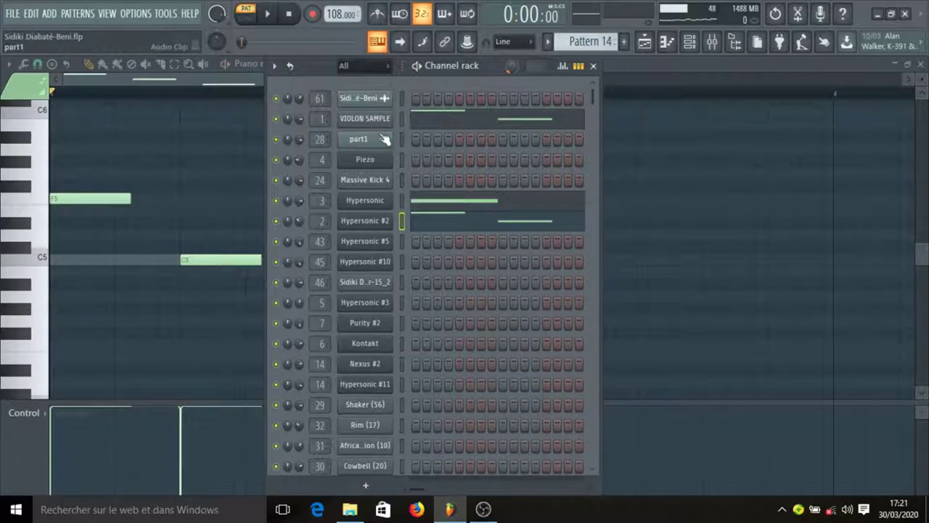
pyautogui.click(383, 227)
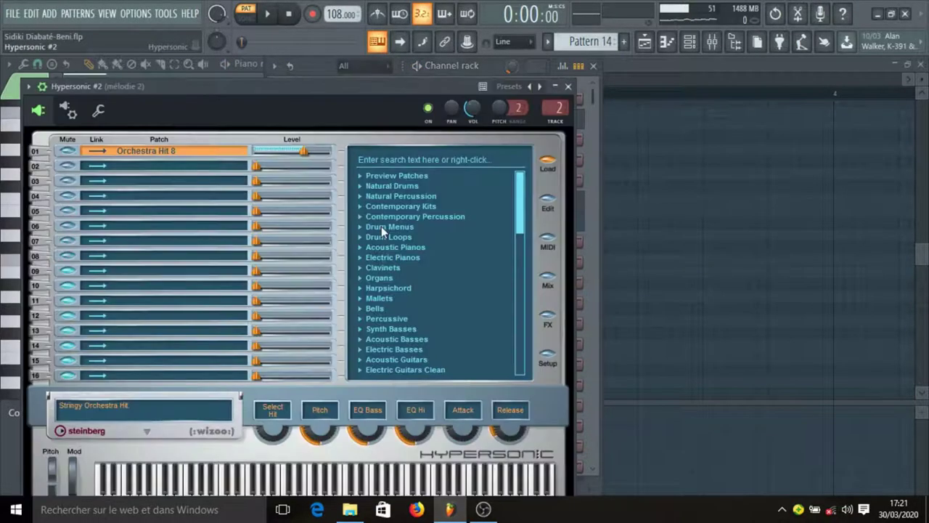
pyautogui.click(568, 86)
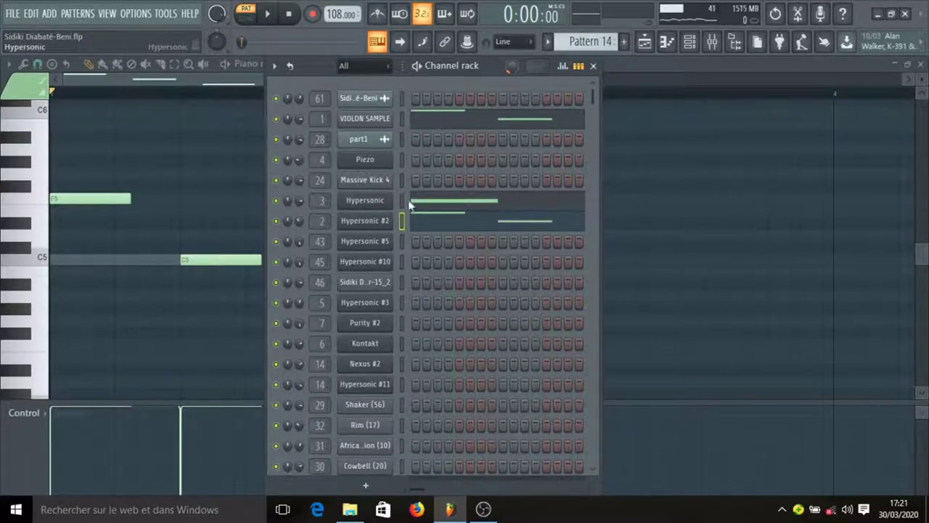
# Select Pattern 1 from Track 4 of the playlist and inspect the Piezo channel's DirectWave instrument, closing it again
pyautogui.click(643, 42)
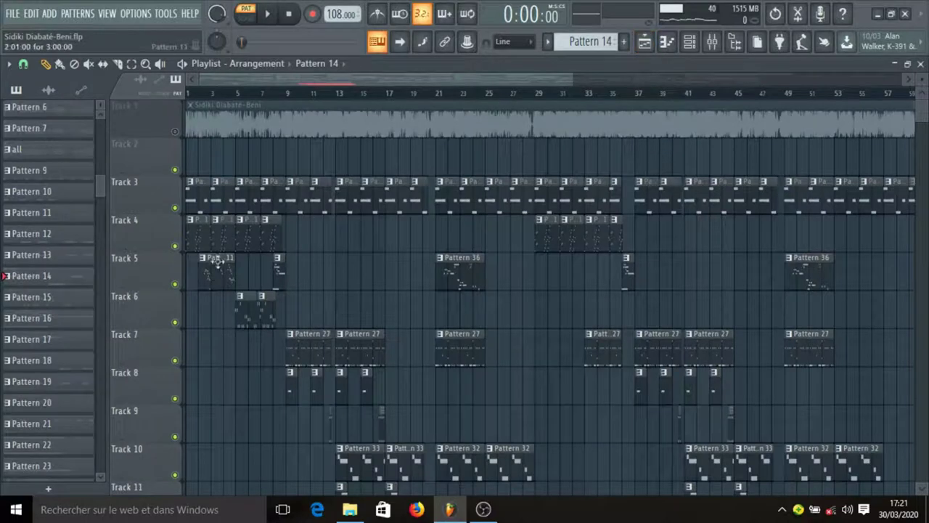
pyautogui.click(218, 239)
pyautogui.click(689, 41)
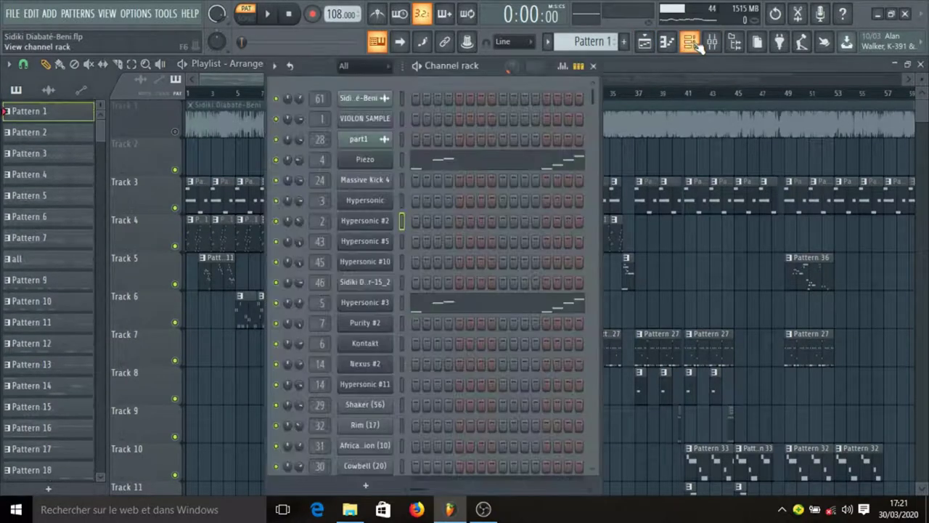
pyautogui.click(365, 161)
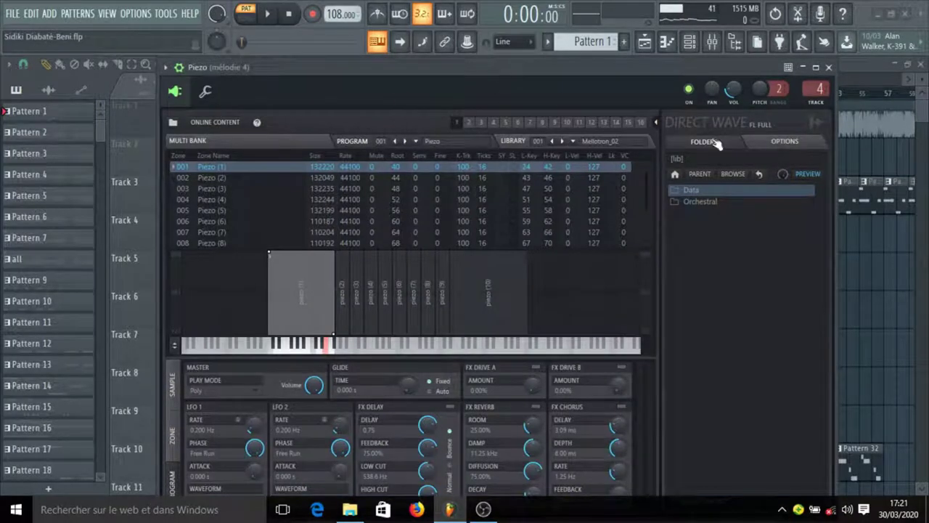
pyautogui.click(828, 67)
# Solo the Piezo channel, open its Pattern 1 notes in the piano roll, play them and stop
pyautogui.rightClick(279, 164)
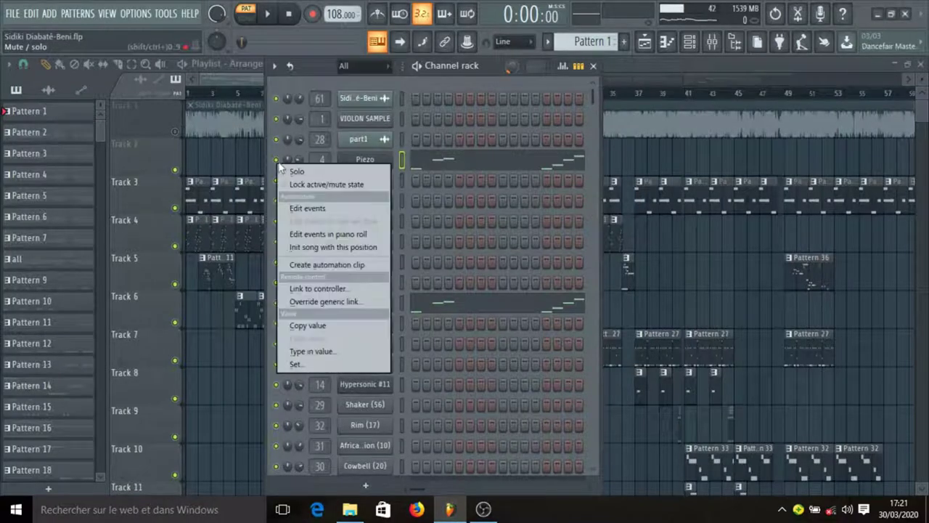
pyautogui.click(296, 172)
pyautogui.click(499, 158)
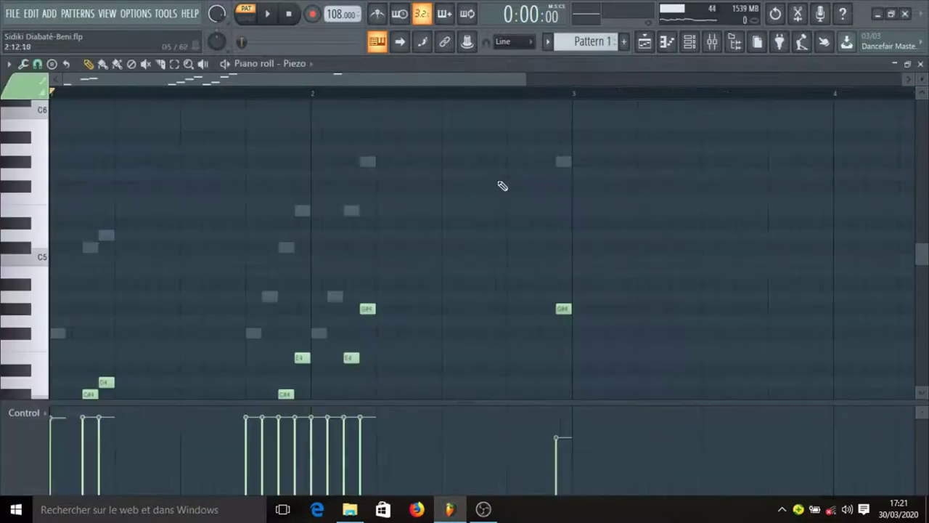
pyautogui.scroll(-4, 399, 247)
pyautogui.press('space')
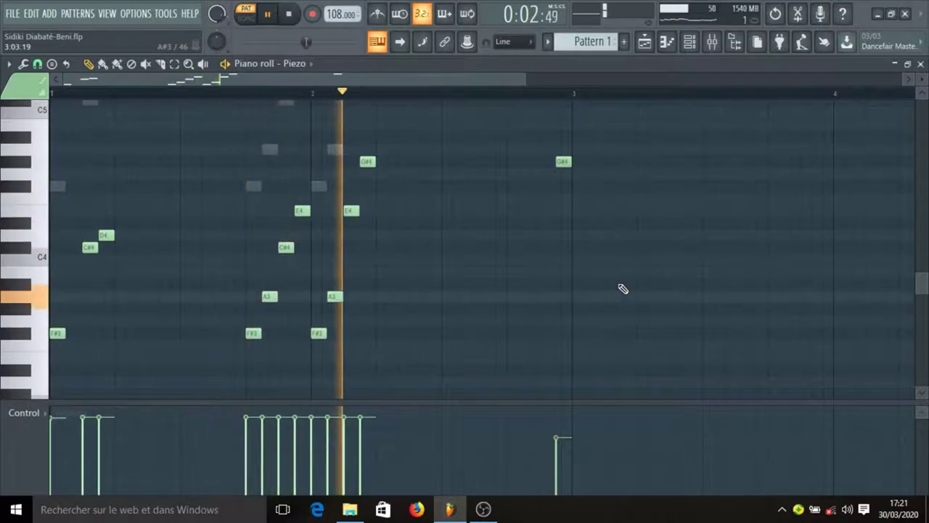
pyautogui.press('space')
# Solo the Hypersonic #3 channel and view its instrument with the two FM Jazz Guitar patches, closing it again
pyautogui.click(691, 43)
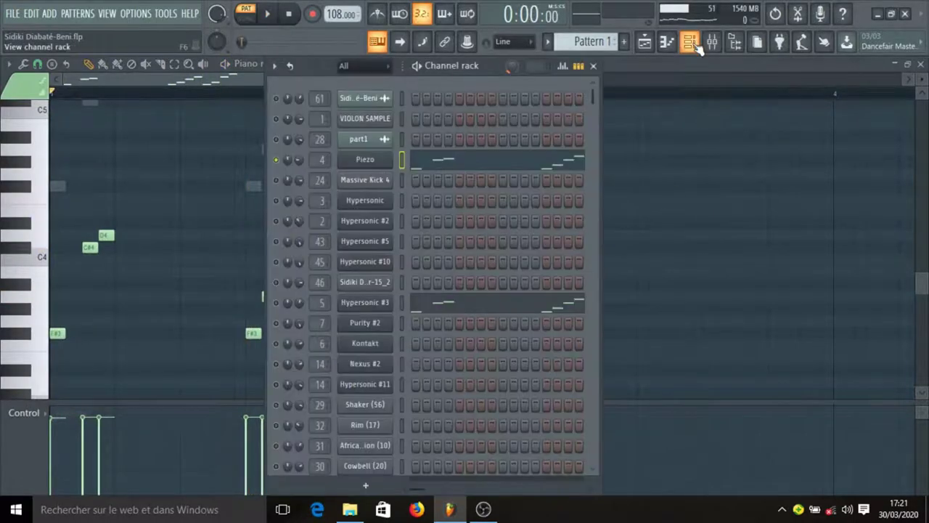
pyautogui.rightClick(277, 302)
pyautogui.press('Escape')
pyautogui.click(370, 302)
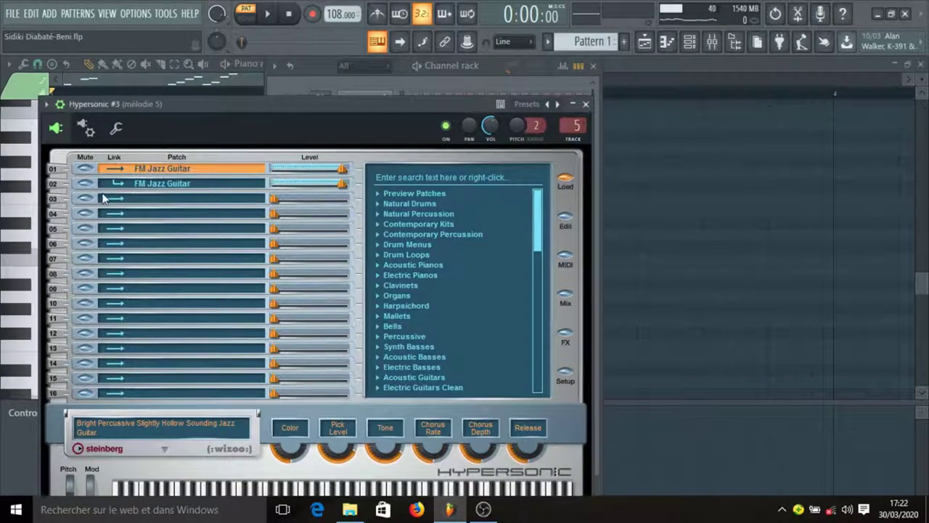
pyautogui.click(585, 104)
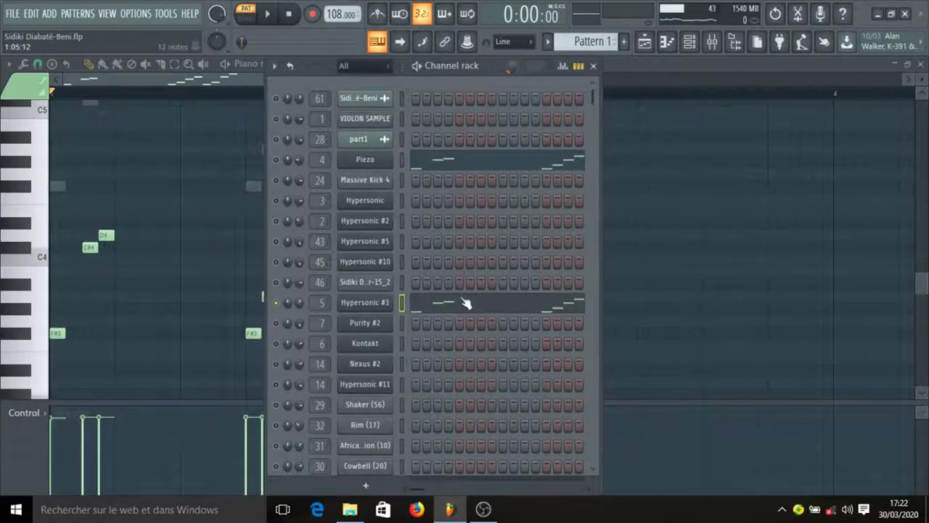
# Open the Hypersonic #3 notes of Pattern 1 in the piano roll, play them and stop
pyautogui.click(465, 302)
pyautogui.scroll(3, 557, 310)
pyautogui.press('space')
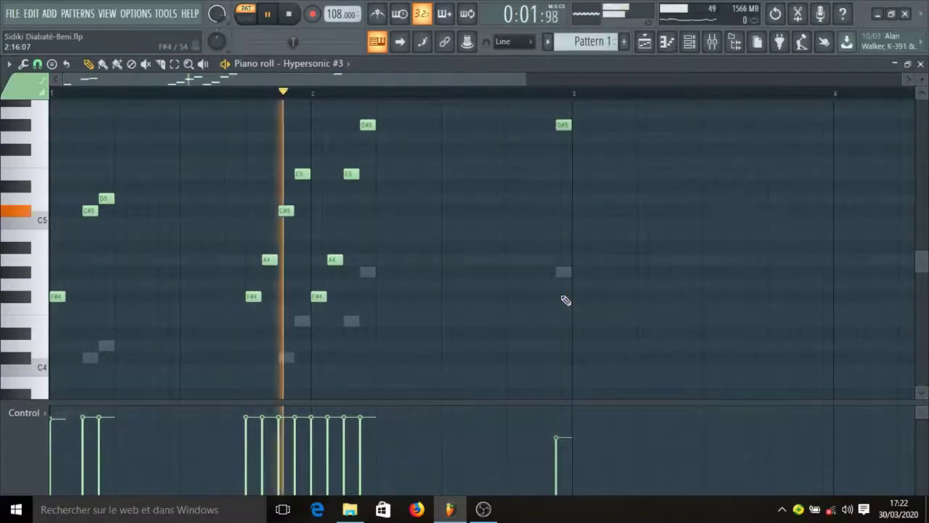
pyautogui.press('space')
# Unsolo Hypersonic #3, play all channels of Pattern 1 together, return to the playlist and stop playback
pyautogui.click(690, 41)
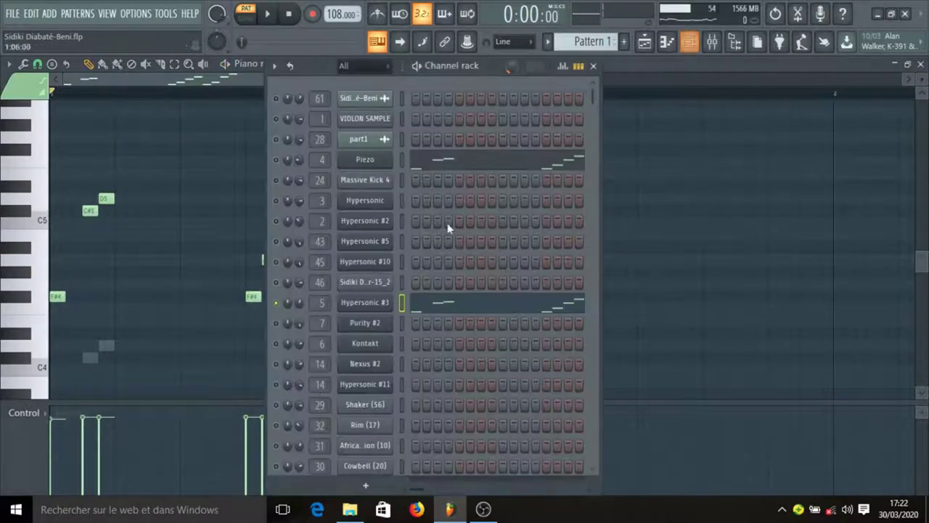
pyautogui.rightClick(276, 304)
pyautogui.click(323, 278)
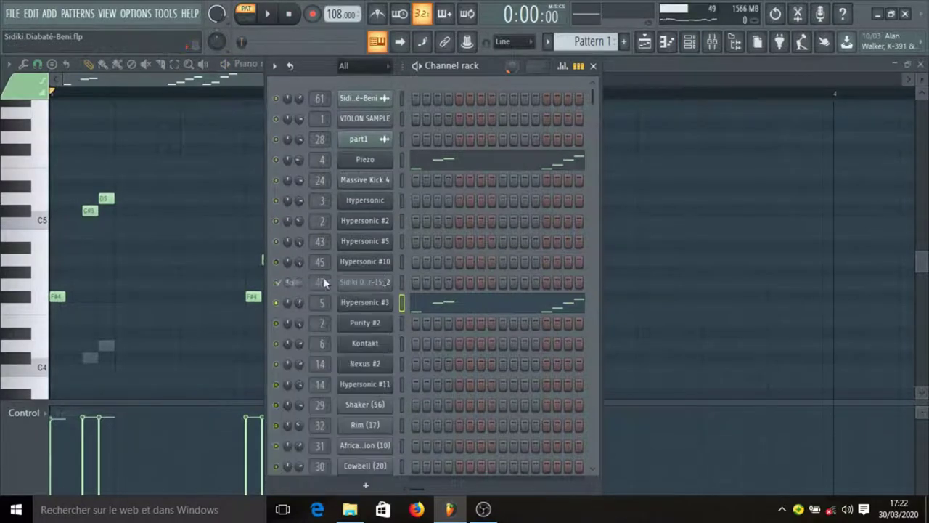
pyautogui.press('space')
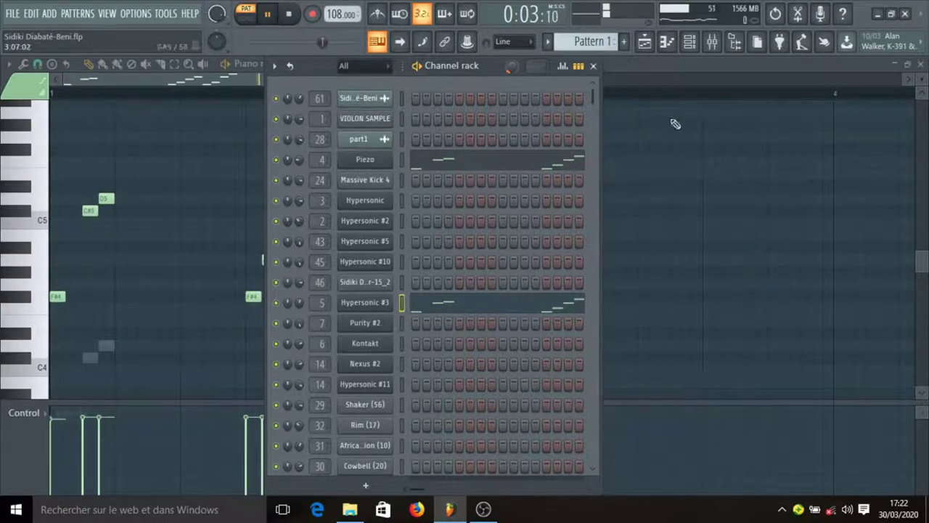
pyautogui.click(649, 47)
pyautogui.press('space')
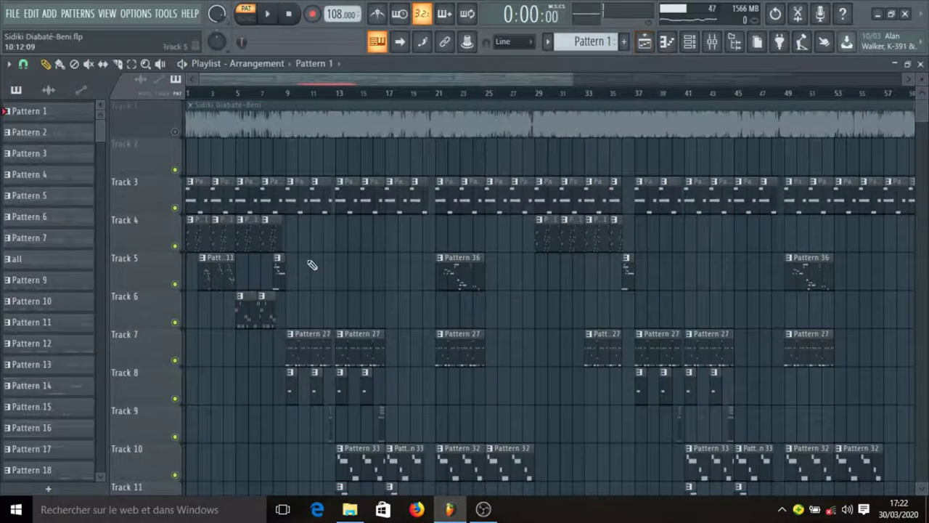
# Select Pattern 11 from Track 5 of the playlist and view the Kontakt channel's Kora instrument, closing it again
pyautogui.click(213, 269)
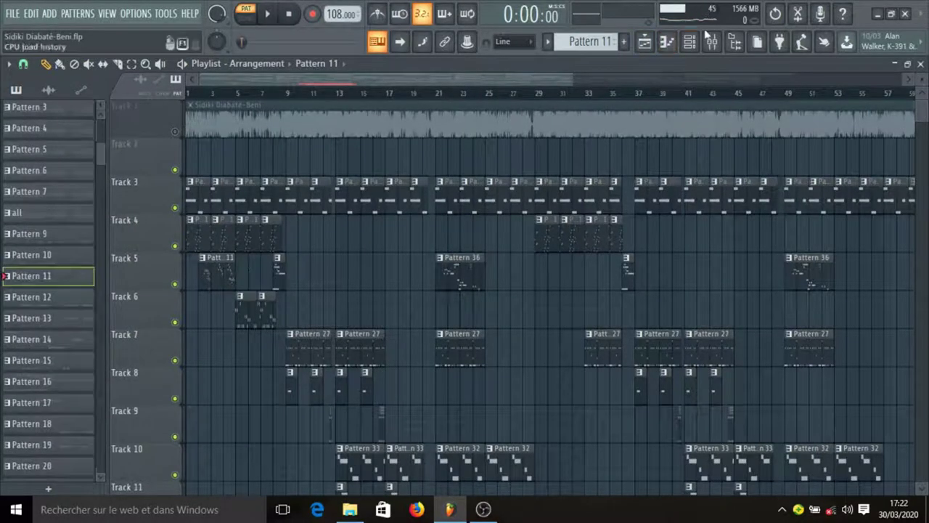
pyautogui.click(689, 42)
pyautogui.scroll(-3, 436, 238)
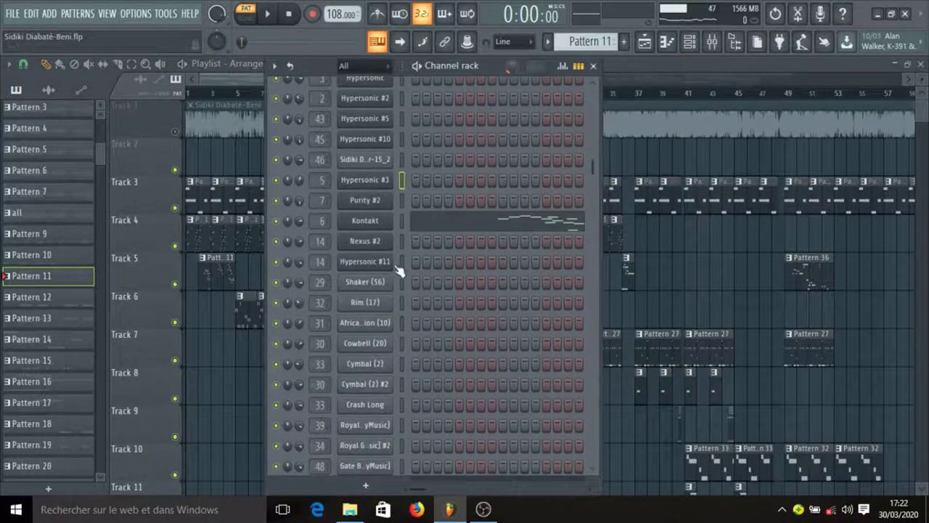
pyautogui.click(375, 225)
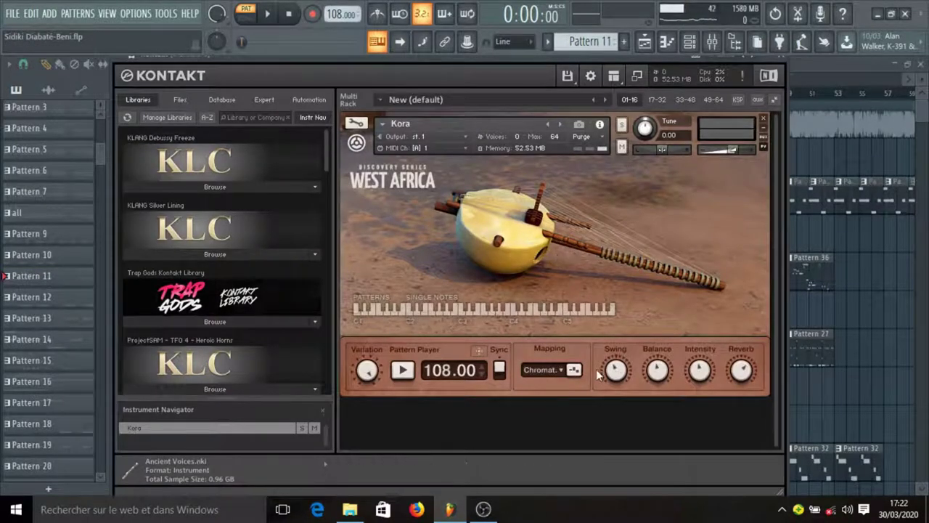
pyautogui.click(789, 66)
# Open the Kontakt notes of Pattern 11 in the piano roll, play them, stop and return to the playlist
pyautogui.click(408, 225)
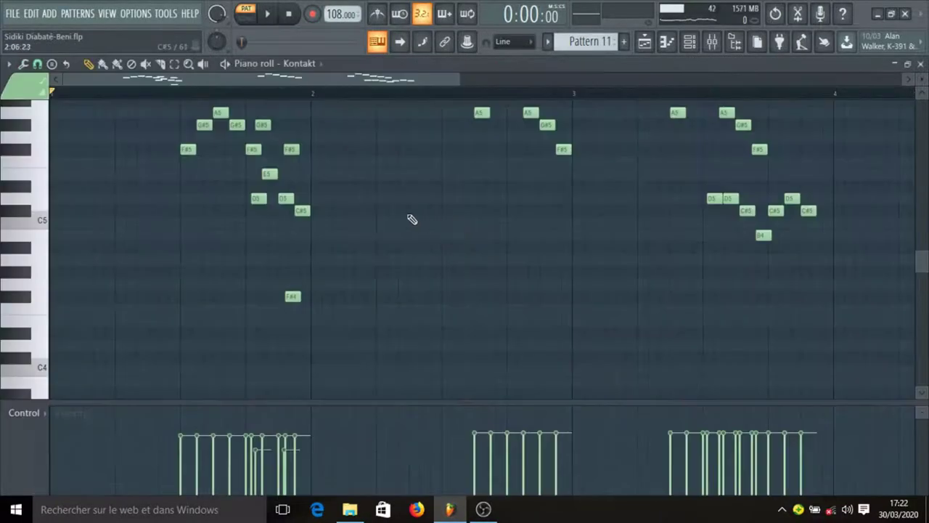
pyautogui.scroll(2, 412, 220)
pyautogui.press('space')
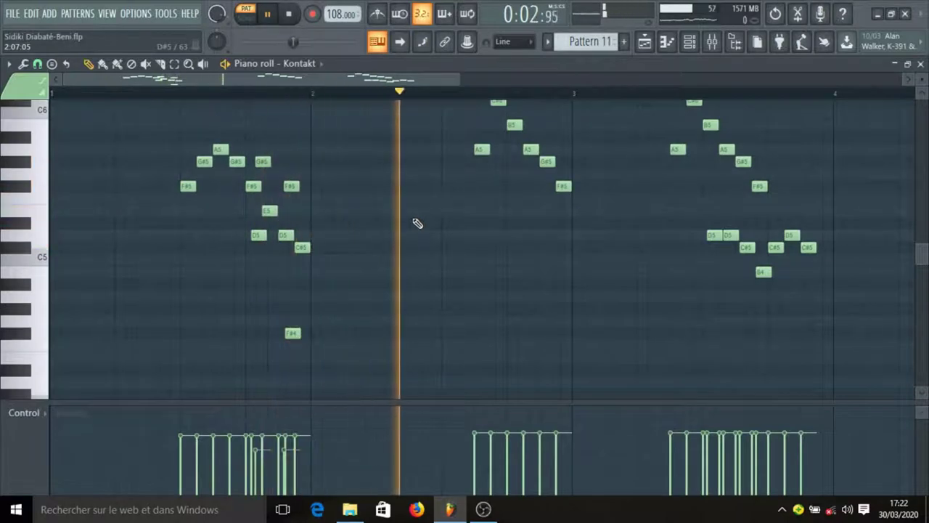
pyautogui.scroll(4, 417, 223)
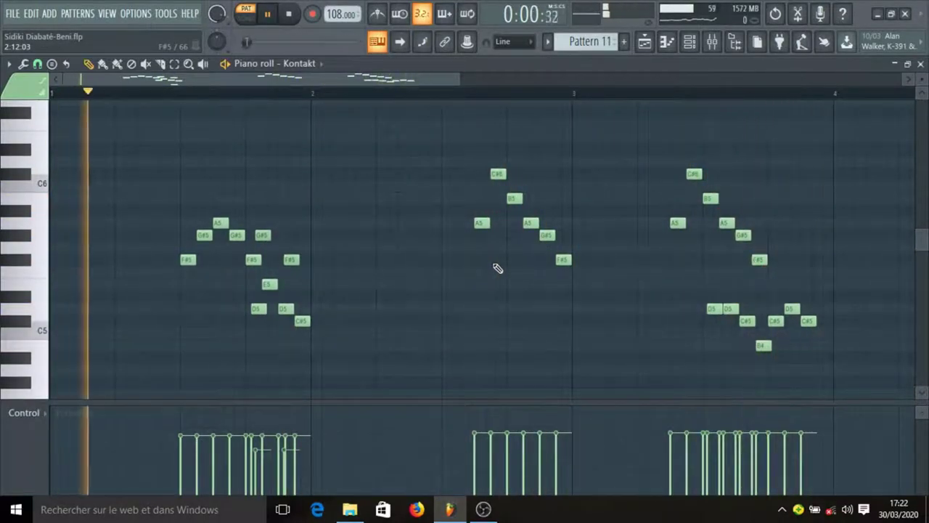
pyautogui.press('space')
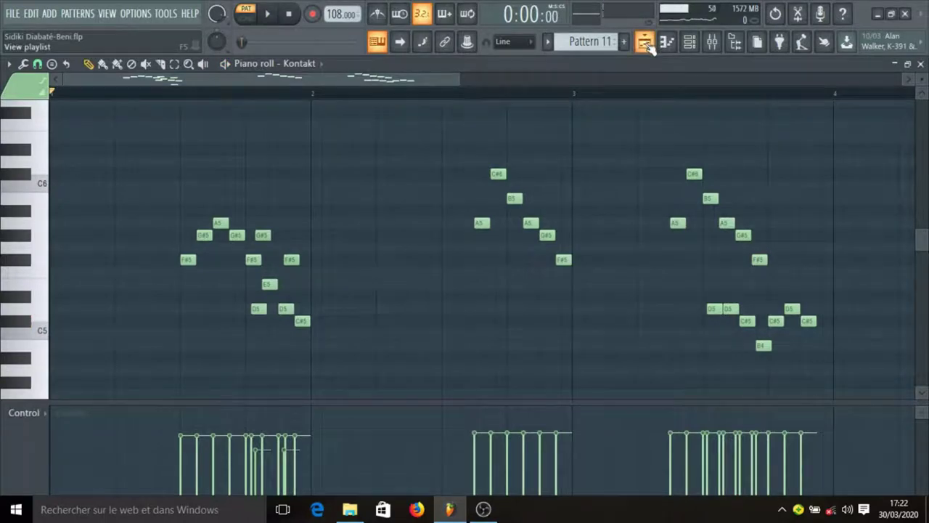
pyautogui.click(645, 43)
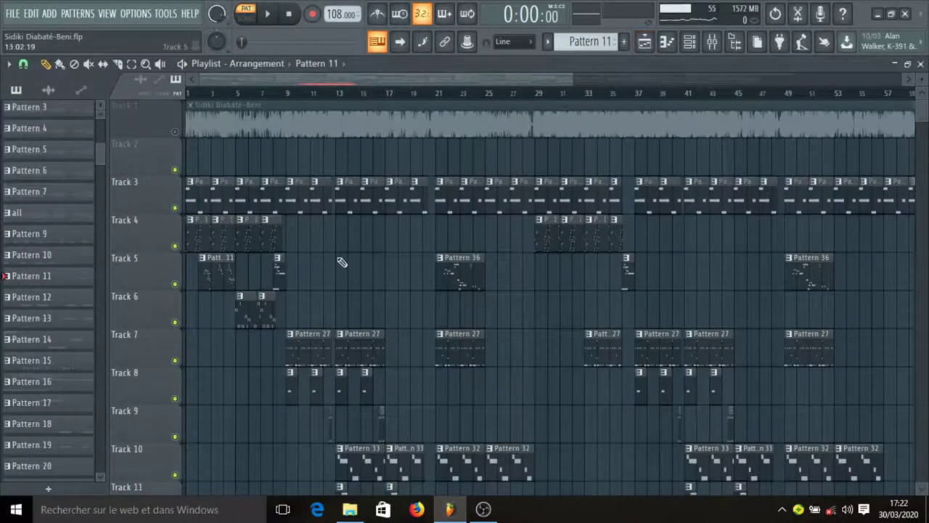
# Select Pattern 15 from Track 6 of the playlist and view the Purity #2 channel's Clean Mute presets, closing the instrument again
pyautogui.scroll(-1, 342, 268)
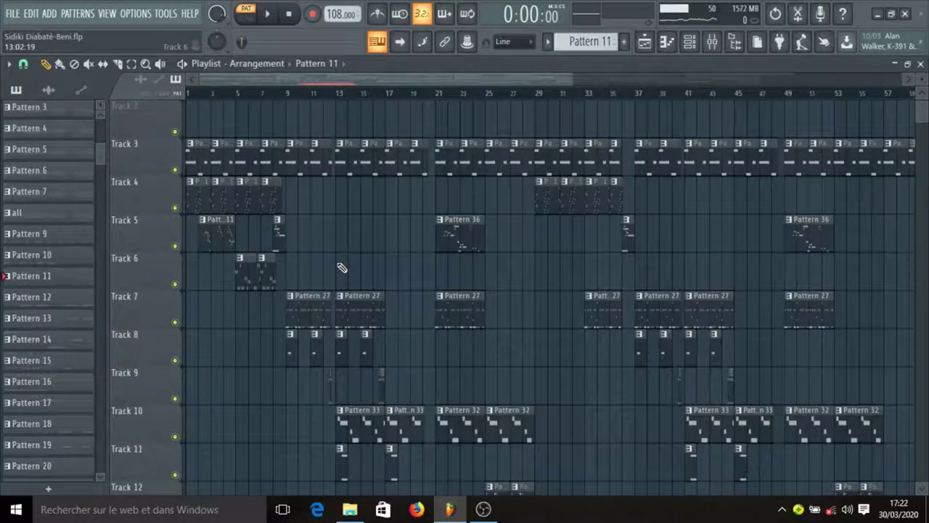
pyautogui.click(248, 280)
pyautogui.click(690, 42)
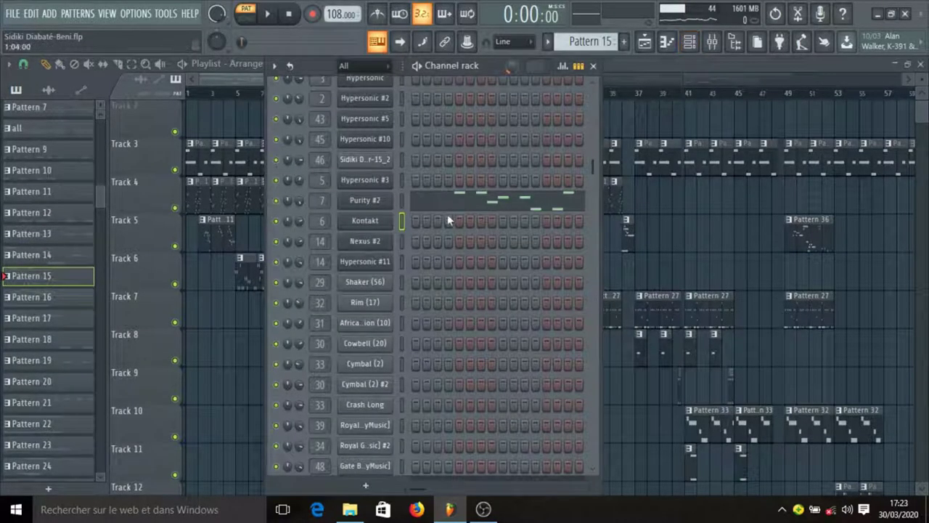
pyautogui.click(378, 207)
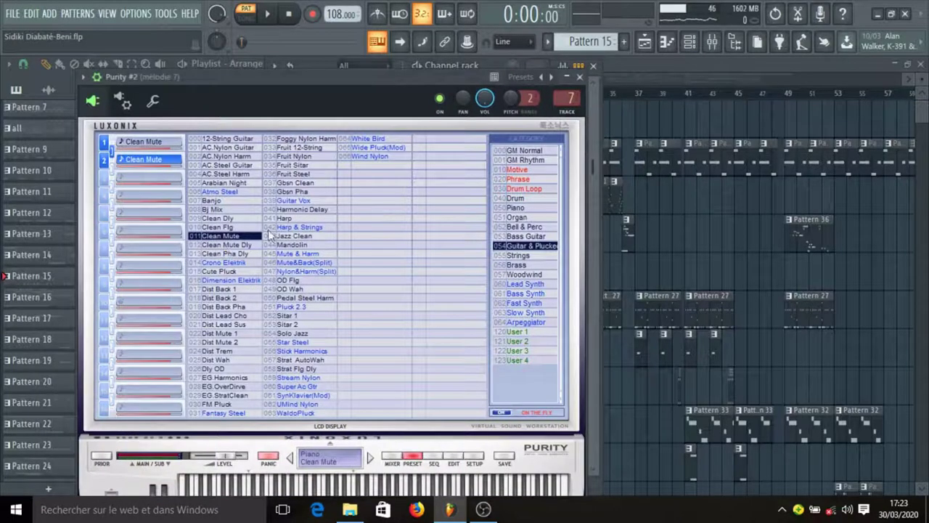
pyautogui.click(582, 77)
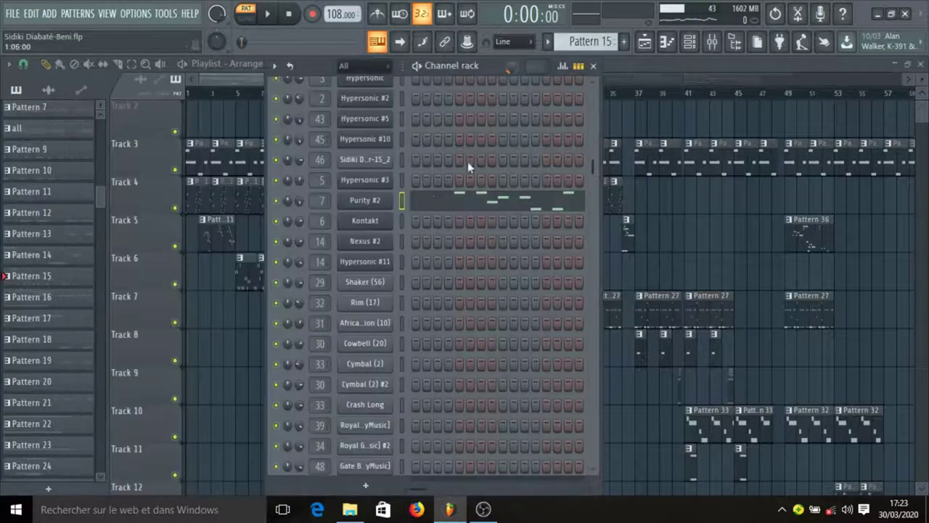
# Open the Purity #2 notes of Pattern 15 in the piano roll, play them, stop and return to the playlist
pyautogui.scroll(6, 445, 199)
pyautogui.scroll(-6, 442, 212)
pyautogui.click(442, 206)
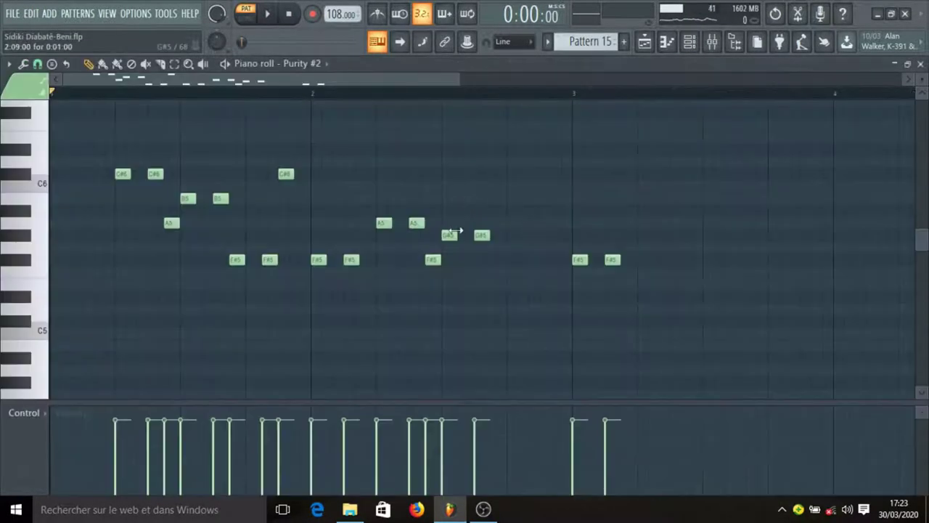
pyautogui.press('space')
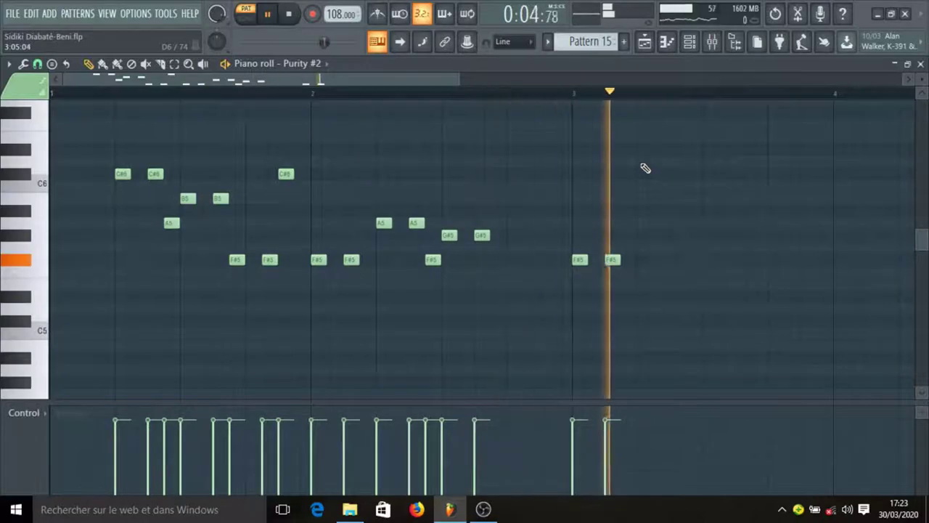
pyautogui.press('space')
pyautogui.click(643, 48)
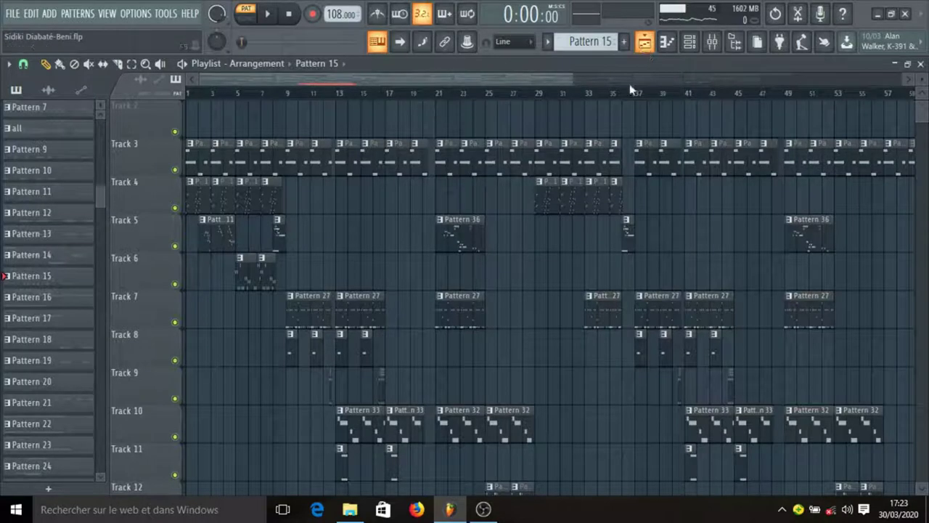
# Select Pattern 27 from Track 7 of the playlist and view the Hypersonic #6 channel's Marimba patch, closing the instrument again
pyautogui.scroll(-2, 334, 236)
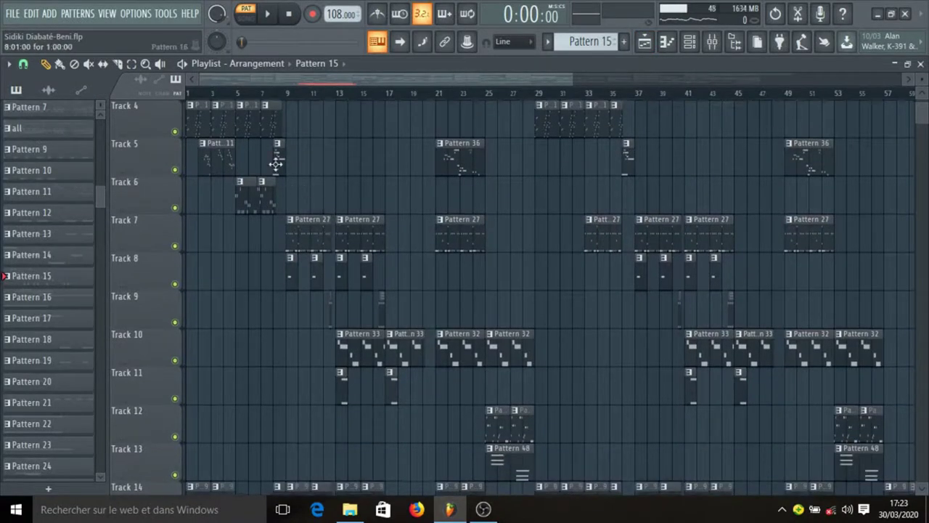
pyautogui.click(287, 263)
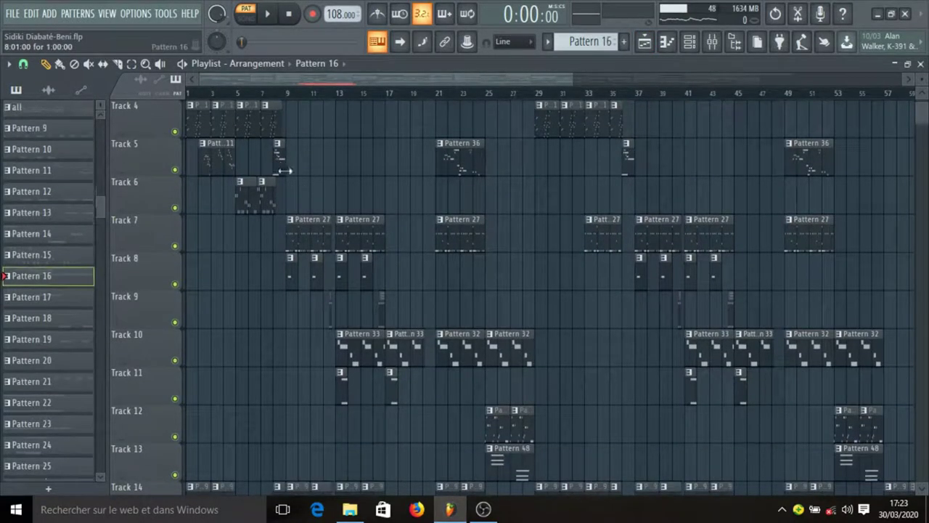
pyautogui.click(306, 234)
pyautogui.click(690, 45)
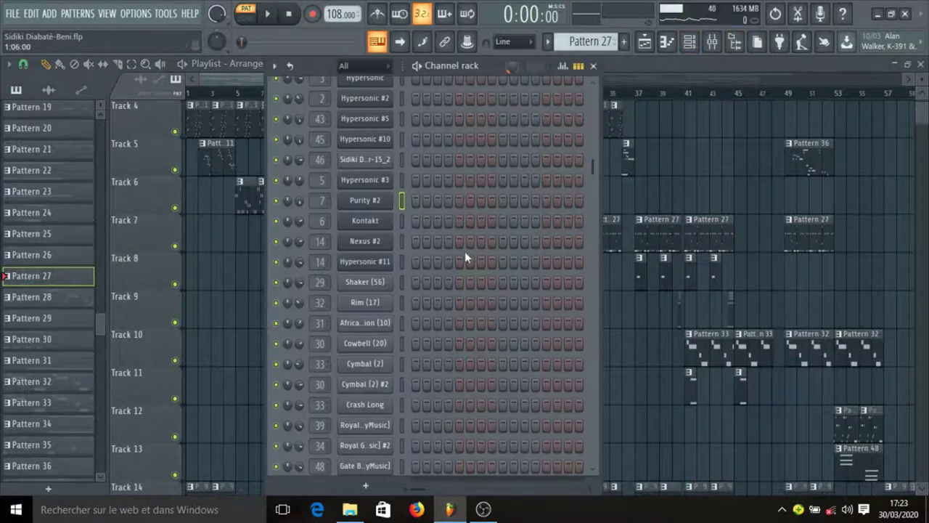
pyautogui.scroll(-8, 464, 251)
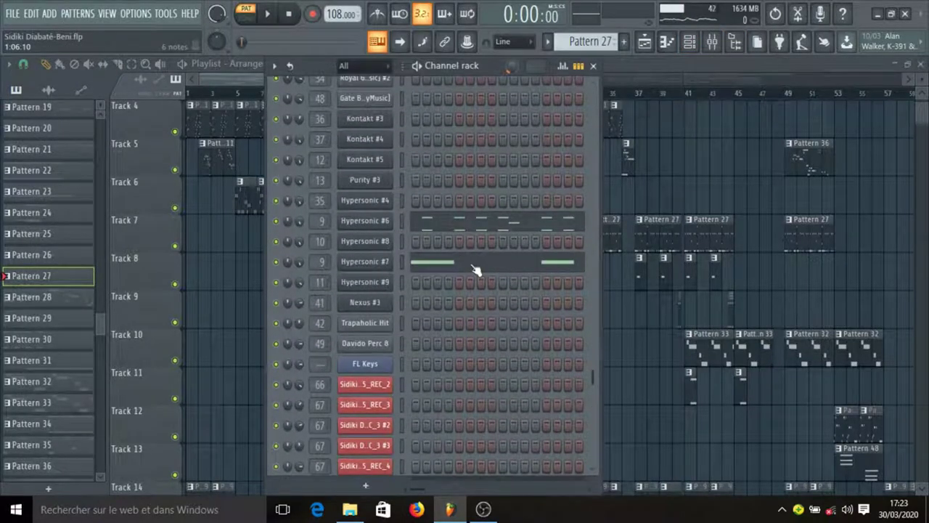
pyautogui.click(377, 224)
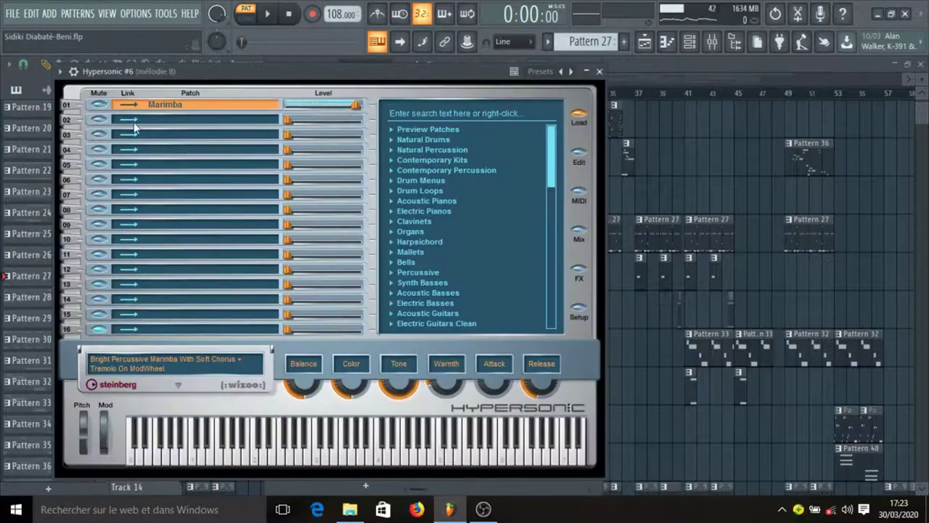
pyautogui.click(599, 71)
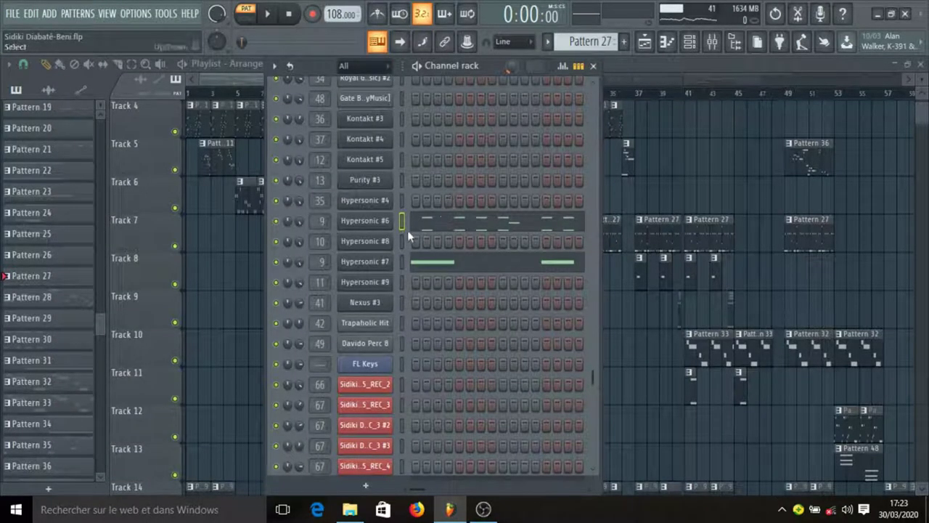
# Open the Hypersonic #6 notes of Pattern 27 and solo that channel in the channel rack
pyautogui.click(464, 230)
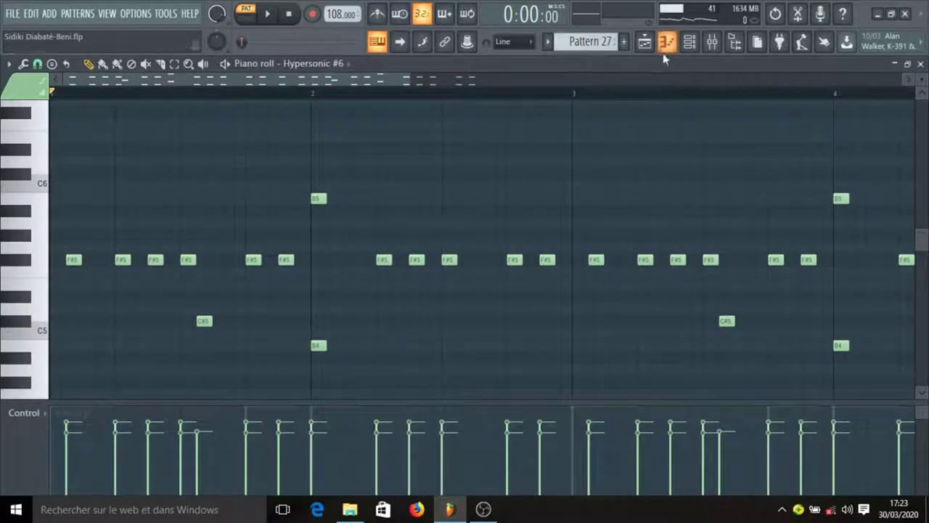
pyautogui.click(689, 41)
pyautogui.rightClick(278, 220)
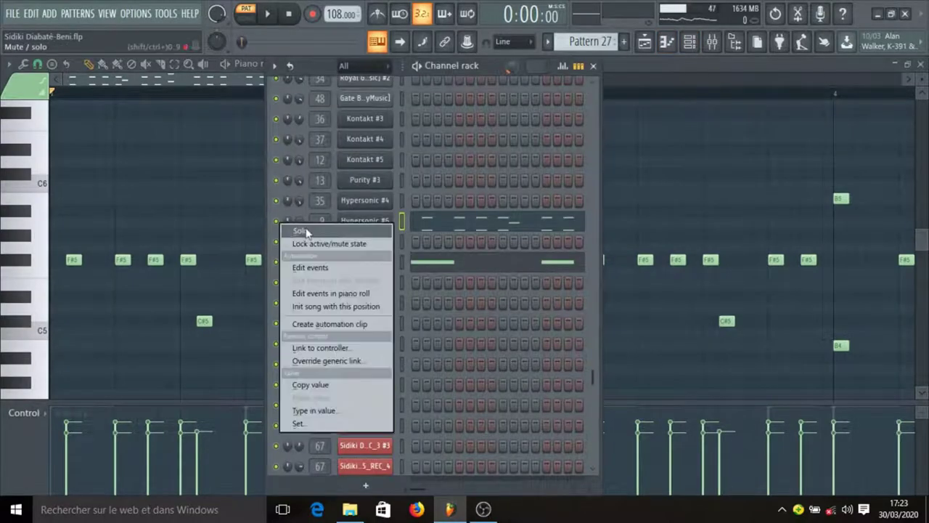
pyautogui.click(305, 231)
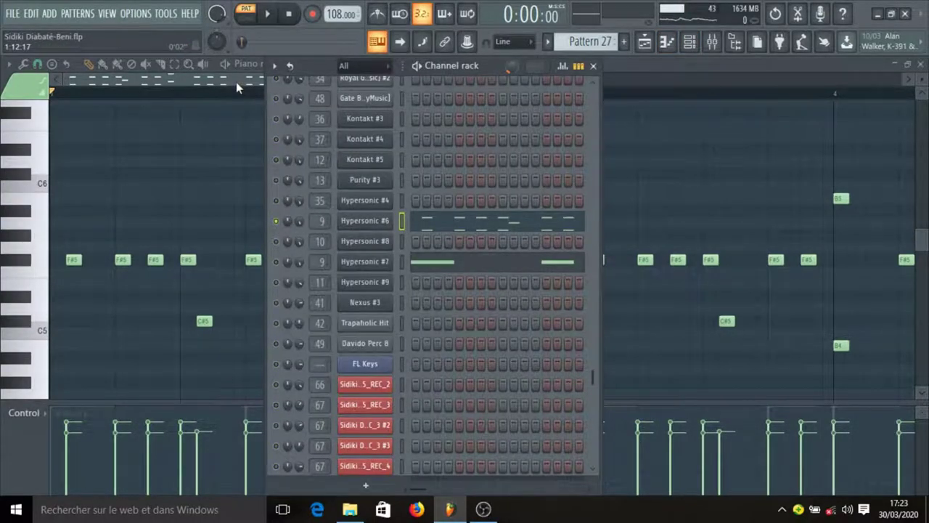
# Play the soloed Hypersonic #6 notes of Pattern 27 in the piano roll, with the whole pattern in view
pyautogui.press('F6')
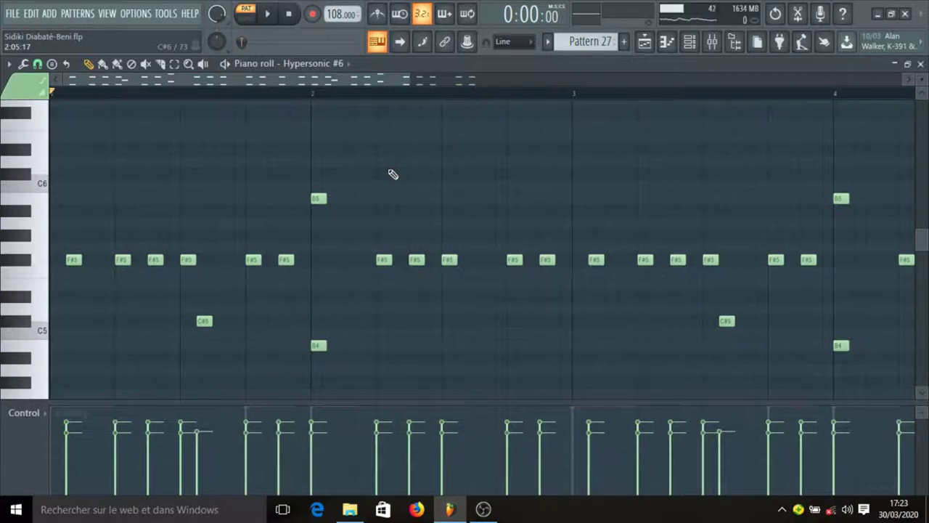
pyautogui.press('space')
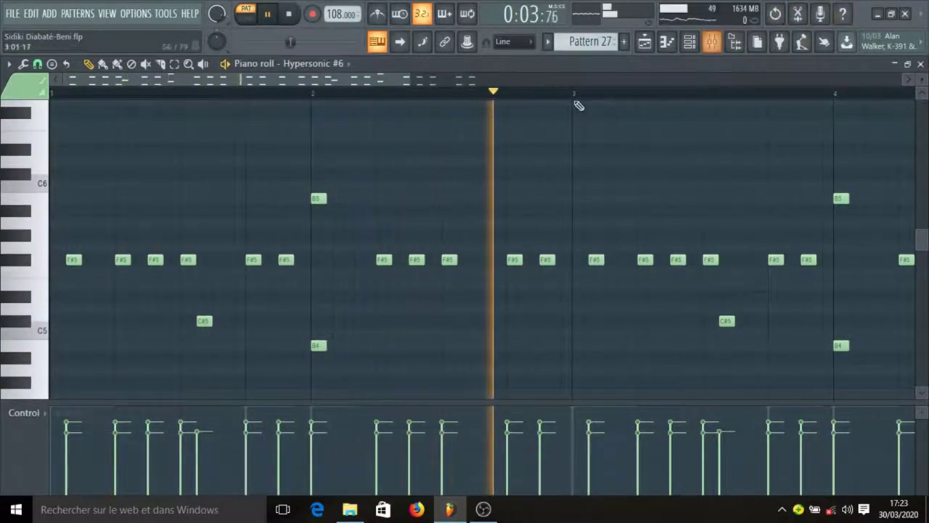
pyautogui.scroll(-2, 577, 104)
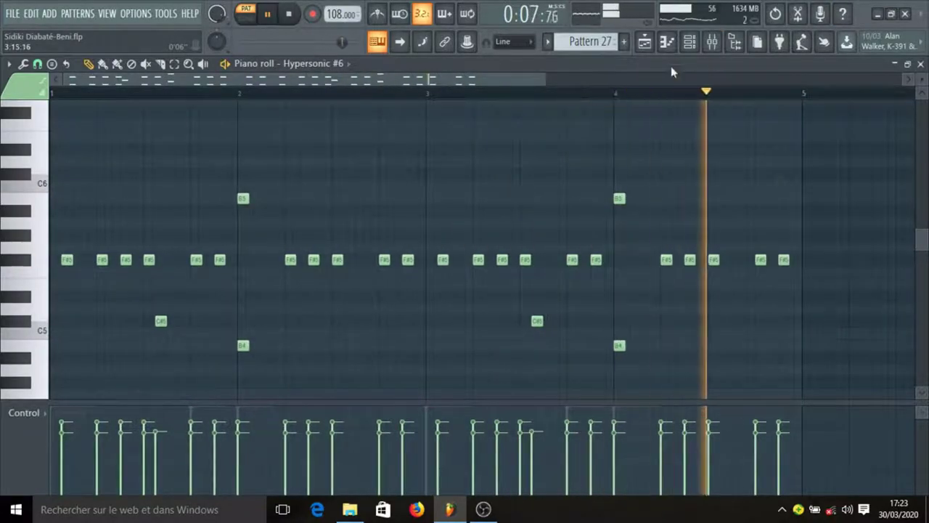
# Open the mixer and compare Pattern 27's playback with the mélodie 8 effects on and off, leaving the effects enabled
pyautogui.click(711, 41)
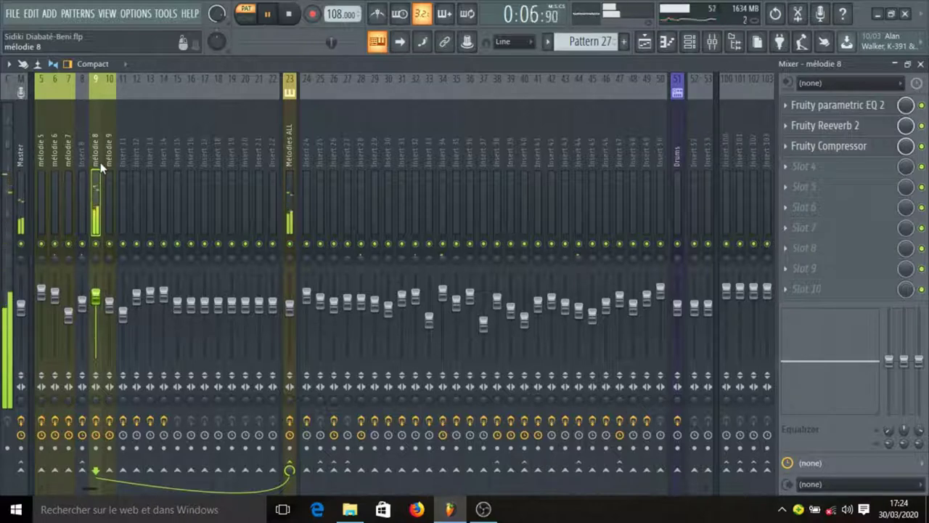
pyautogui.press('space')
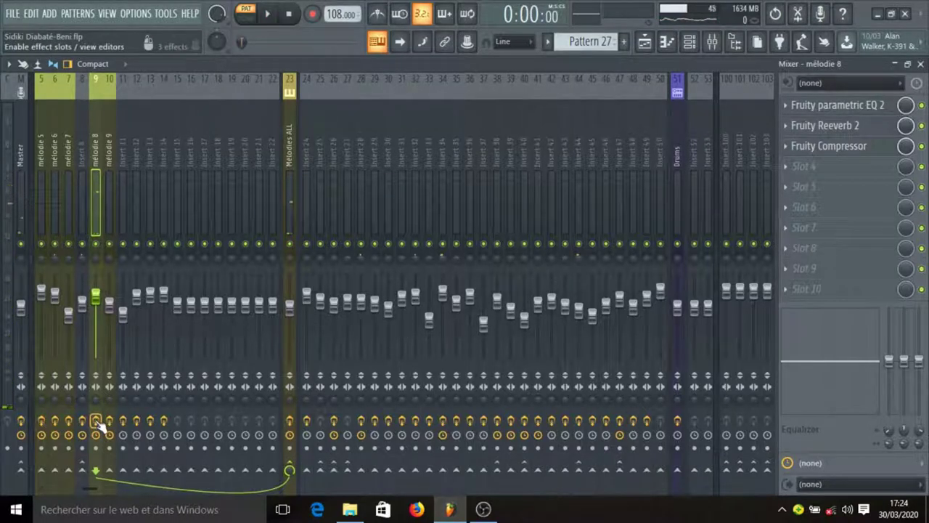
pyautogui.press('space')
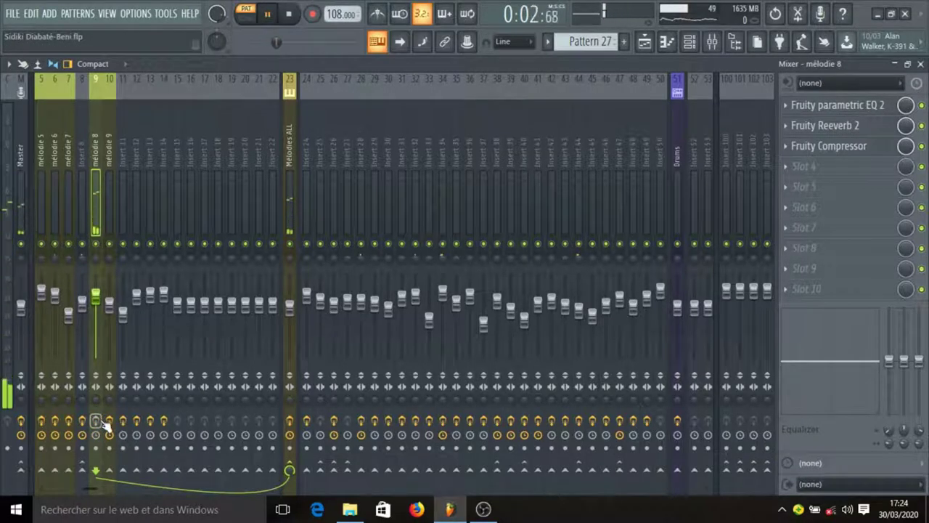
pyautogui.press('space')
pyautogui.click(101, 423)
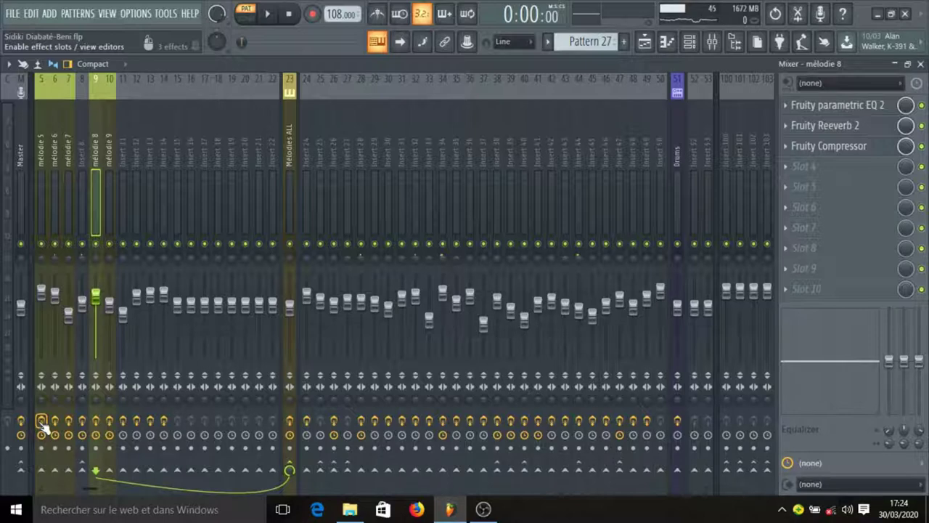
# Save the project and briefly replay Pattern 27 with the mélodie 8 effects enabled
pyautogui.hotkey('ctrl', 's')
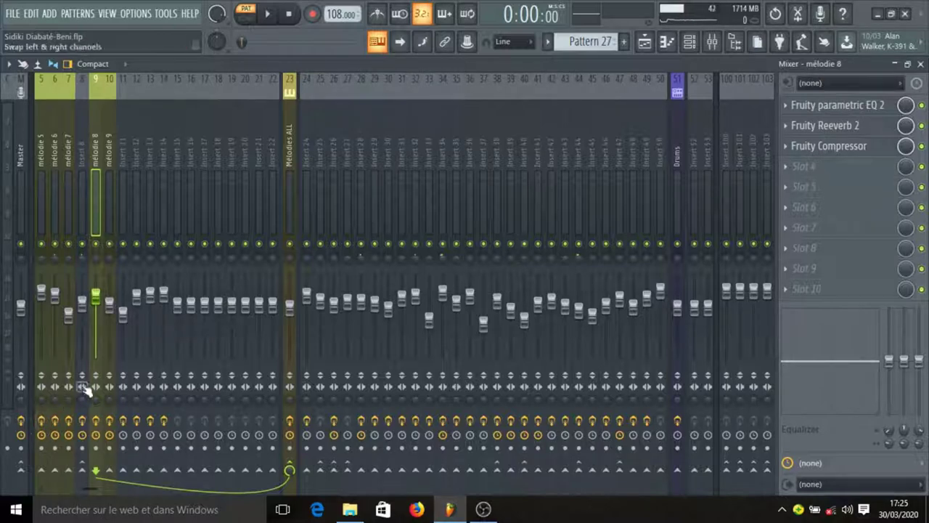
pyautogui.press('space')
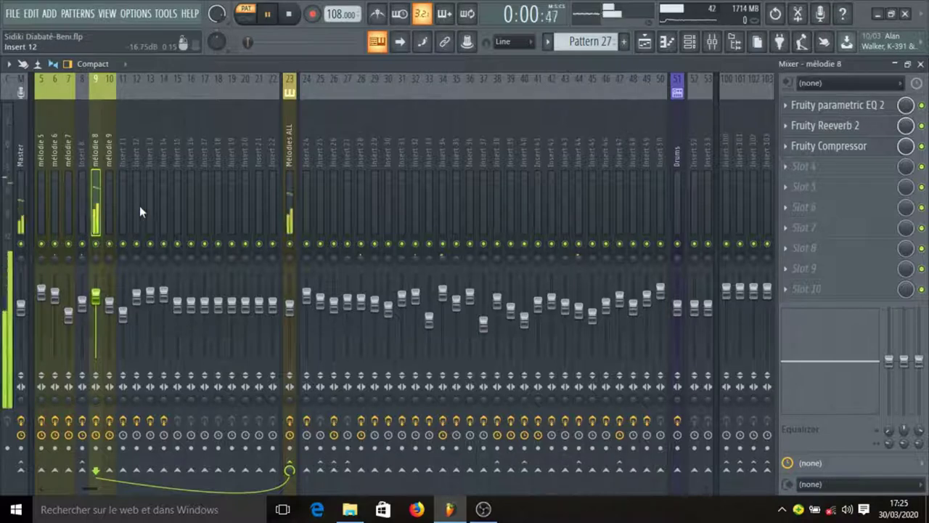
pyautogui.press('space')
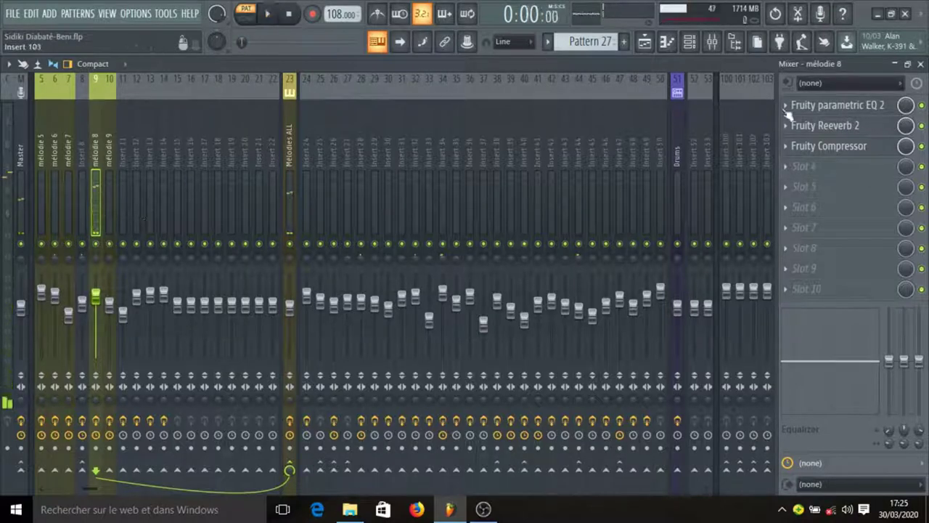
# View the Fruity parametric EQ 2, Fruity Reeverb 2 and Fruity Compressor settings on the mélodie 8 track, closing each one again
pyautogui.click(836, 106)
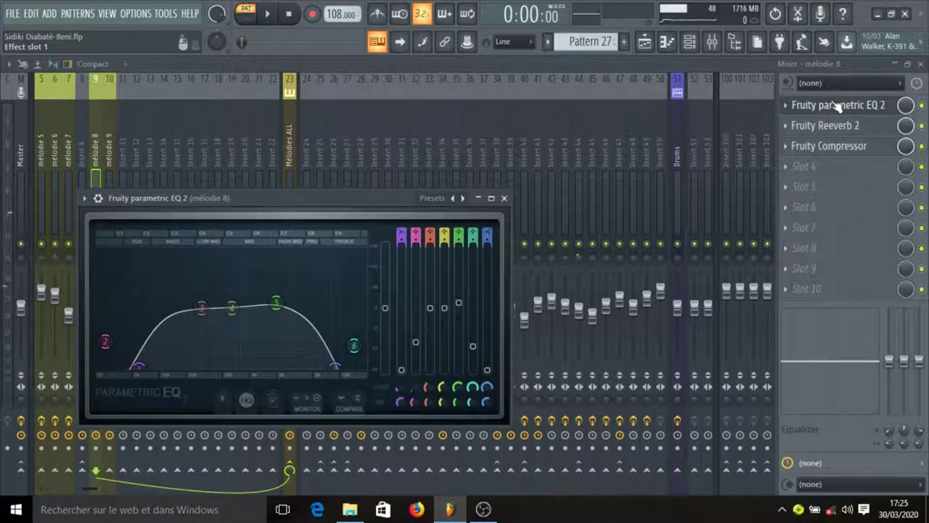
pyautogui.click(836, 106)
pyautogui.click(840, 126)
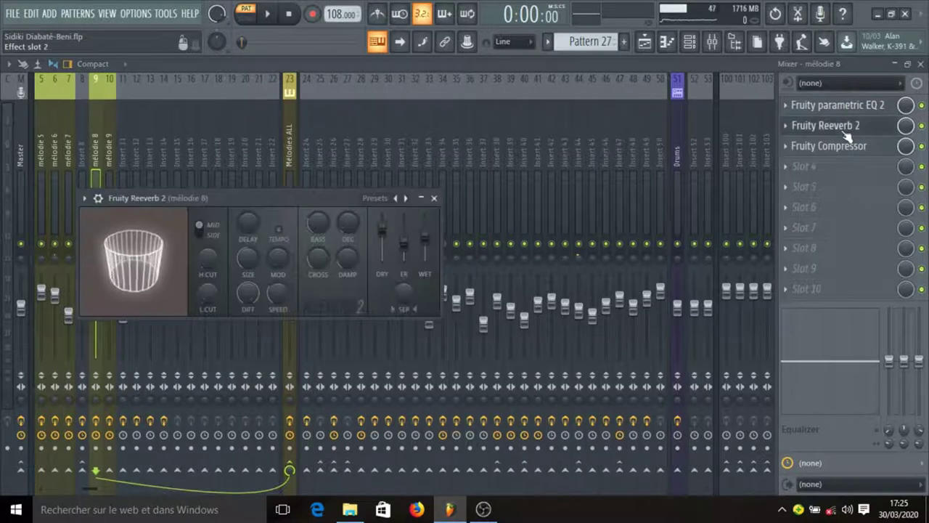
pyautogui.click(844, 130)
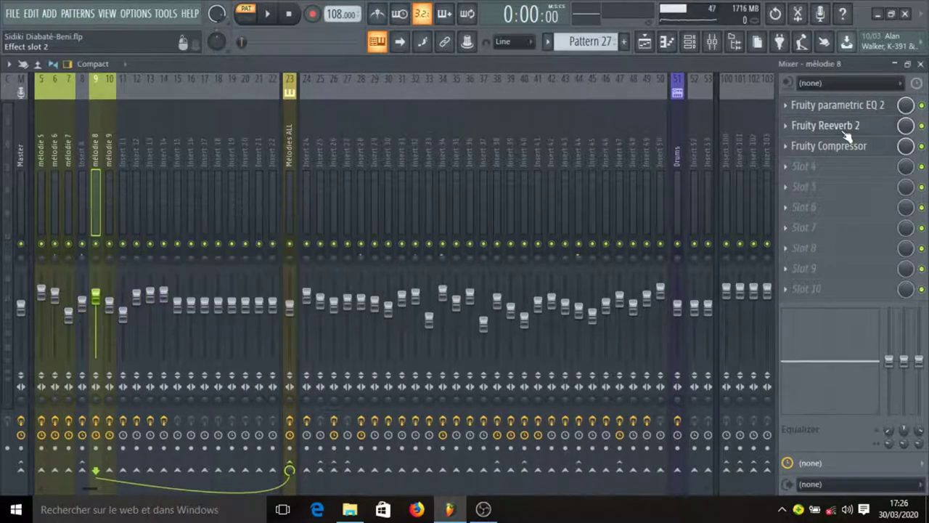
pyautogui.click(844, 147)
pyautogui.click(844, 148)
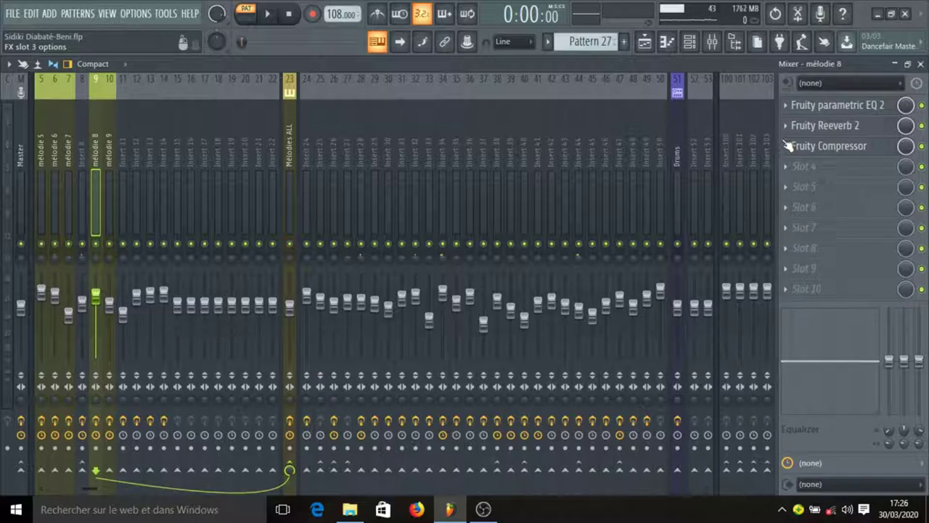
# Show the Master track's effect slots in the mixer, and close the mixer
pyautogui.click(23, 187)
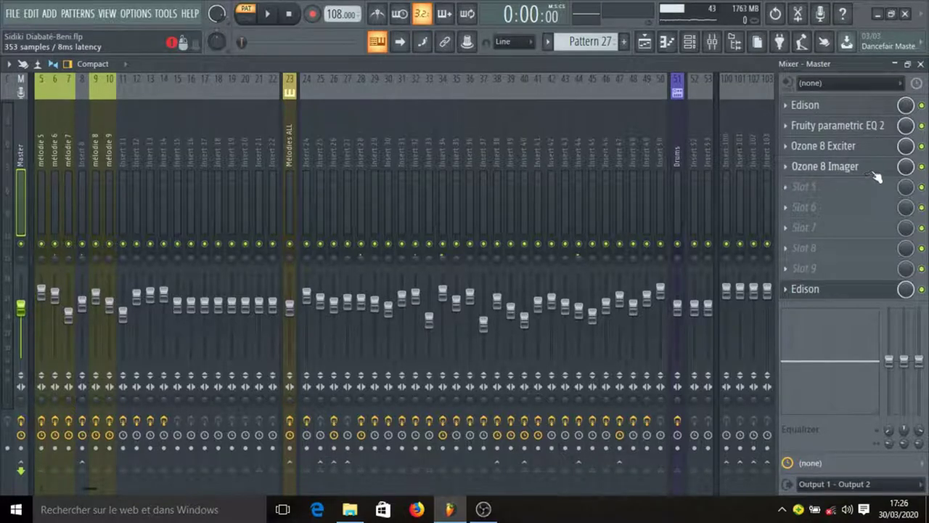
pyautogui.click(921, 64)
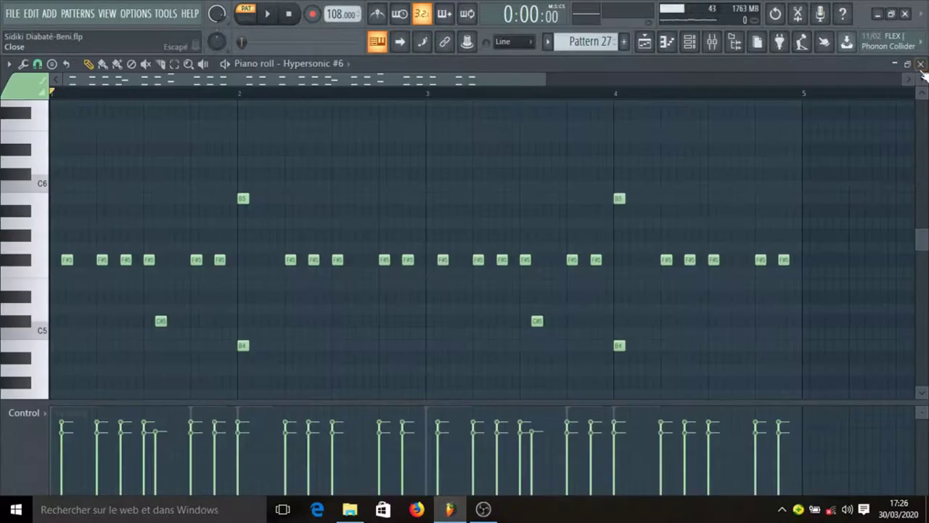
# Solo Hypersonic #7 in the channel rack and view its loaded patch, closing the instrument again
pyautogui.click(701, 44)
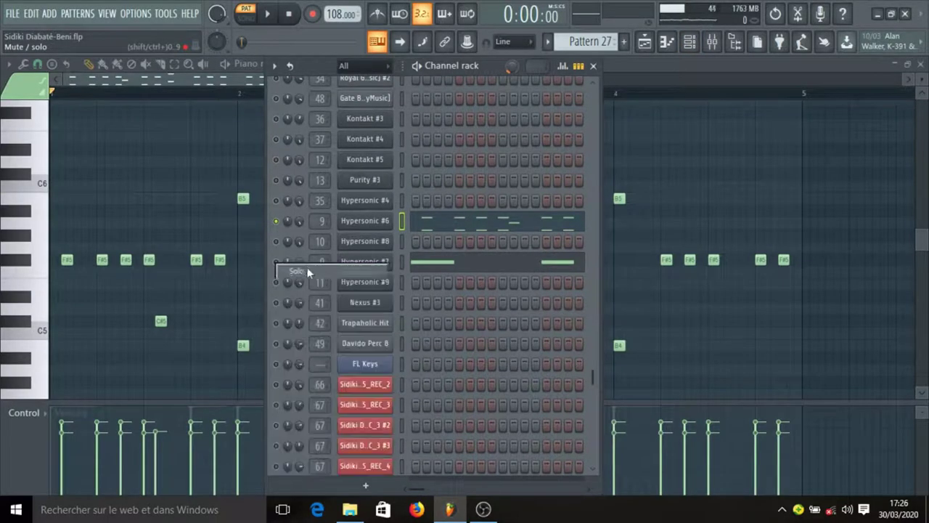
pyautogui.click(365, 261)
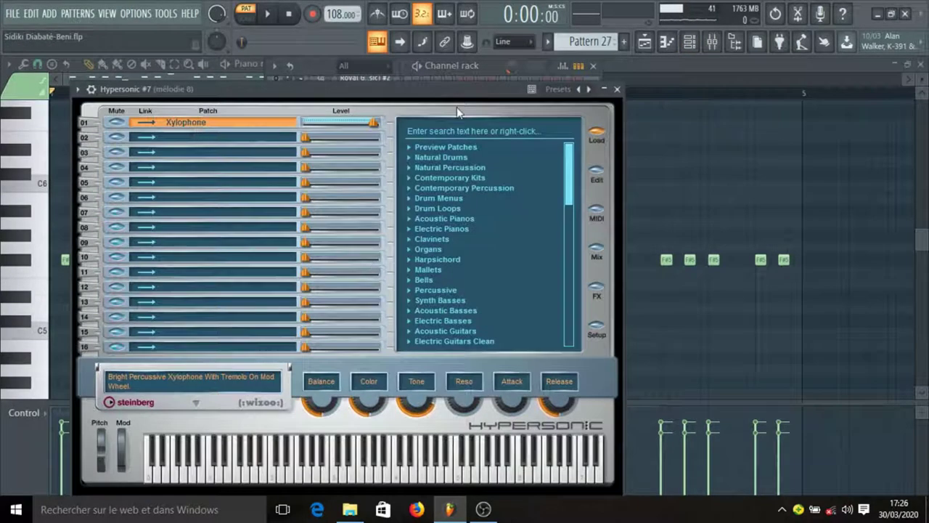
pyautogui.click(617, 89)
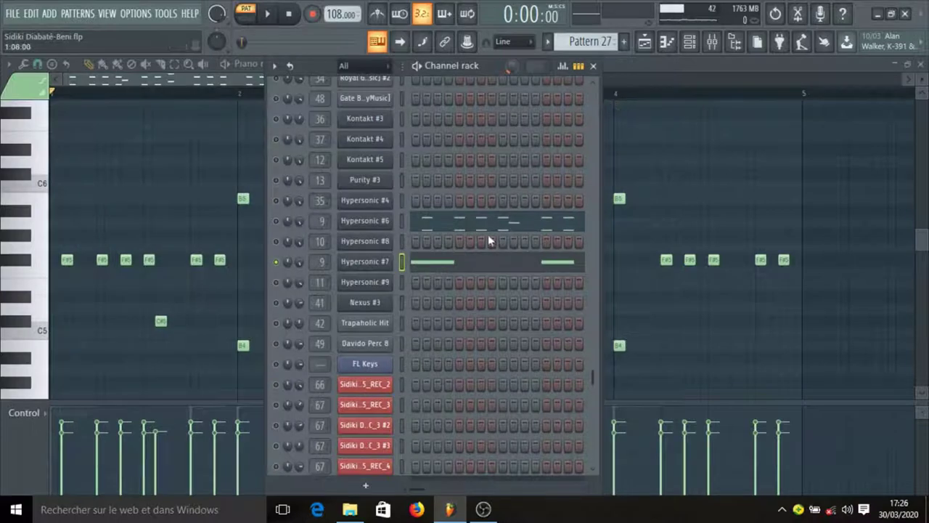
# Open Hypersonic #7's Pattern 27 notes in the piano roll and play them soloed, with all the notes in view
pyautogui.click(485, 263)
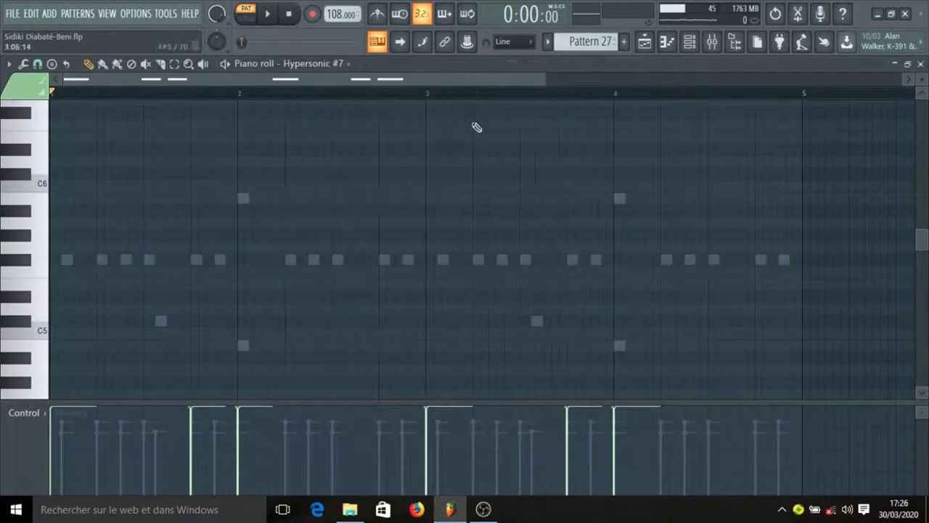
pyautogui.scroll(-4, 338, 215)
pyautogui.press('space')
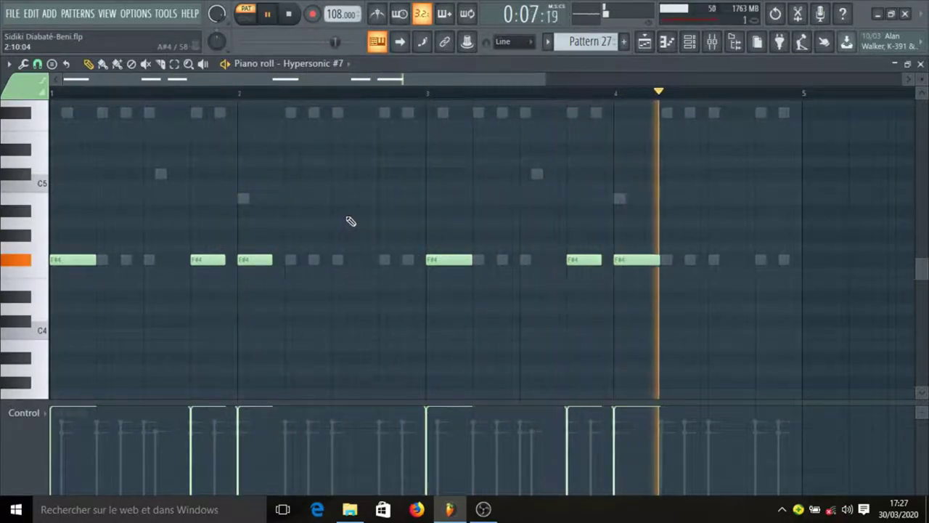
pyautogui.press('space')
# Unsolo Hypersonic #7 so all channels are active, and play Pattern 27 with both of its instruments
pyautogui.click(688, 42)
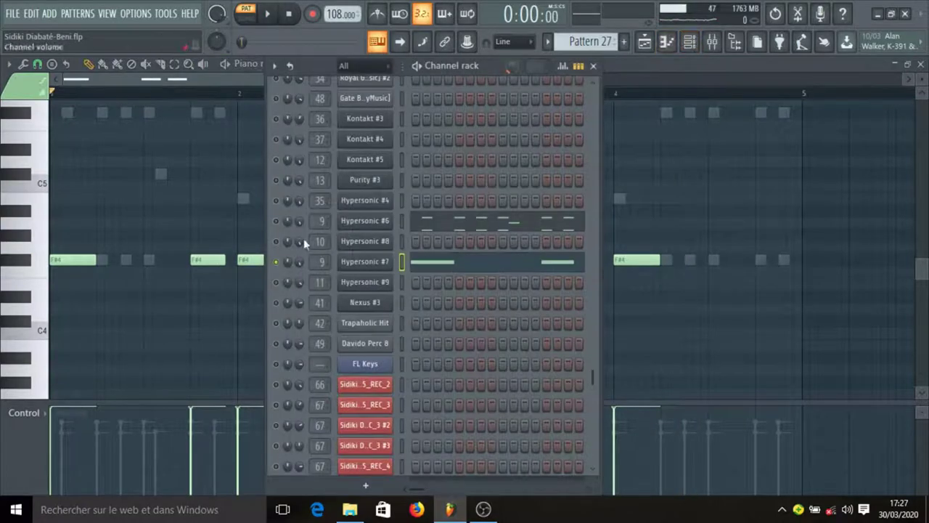
pyautogui.rightClick(277, 264)
pyautogui.click(298, 274)
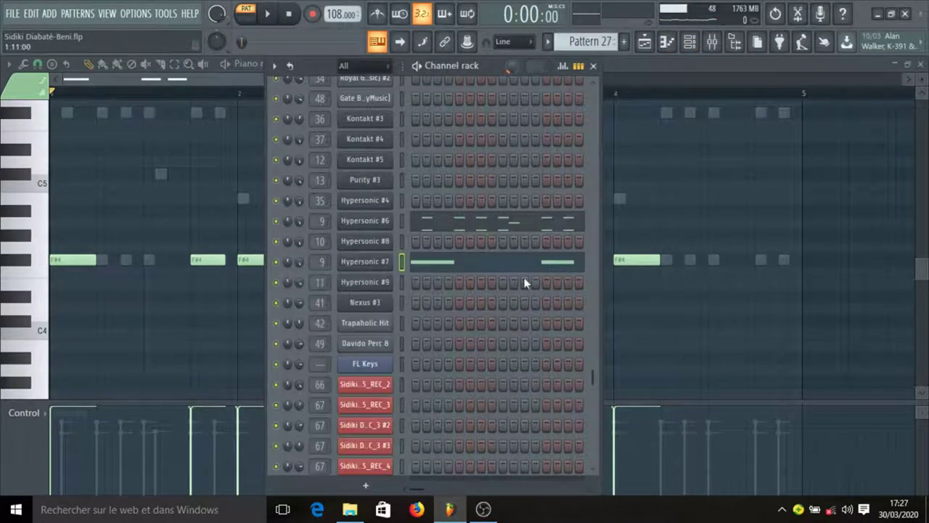
pyautogui.press('space')
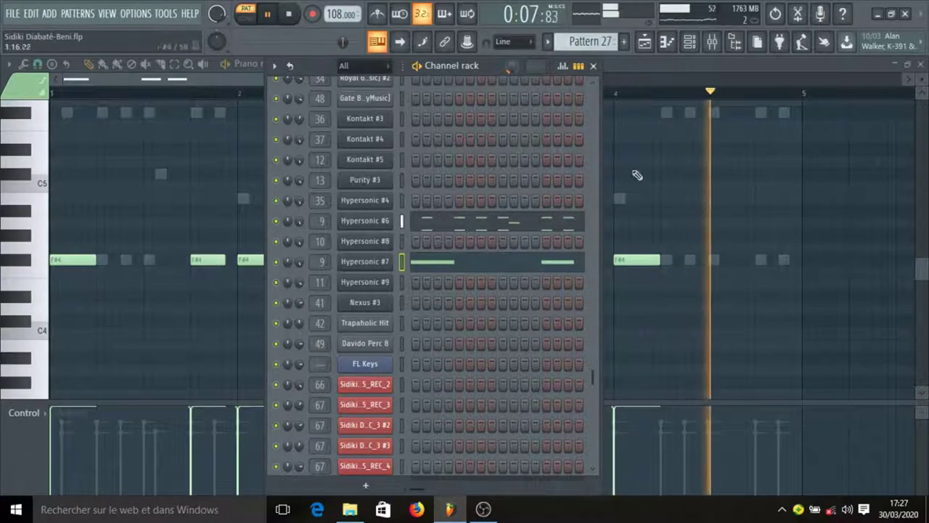
pyautogui.press('space')
# Select Pattern 29 from the playlist and view the patch loaded in its Hypersonic #8 instrument, closing it again
pyautogui.click(644, 44)
pyautogui.scroll(4, 331, 97)
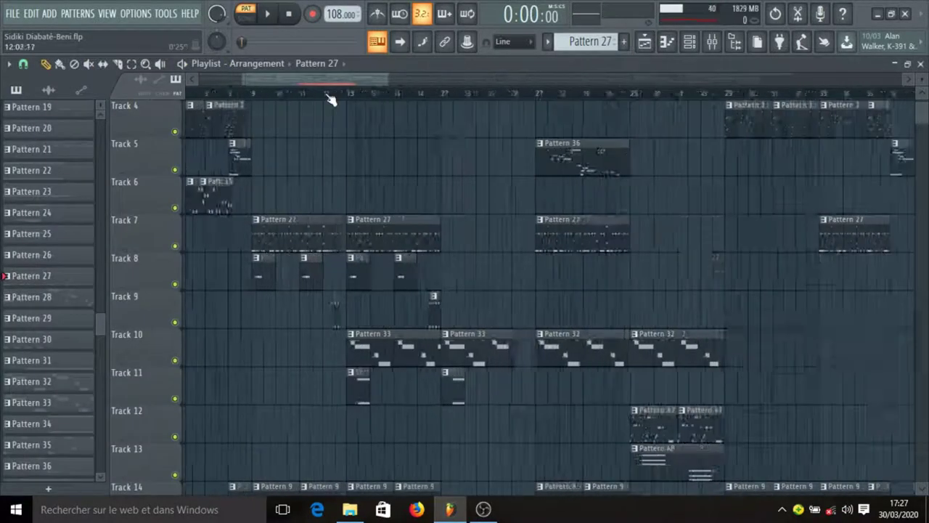
pyautogui.click(305, 269)
pyautogui.click(690, 41)
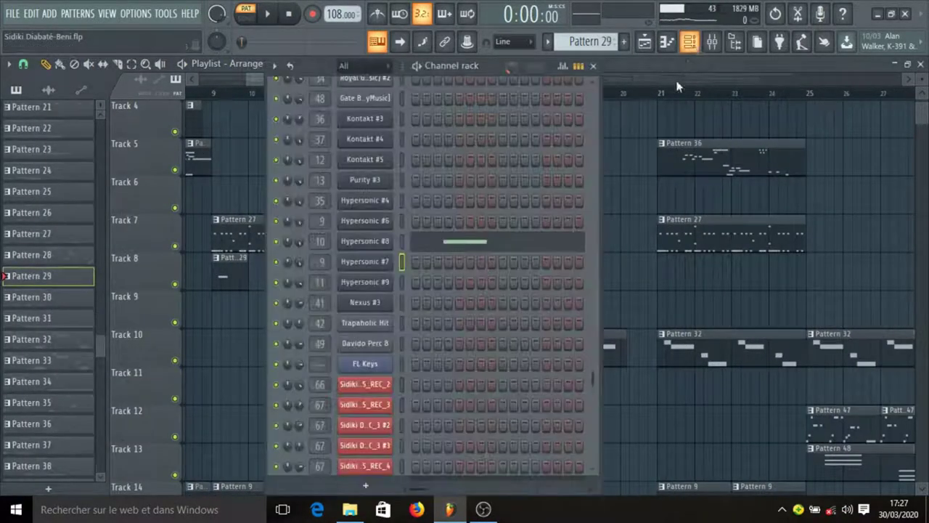
pyautogui.click(356, 246)
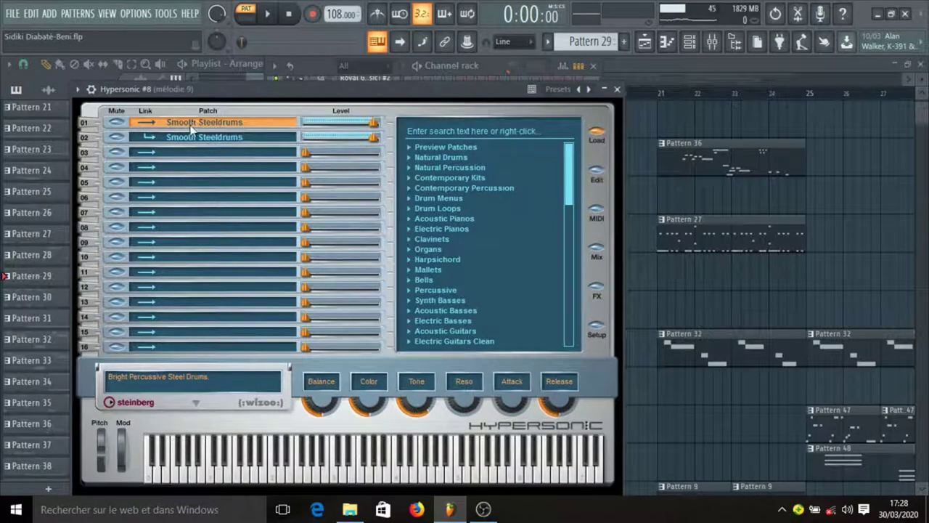
pyautogui.click(617, 88)
# Play Pattern 29's Hypersonic #8 note in the piano roll
pyautogui.click(454, 242)
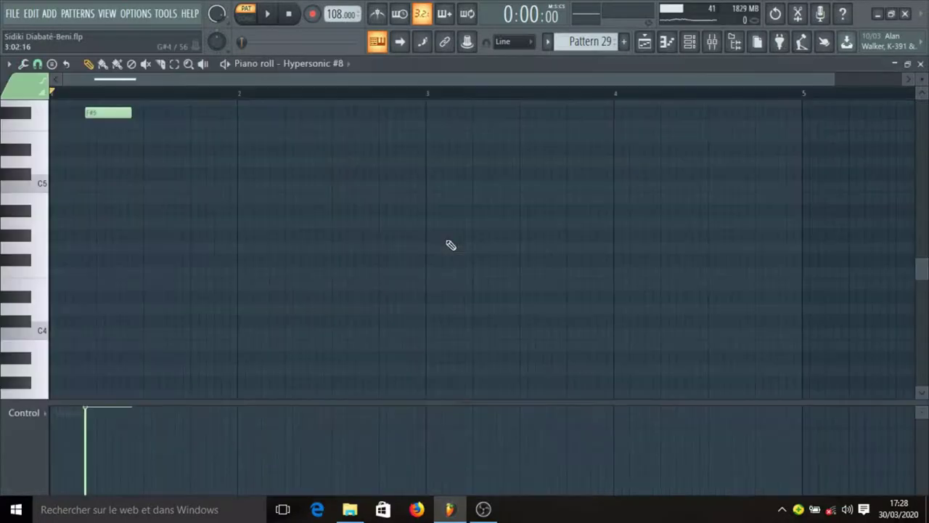
pyautogui.scroll(3, 357, 183)
pyautogui.press('space')
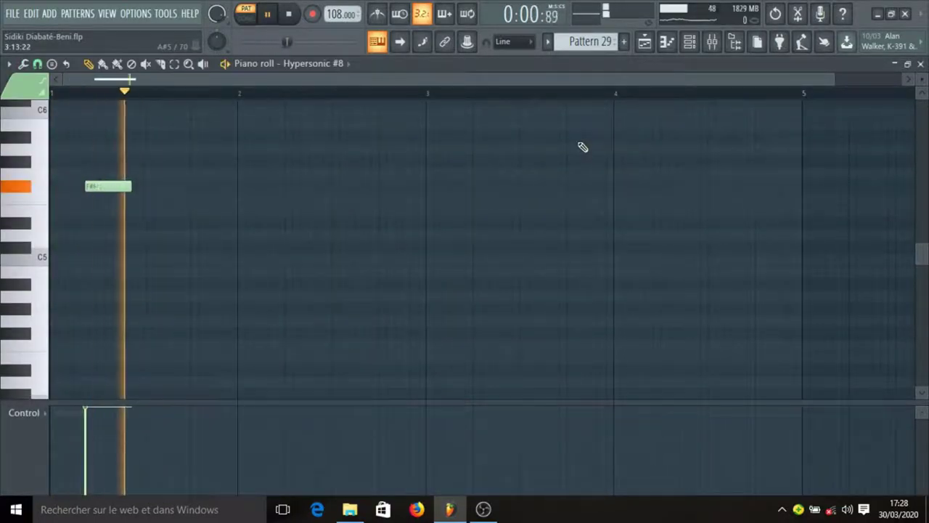
pyautogui.press('space')
# Select Pattern 30 on Track 9 of the playlist and view the patch loaded in Hypersonic #9, closing it again
pyautogui.click(644, 41)
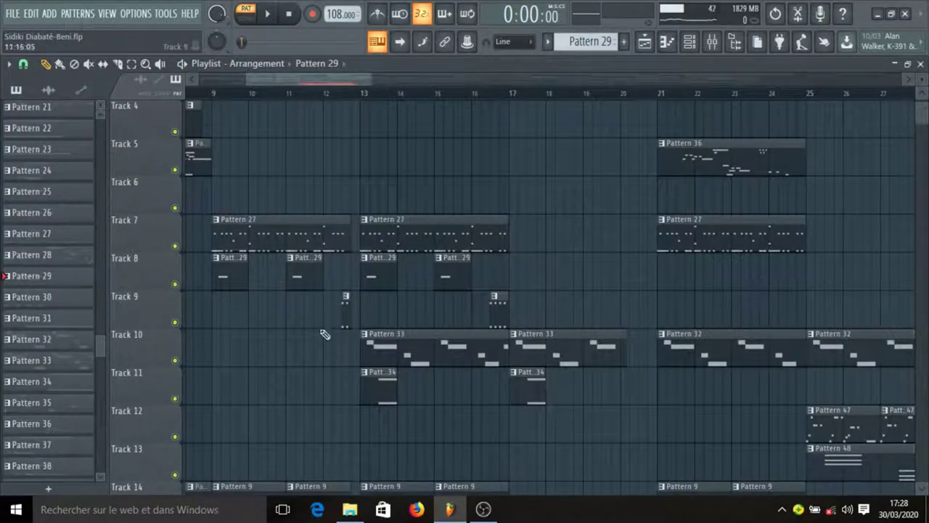
pyautogui.scroll(-4, 459, 94)
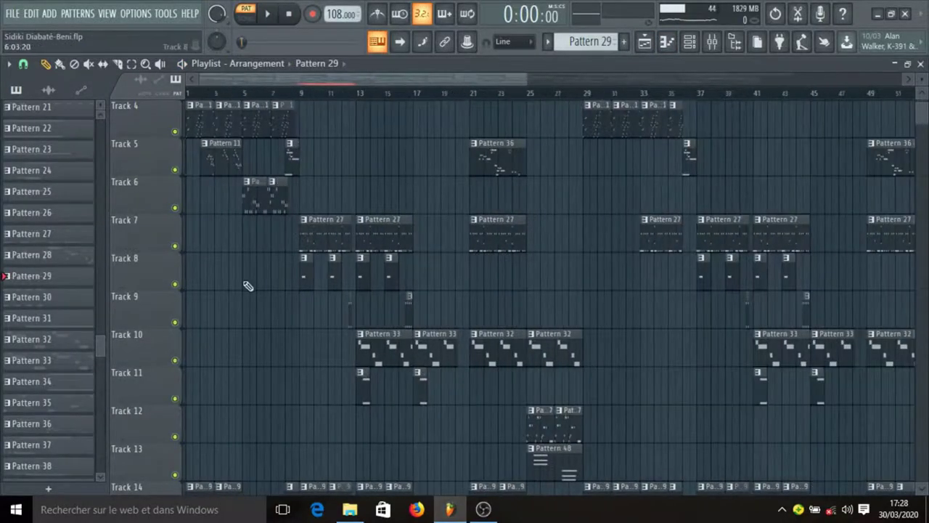
pyautogui.scroll(5, 340, 99)
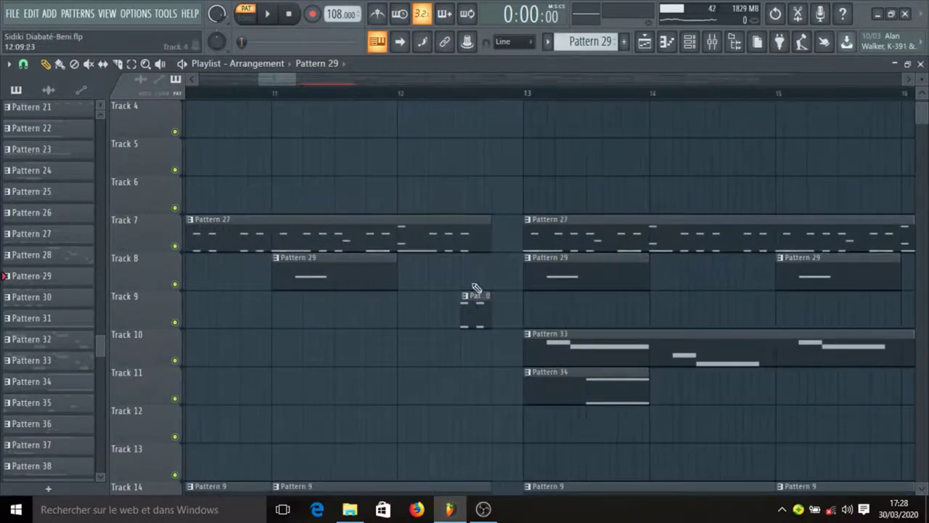
pyautogui.click(477, 315)
pyautogui.click(688, 44)
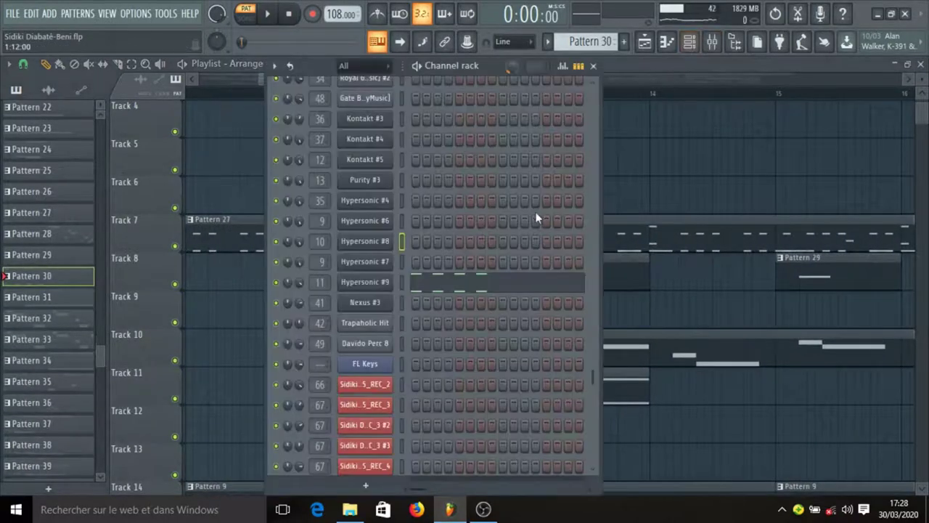
pyautogui.click(374, 288)
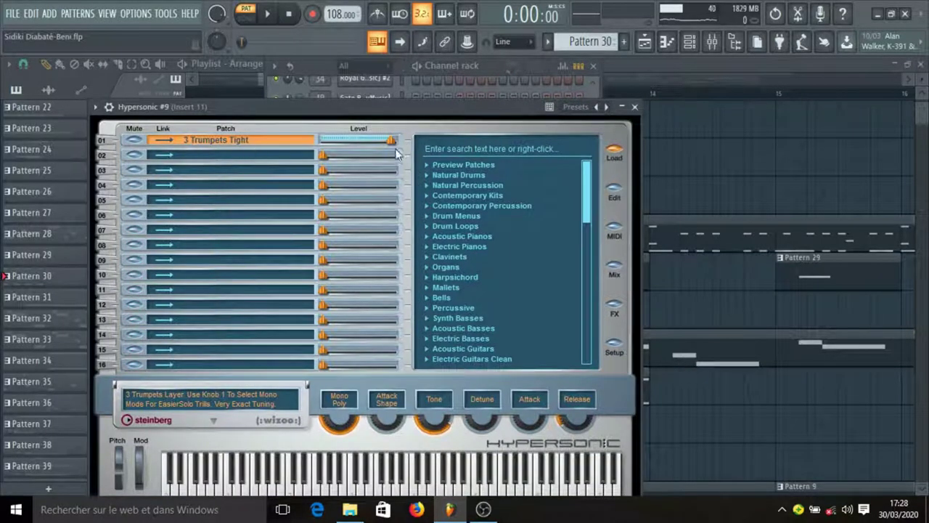
pyautogui.click(635, 107)
# Play Pattern 30's Hypersonic #9 notes in the piano roll
pyautogui.click(454, 294)
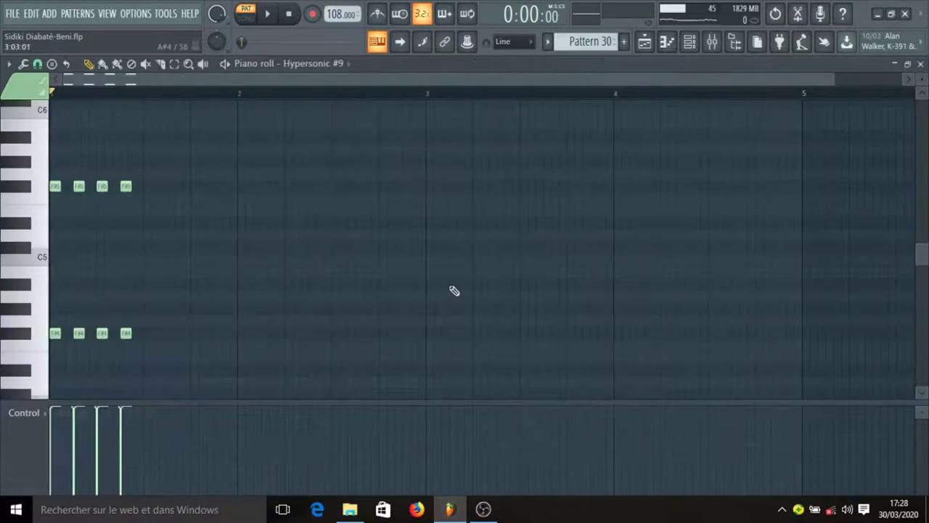
pyautogui.press('space')
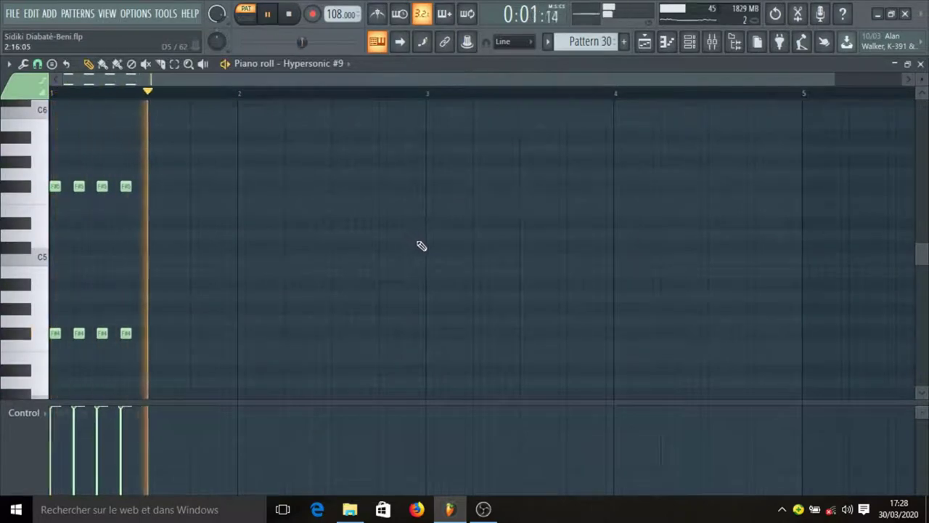
pyautogui.press('space')
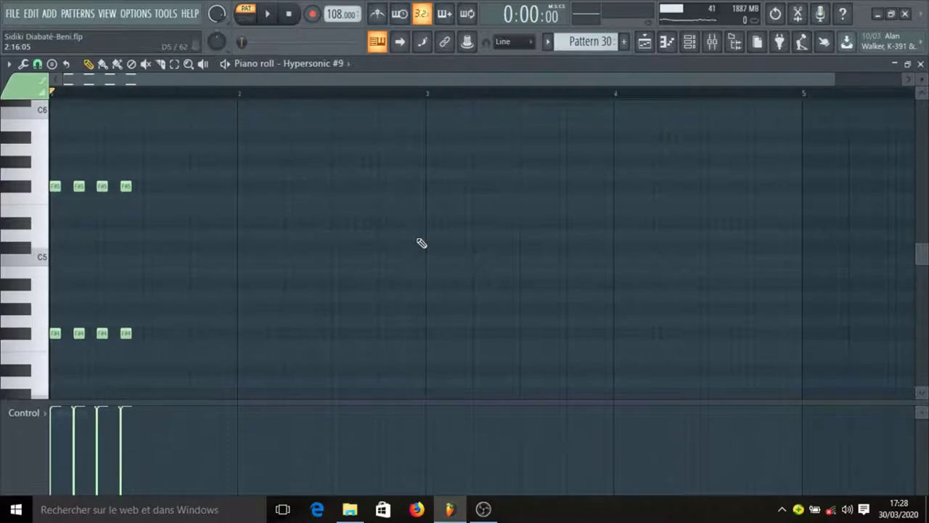
# Select Pattern 33 on Track 10 of the playlist and view the instrument loaded in Kontakt #5, closing it again
pyautogui.click(644, 43)
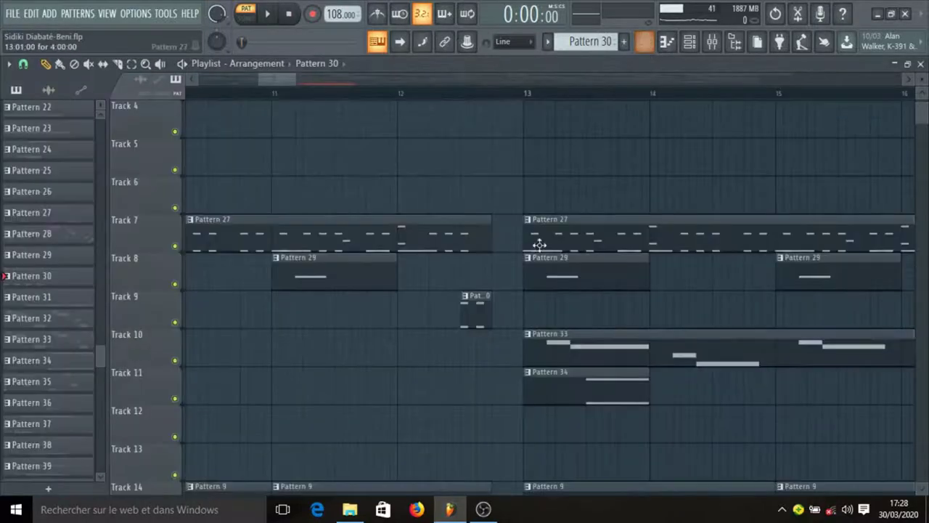
pyautogui.scroll(-3, 538, 242)
pyautogui.click(566, 240)
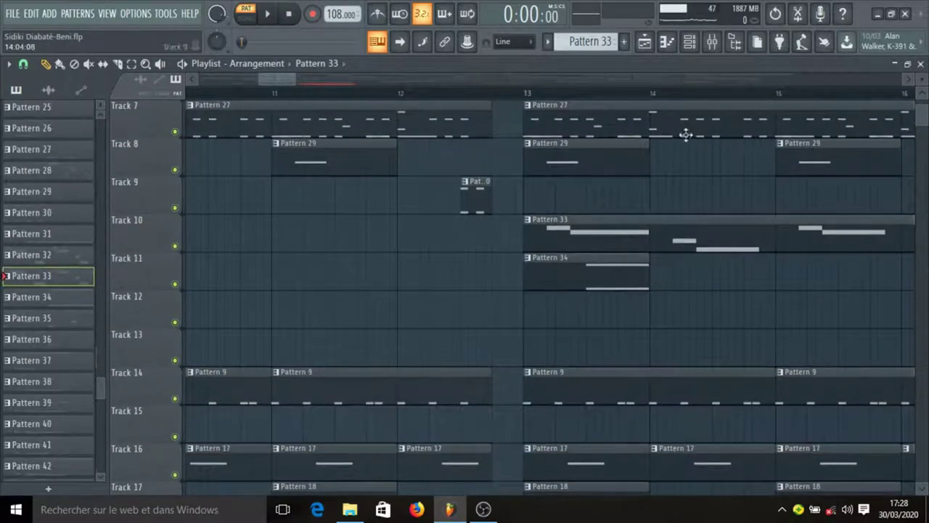
pyautogui.click(688, 43)
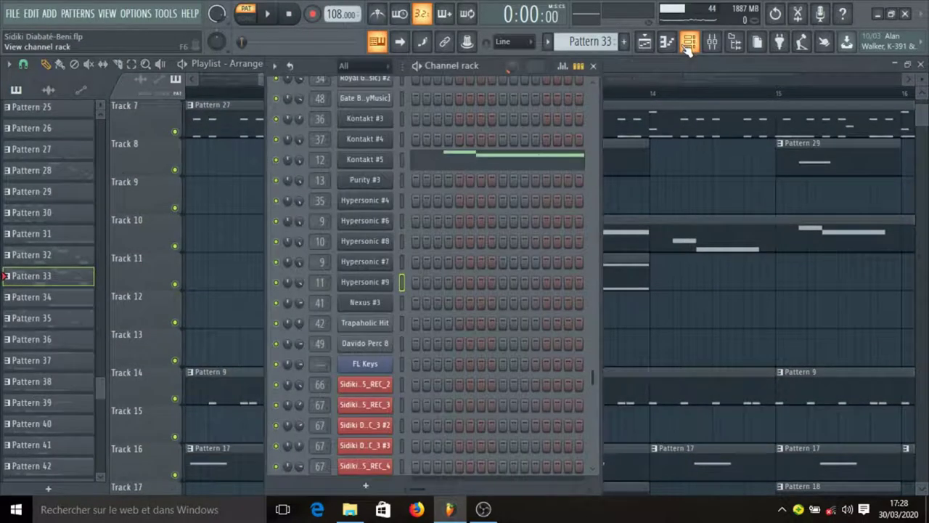
pyautogui.click(379, 162)
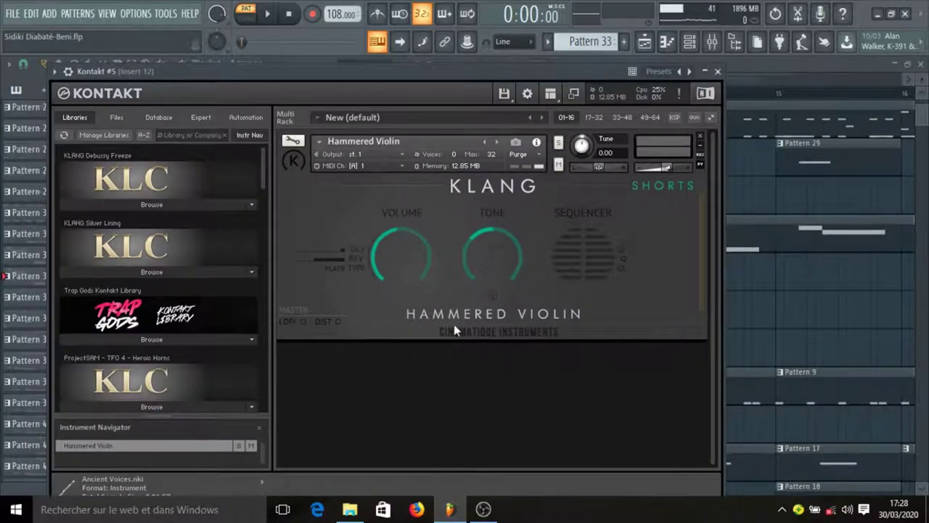
pyautogui.click(717, 71)
# Open Pattern 33's Kontakt #5 notes in the piano roll and play them
pyautogui.scroll(10, 474, 169)
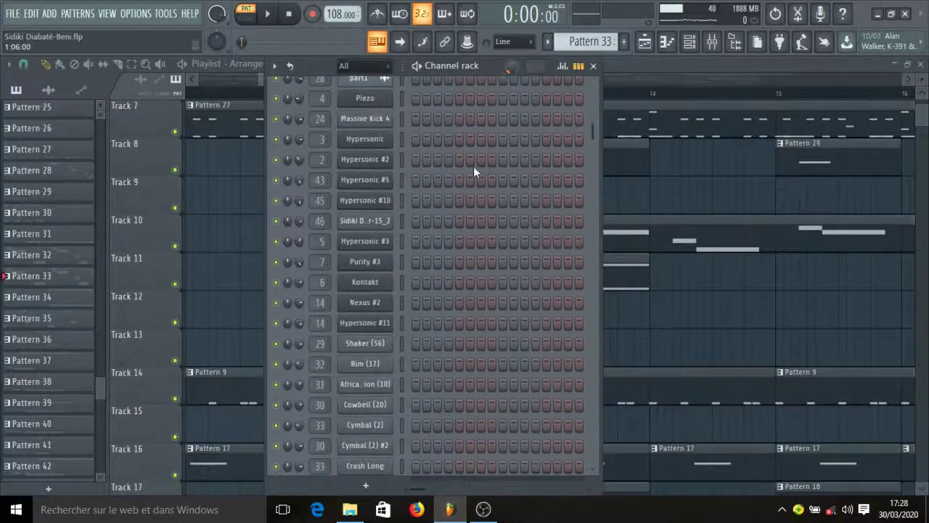
pyautogui.scroll(-3, 479, 174)
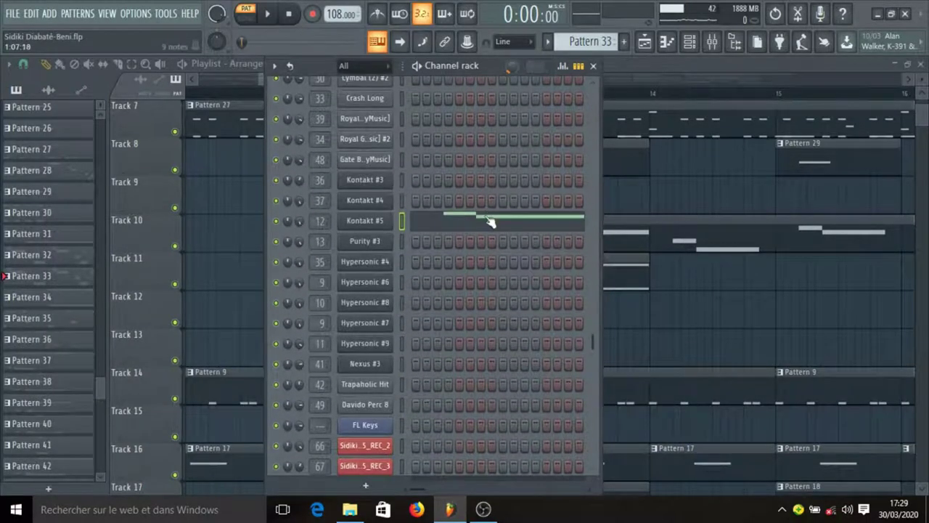
pyautogui.click(489, 217)
pyautogui.press('space')
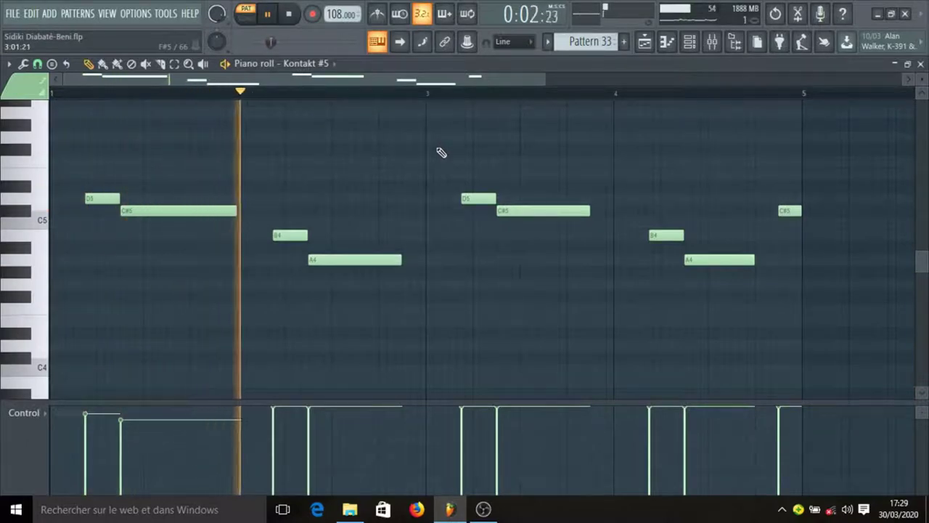
# Show Insert 12 in the mixer during playback, stop it, and view the track's Fruity parametric EQ 2 settings, closing them again
pyautogui.click(712, 44)
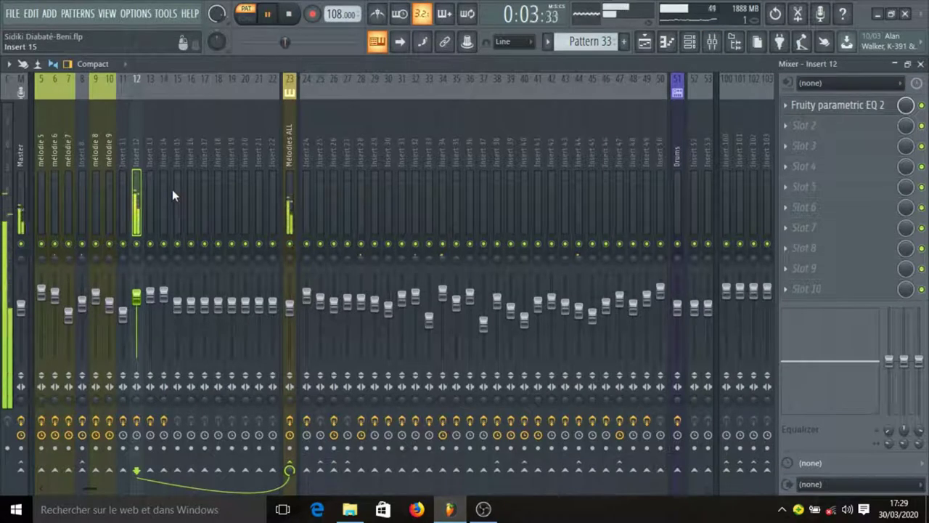
pyautogui.press('space')
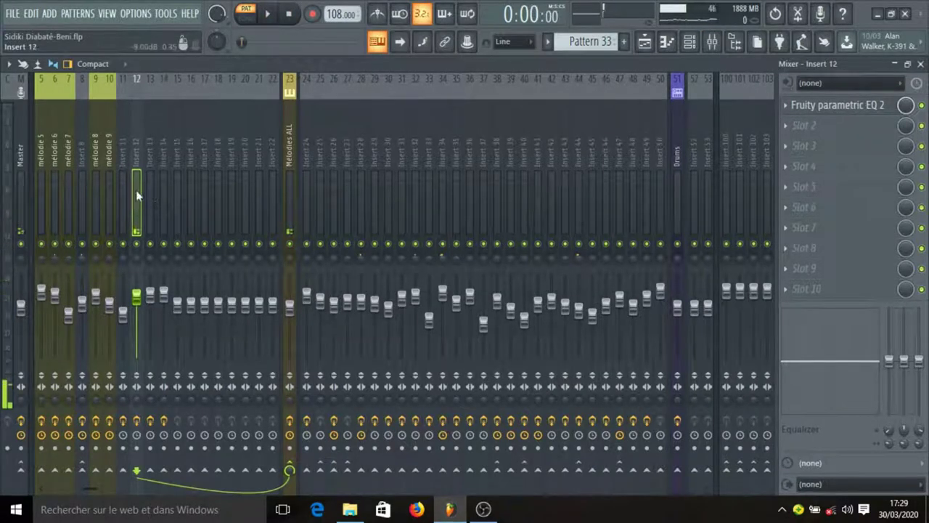
pyautogui.click(837, 107)
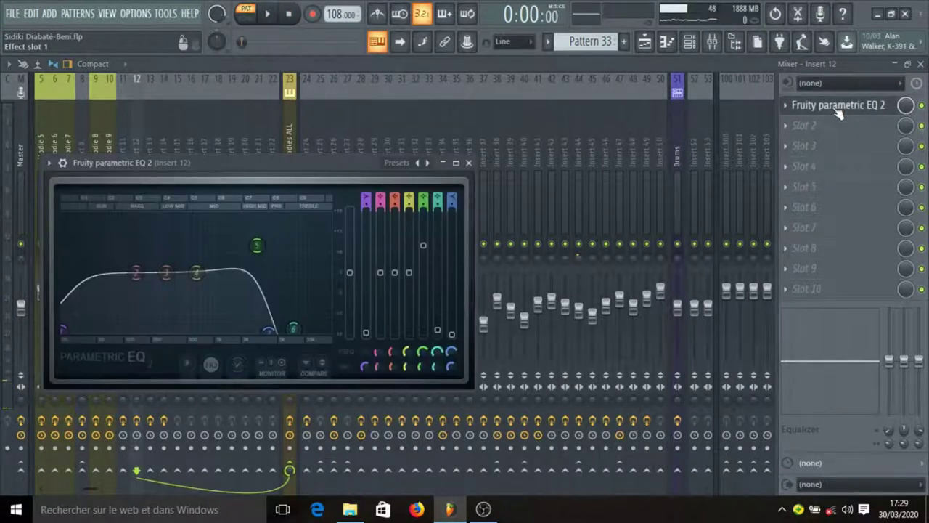
pyautogui.click(839, 113)
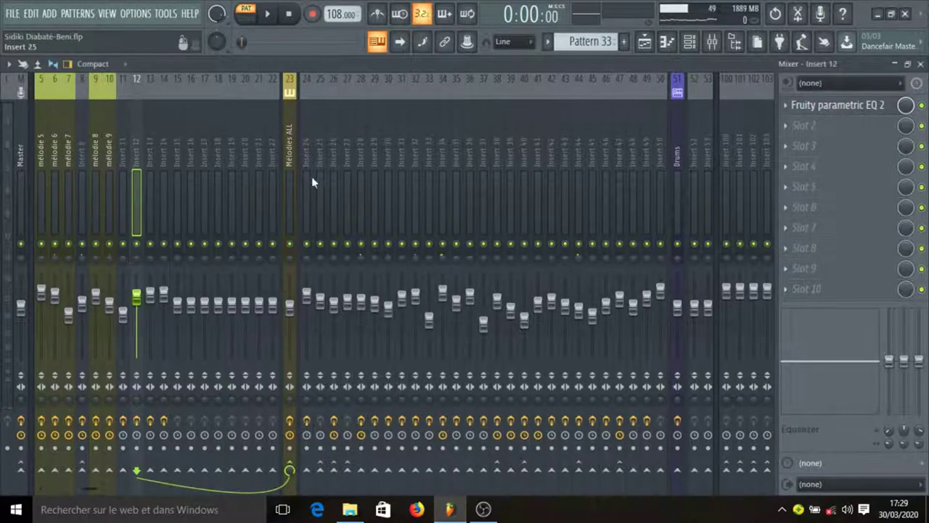
# View the Fruity parametric EQ 2 and Fruity Compressor settings on the Mélodies ALL mixer track, closing each one again
pyautogui.click(289, 165)
pyautogui.click(894, 107)
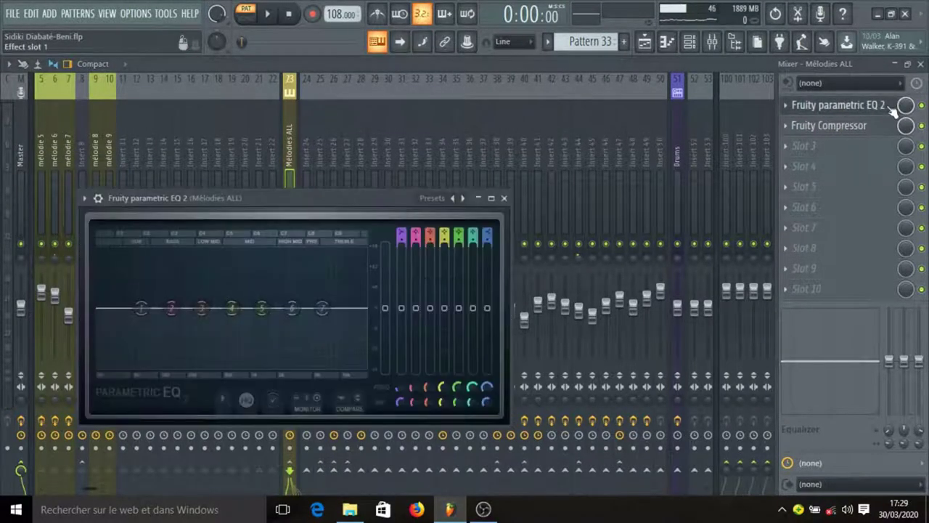
pyautogui.click(893, 107)
pyautogui.click(861, 127)
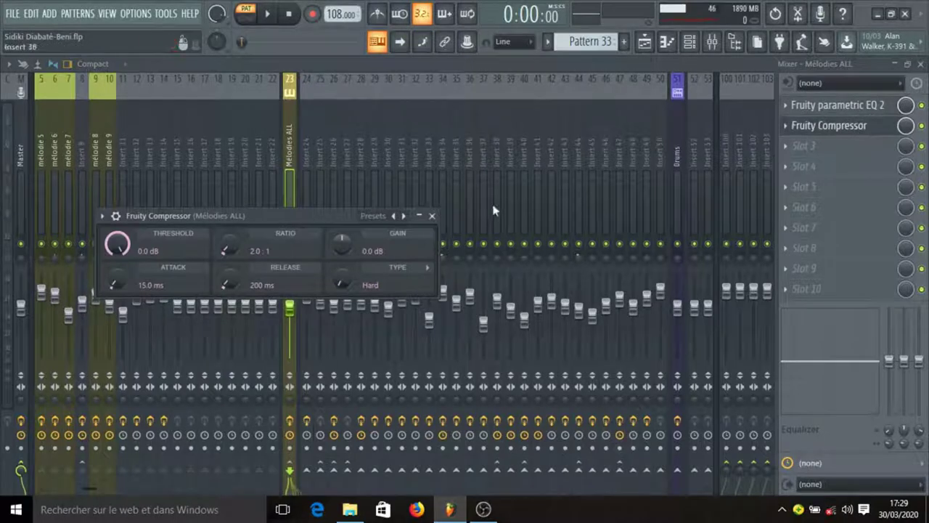
pyautogui.click(431, 215)
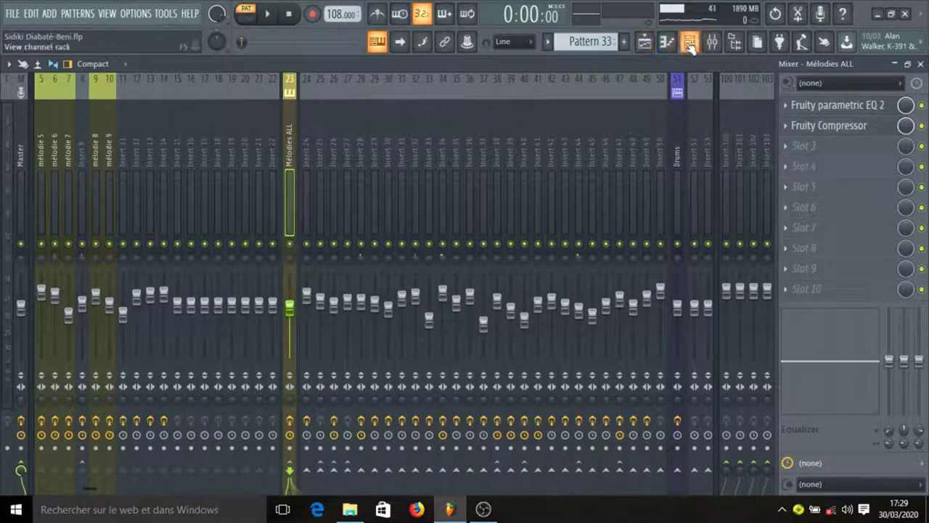
# View the Kontakt #5 instrument from the channel rack once more and close it
pyautogui.click(691, 42)
pyautogui.click(367, 223)
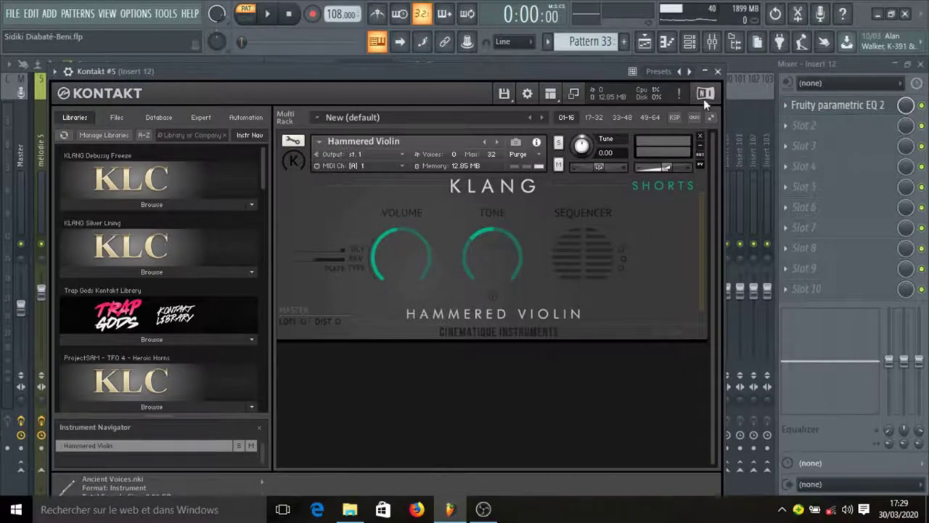
pyautogui.click(718, 73)
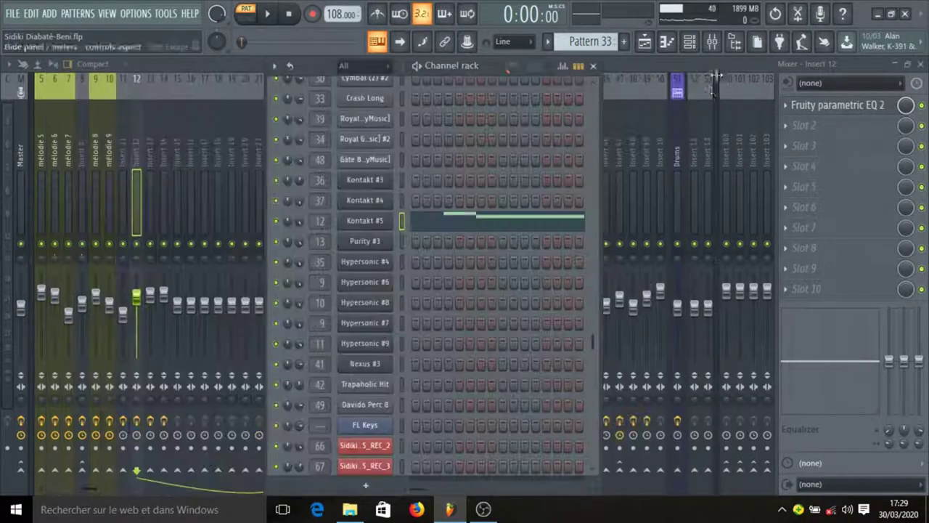
# Select Pattern 34 on Track 11 of the playlist and view its Purity #3 instrument preset, closing it again
pyautogui.click(644, 41)
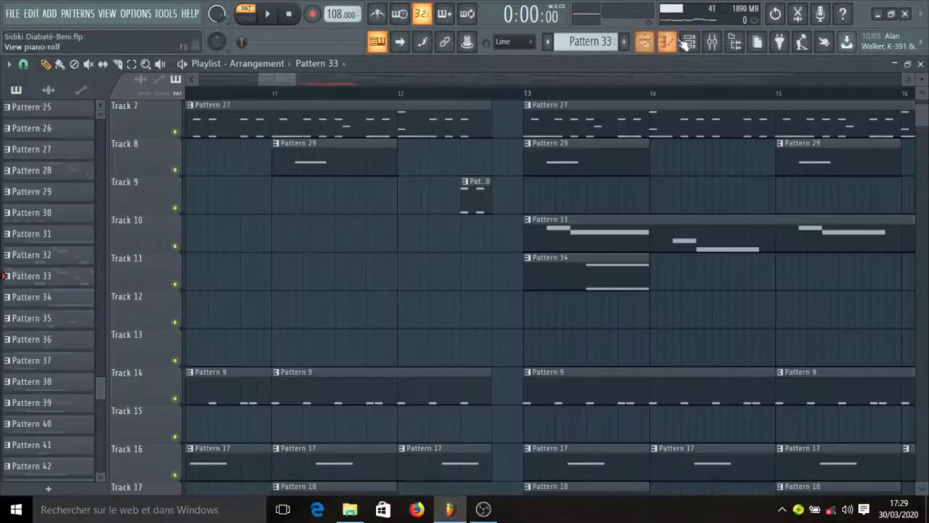
pyautogui.click(589, 271)
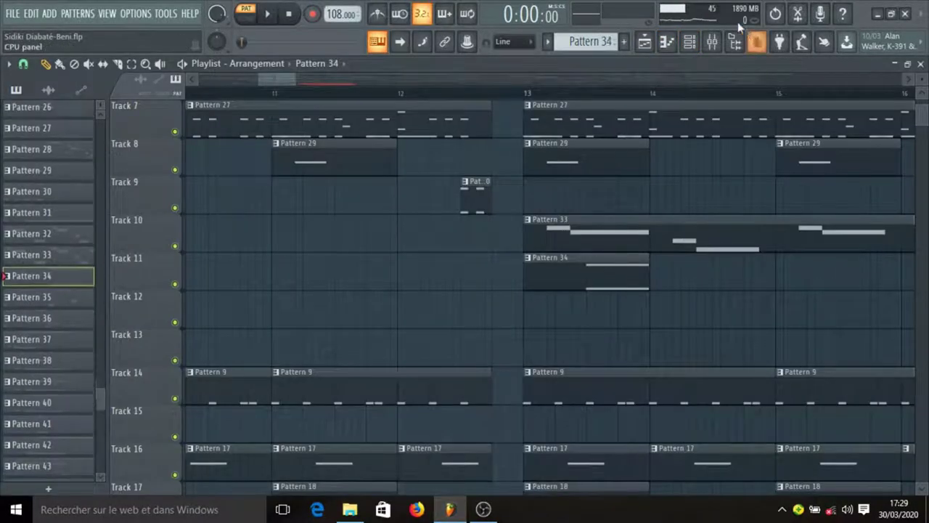
pyautogui.click(689, 42)
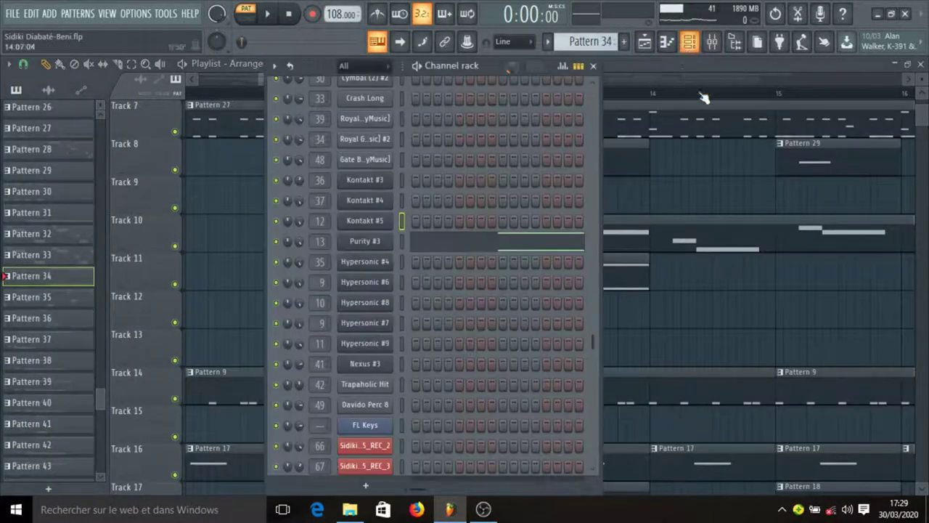
pyautogui.click(368, 241)
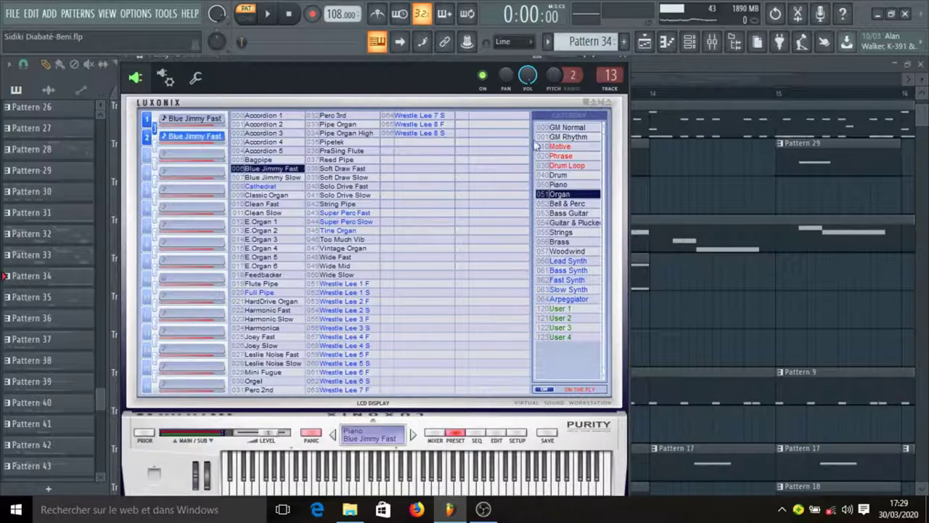
pyautogui.click(622, 62)
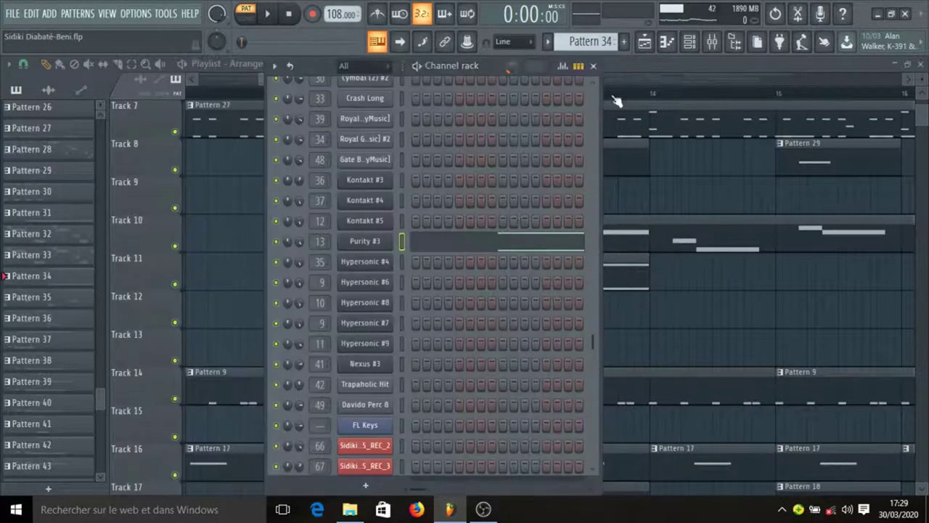
# Open Pattern 34's Purity #3 notes in the piano roll, play them and stop playback
pyautogui.click(508, 244)
pyautogui.press('space')
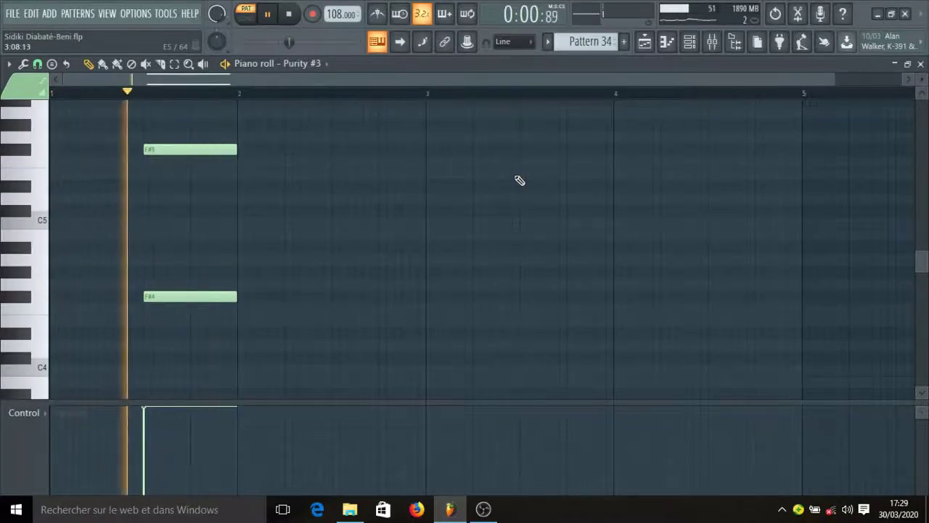
pyautogui.press('space')
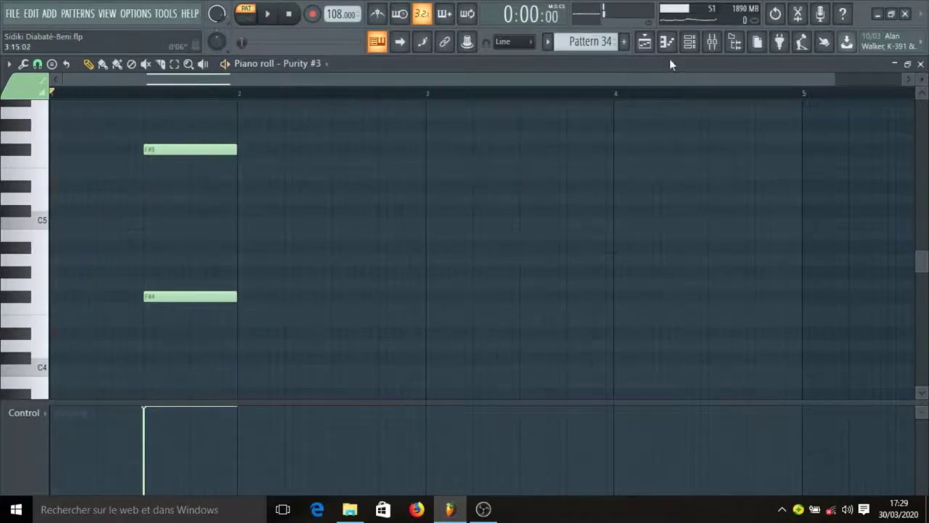
# Bring up the Purity #3 instrument again from the channel rack to show its preset selection
pyautogui.click(689, 41)
pyautogui.click(383, 241)
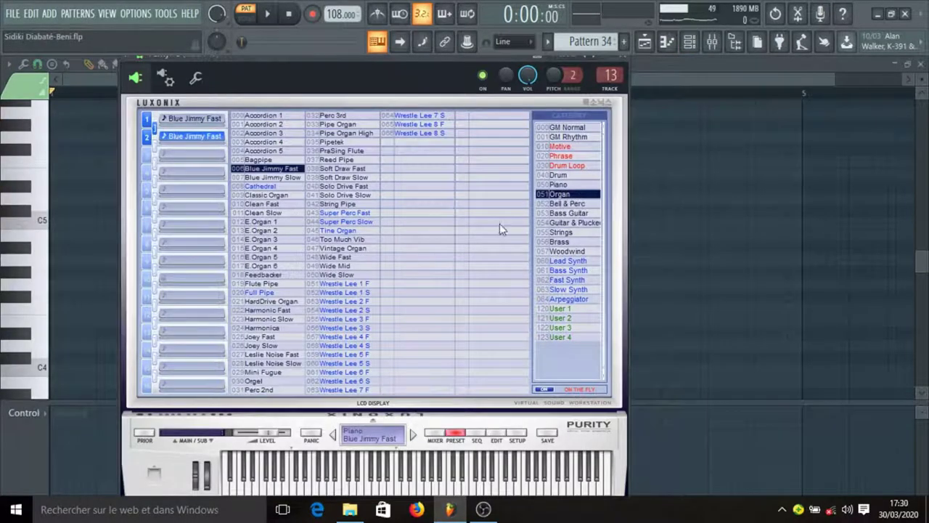
pyautogui.click(643, 44)
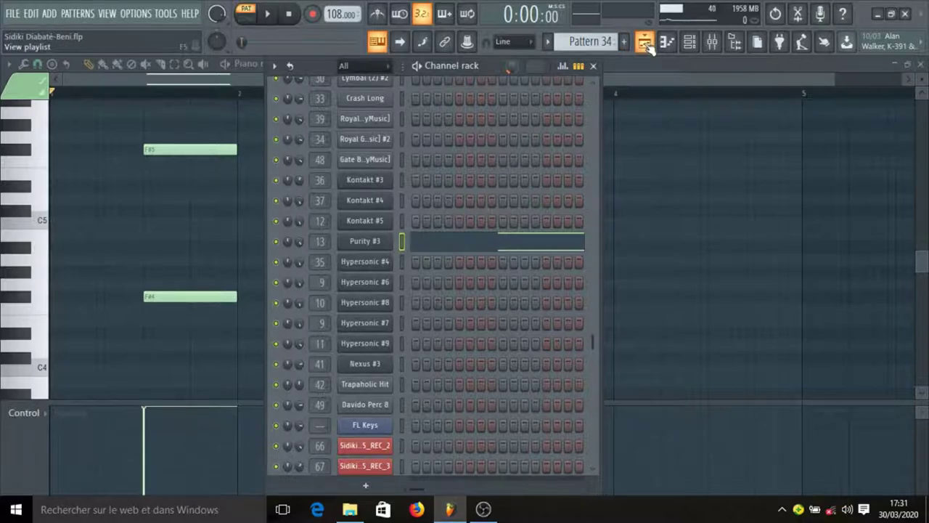
# Select Pattern 9 on Track 14 of the playlist and find its Massive Kick 4 channel in the channel rack
pyautogui.click(645, 43)
pyautogui.scroll(-3, 743, 305)
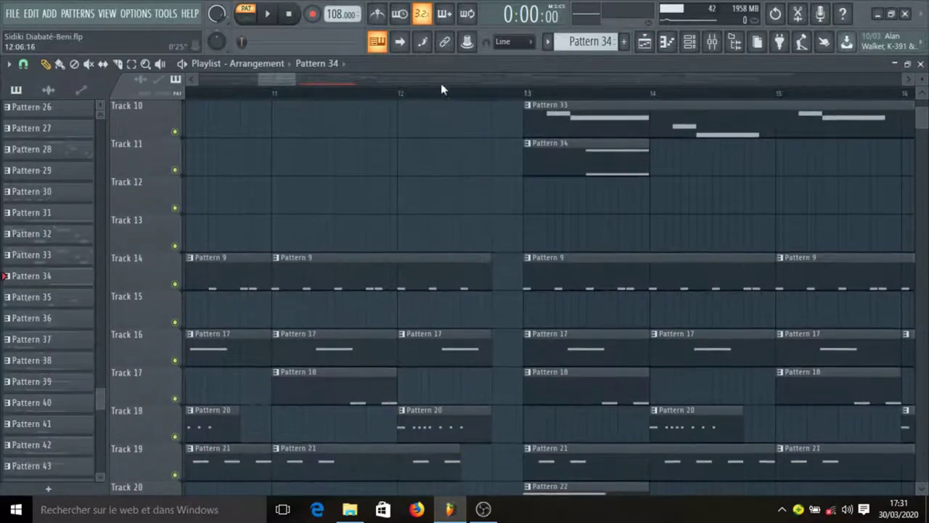
pyautogui.scroll(-5, 441, 95)
pyautogui.click(357, 287)
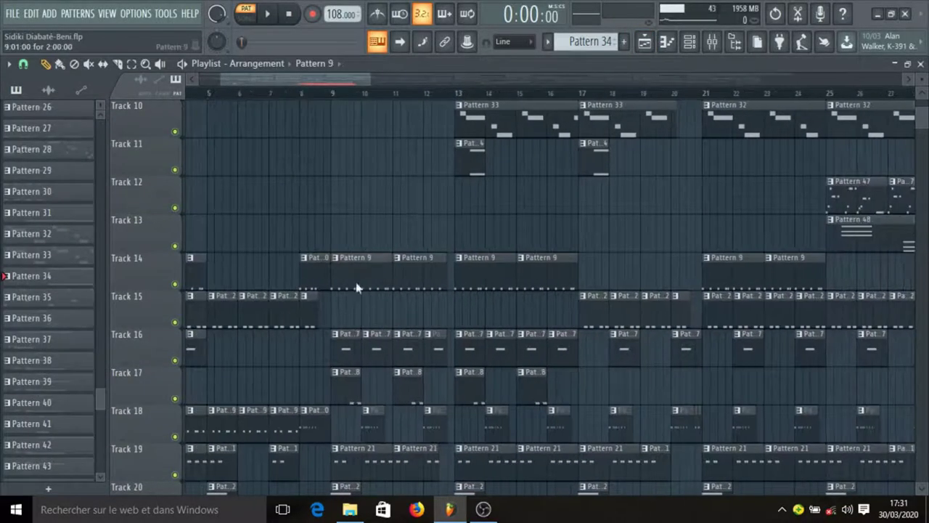
pyautogui.click(690, 41)
pyautogui.scroll(-5, 484, 289)
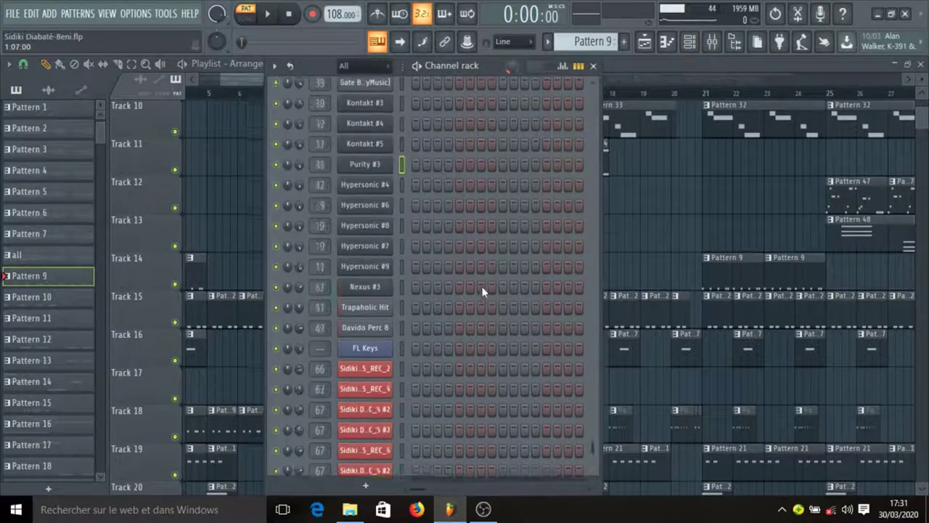
pyautogui.scroll(5, 482, 281)
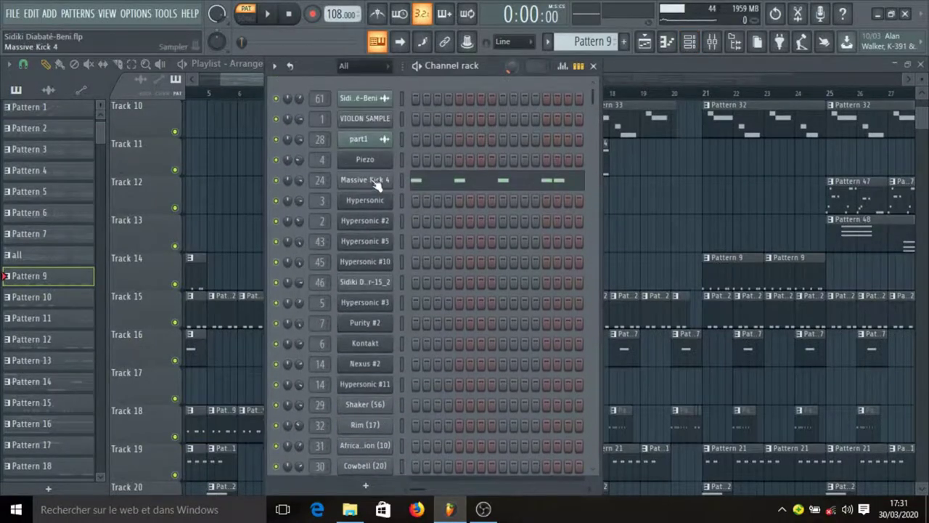
# Open Pattern 9's Massive Kick 4 notes in the piano roll, play them and stop playback
pyautogui.click(448, 187)
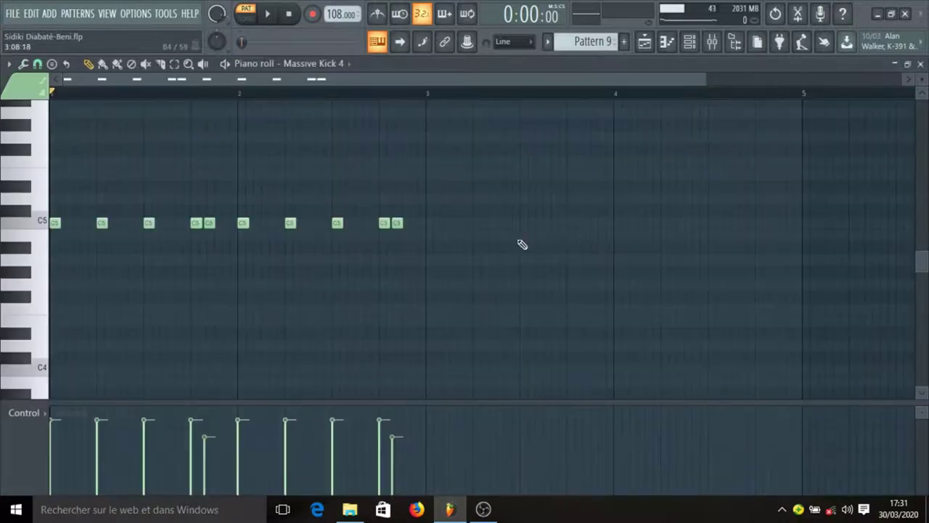
pyautogui.press('space')
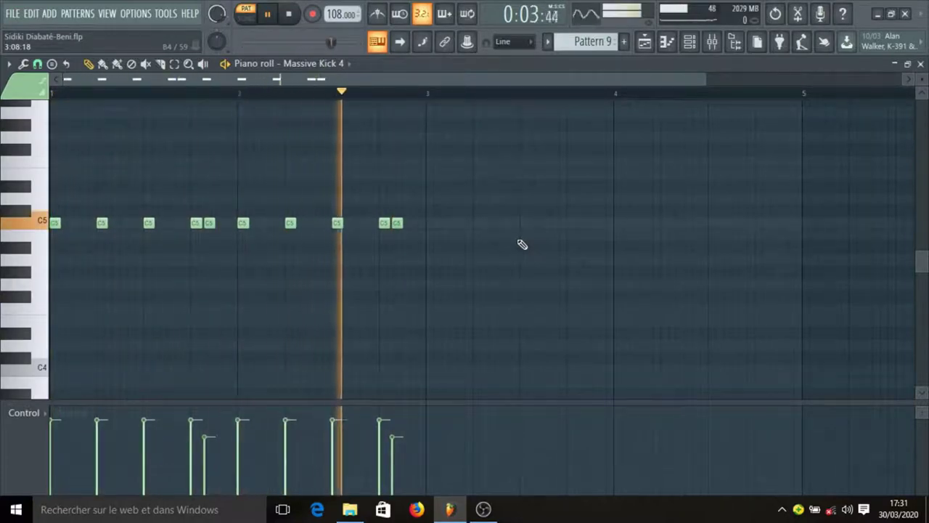
pyautogui.press('space')
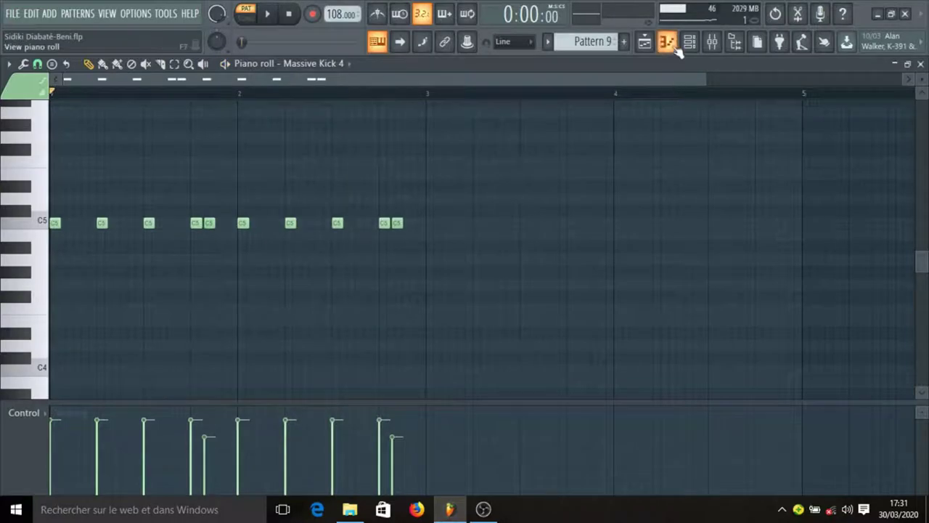
# Select Pattern 12 on Track 15 of the playlist and select its part1 channel in the channel rack
pyautogui.click(643, 44)
pyautogui.scroll(-1, 489, 275)
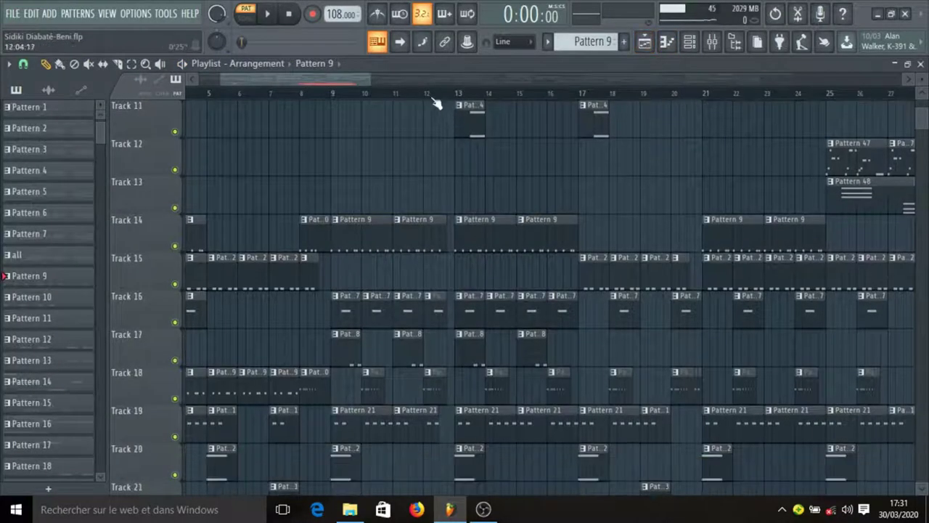
pyautogui.scroll(7, 418, 129)
pyautogui.scroll(-5, 399, 218)
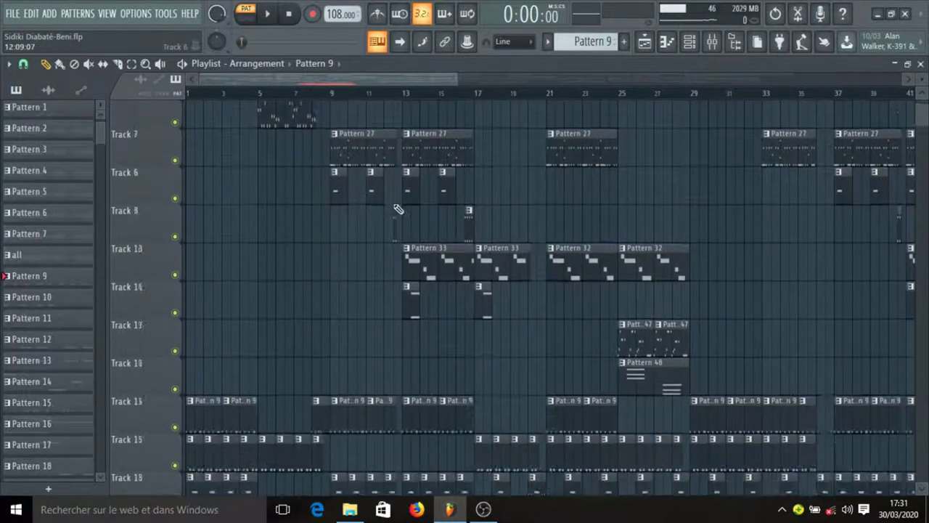
pyautogui.click(344, 321)
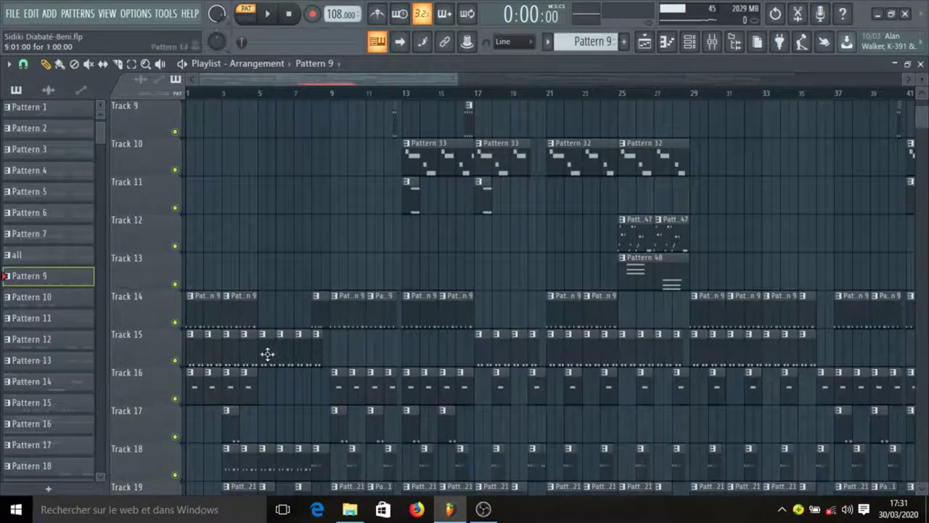
pyautogui.click(267, 355)
pyautogui.click(689, 42)
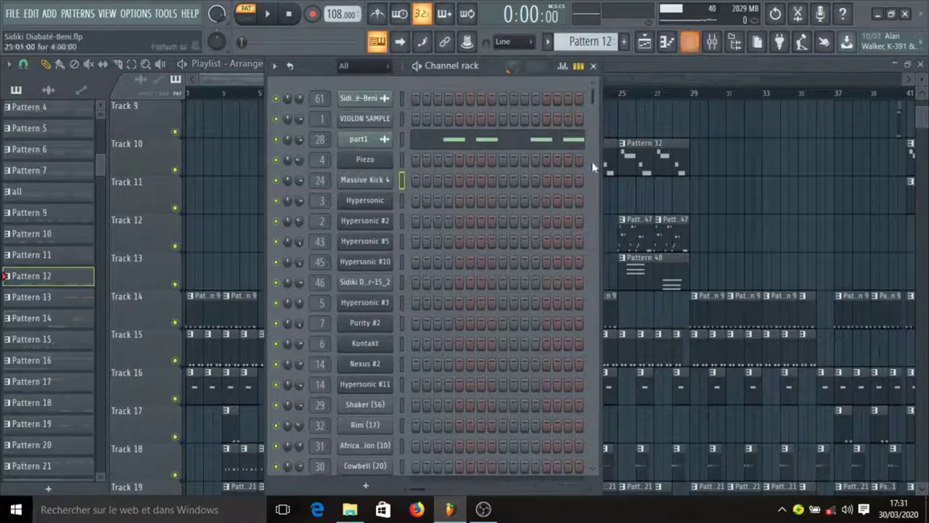
pyautogui.click(400, 139)
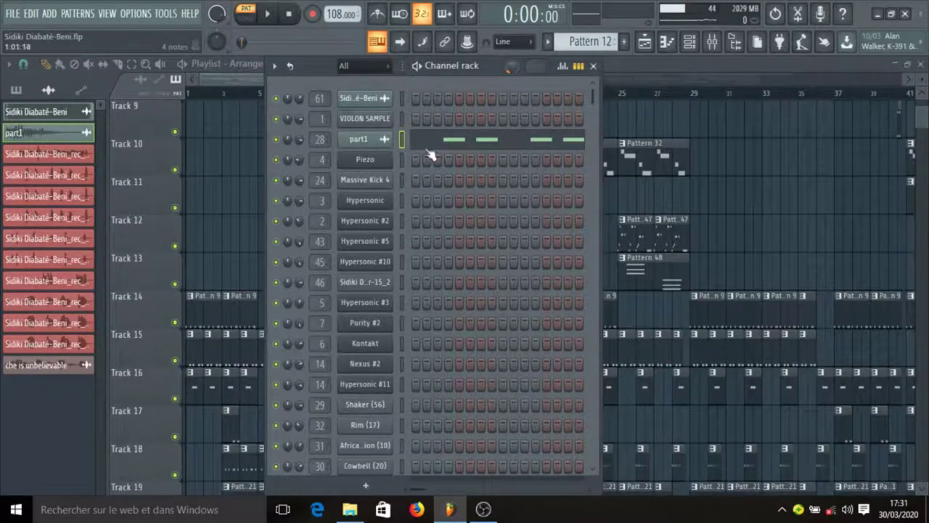
# Play Pattern 12's part1 notes in the piano roll, stop playback and show the channel rack again
pyautogui.click(457, 149)
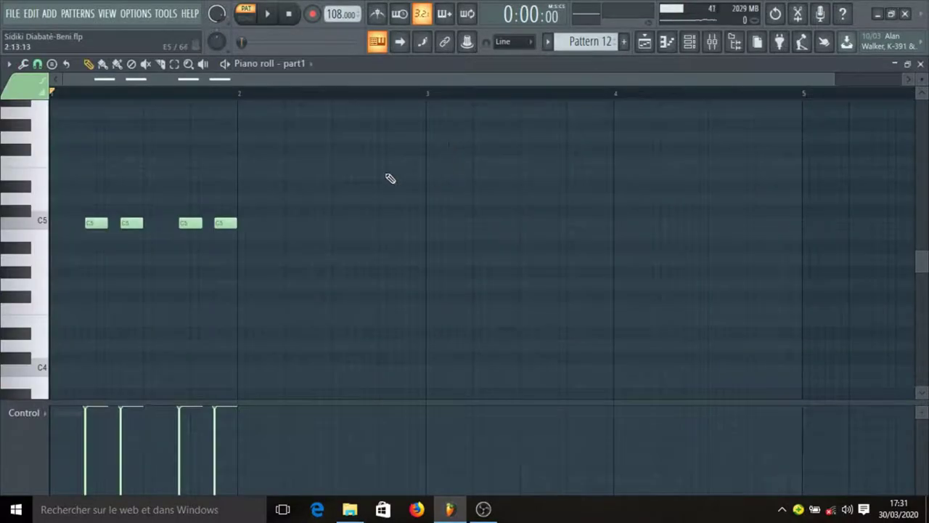
pyautogui.press('space')
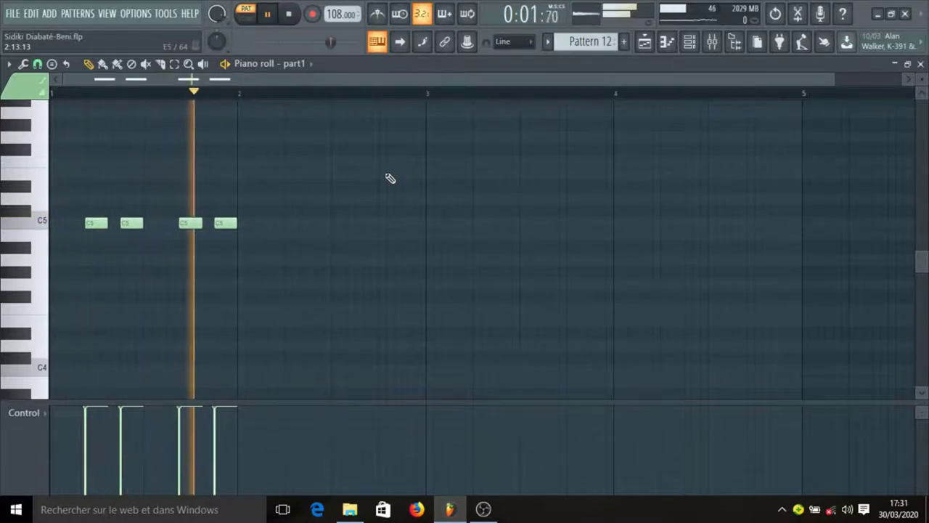
pyautogui.press('space')
pyautogui.click(689, 44)
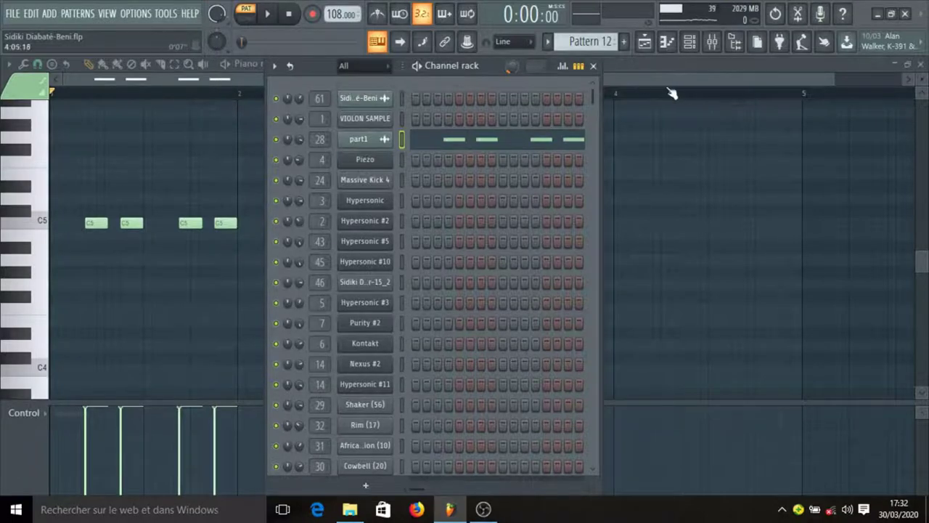
# Select Pattern 18 on Track 17 of the playlist and locate its Cowbell (20) channel in the channel rack
pyautogui.click(646, 45)
pyautogui.click(646, 45)
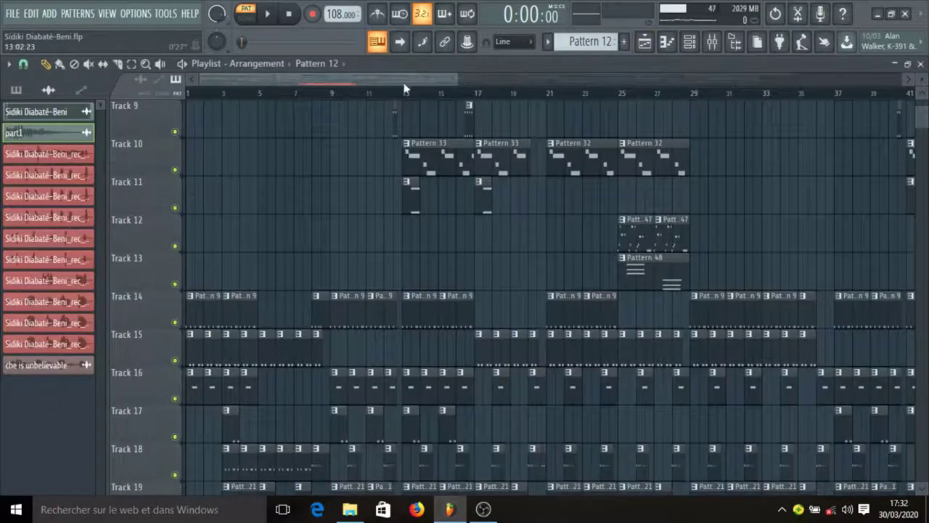
pyautogui.scroll(-2, 305, 246)
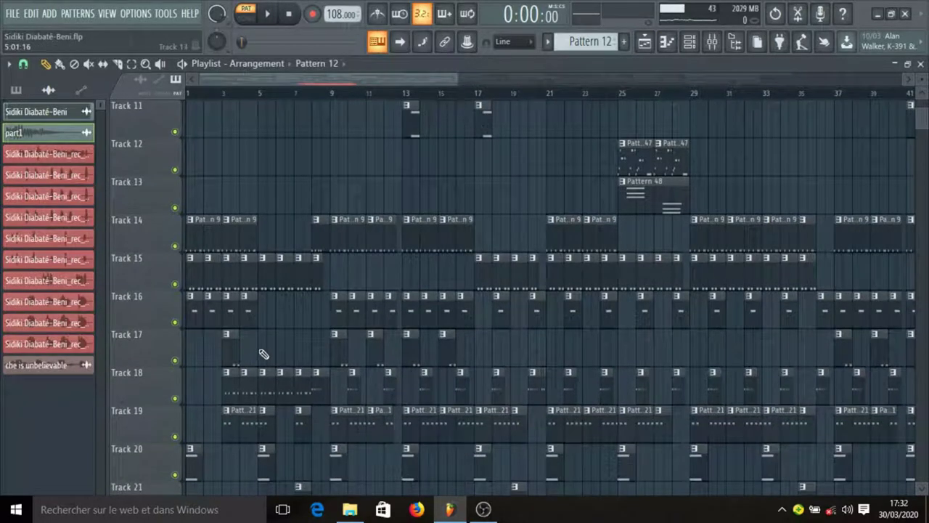
pyautogui.click(690, 42)
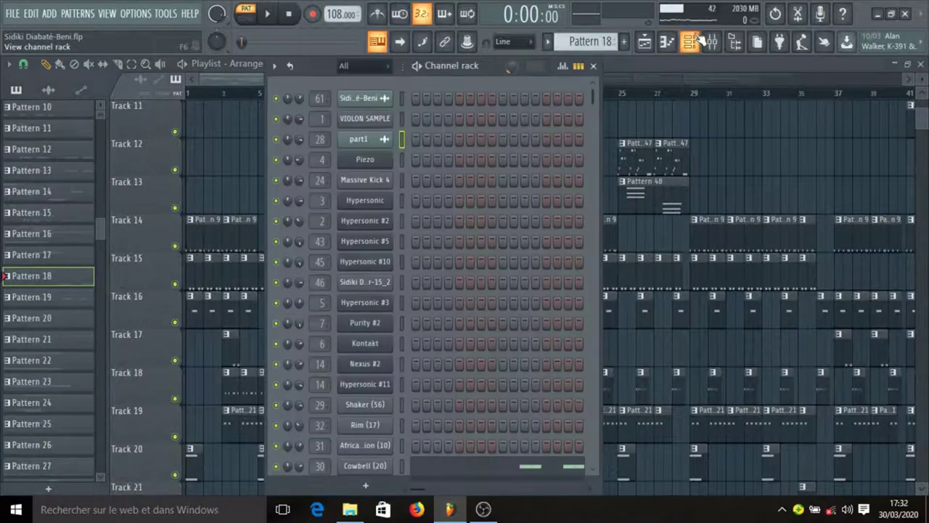
pyautogui.scroll(-4, 436, 318)
# Play Pattern 18's Cowbell (20) notes in the piano roll, stop playback and return to the playlist
pyautogui.click(458, 286)
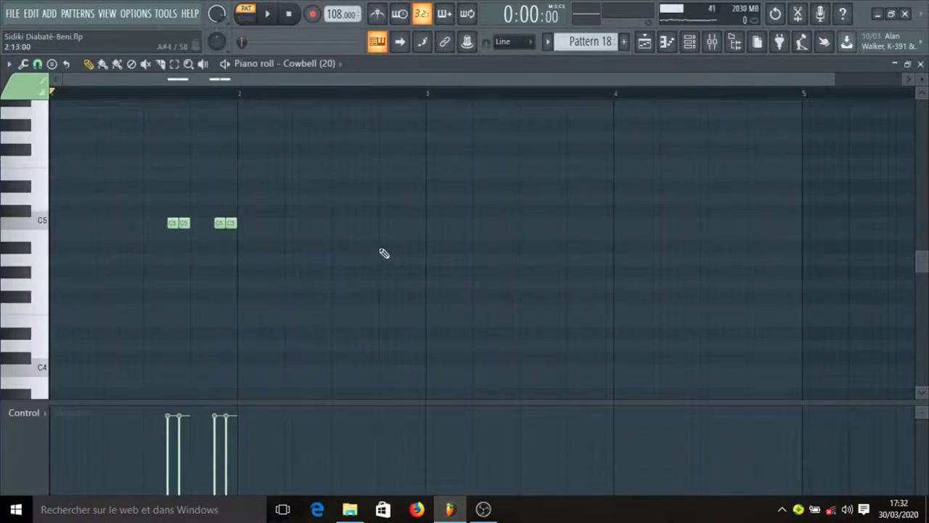
pyautogui.press('space')
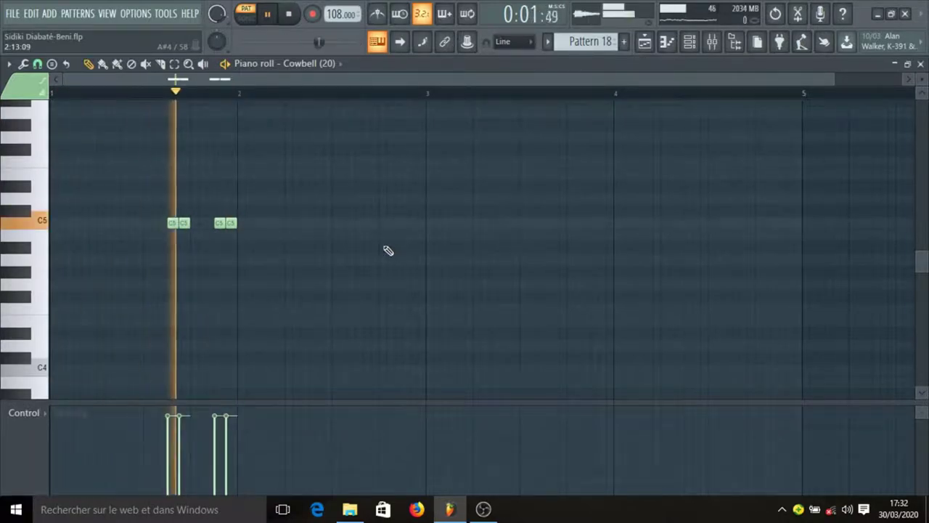
pyautogui.press('space')
pyautogui.click(645, 42)
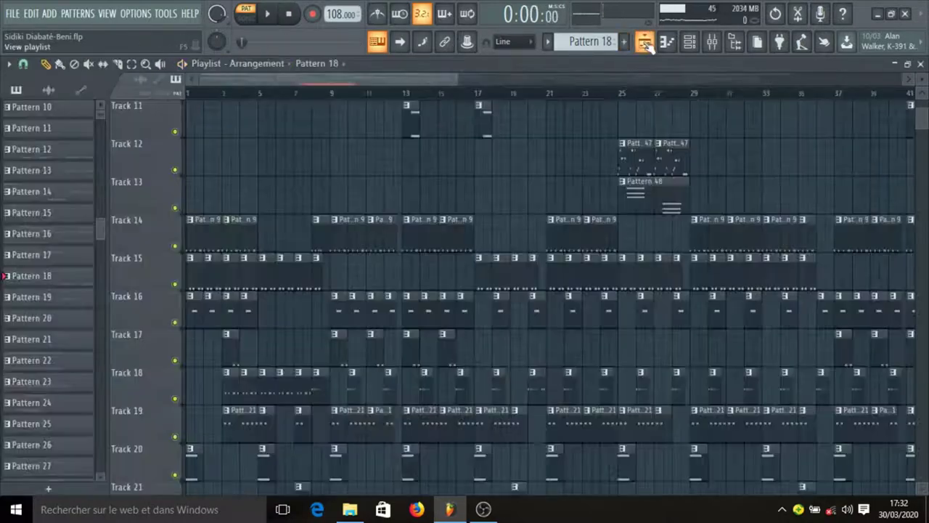
# Select Pattern 19 on Track 18 of the playlist and view its African Percussion (10) channel's sample settings
pyautogui.scroll(-2, 315, 307)
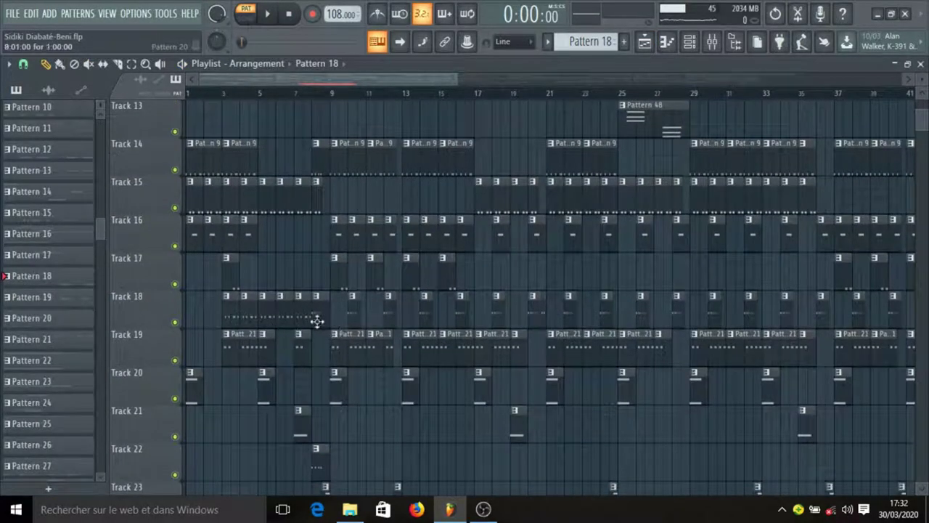
pyautogui.click(317, 320)
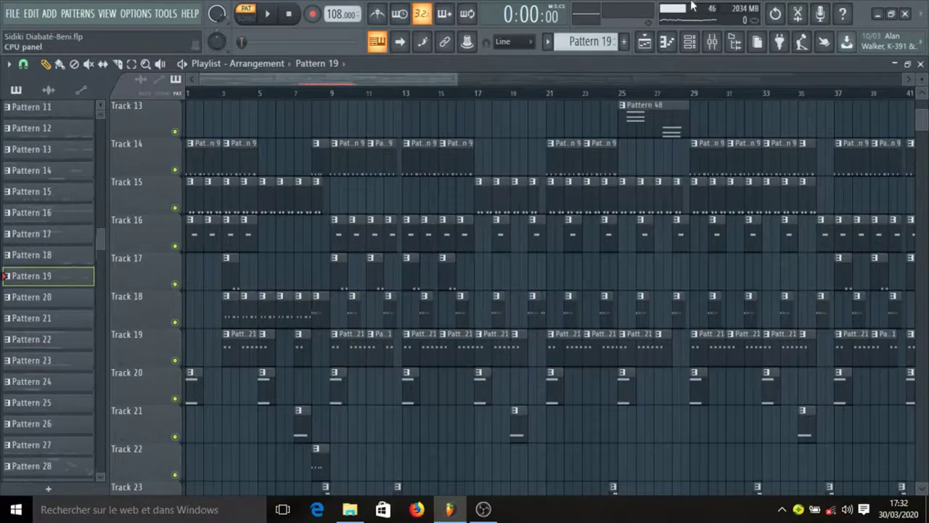
pyautogui.click(693, 46)
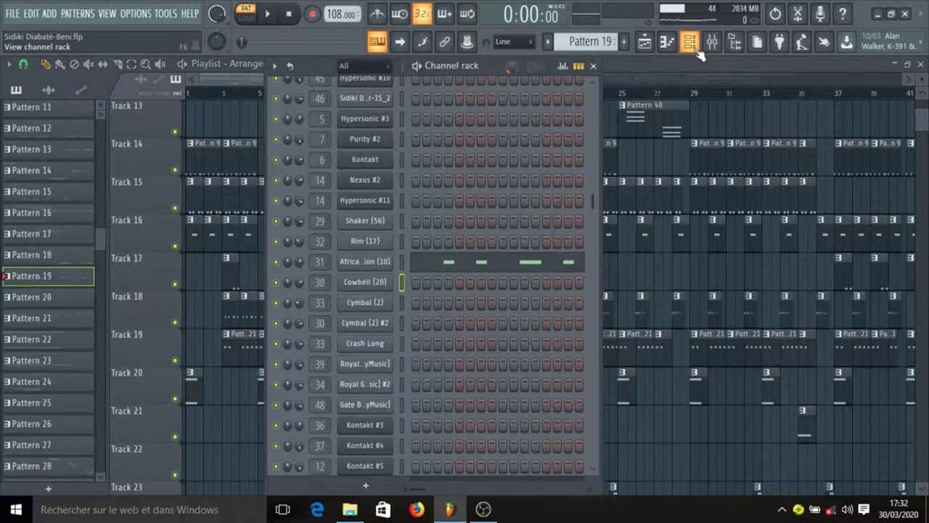
pyautogui.click(382, 264)
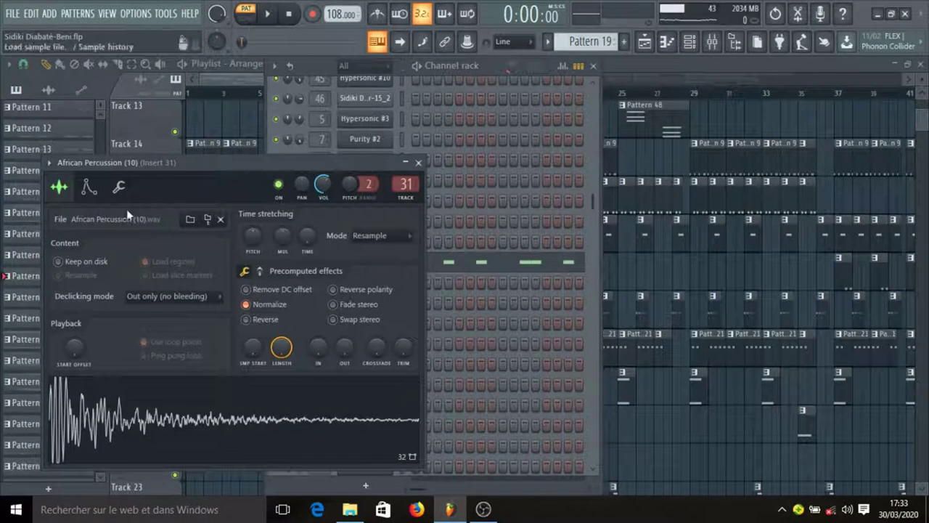
pyautogui.click(418, 162)
# Play Pattern 19's African Percussion (10) notes in the piano roll, stop playback and return to the playlist
pyautogui.click(449, 263)
pyautogui.press('space')
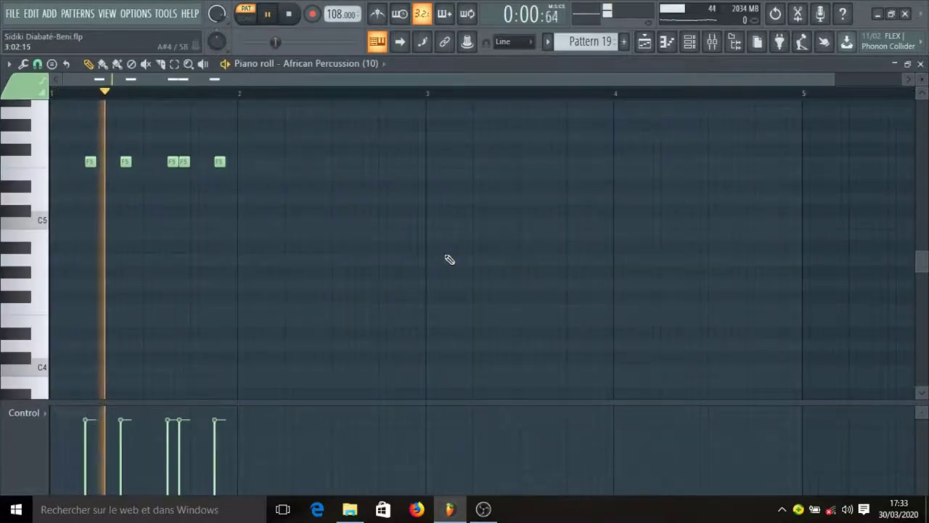
pyautogui.press('space')
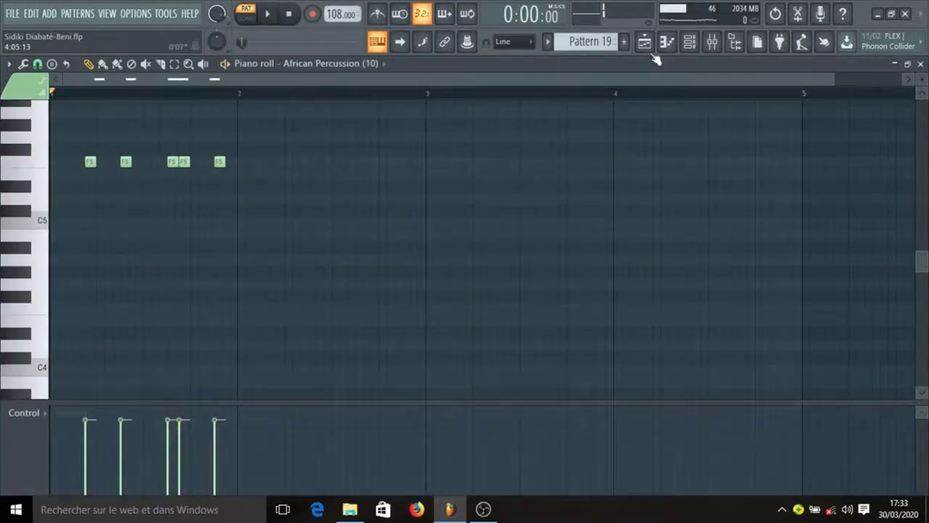
pyautogui.click(648, 46)
# Select Pattern 20 on Track 18 of the playlist and open its African Percussion (10) notes in the piano roll
pyautogui.click(321, 318)
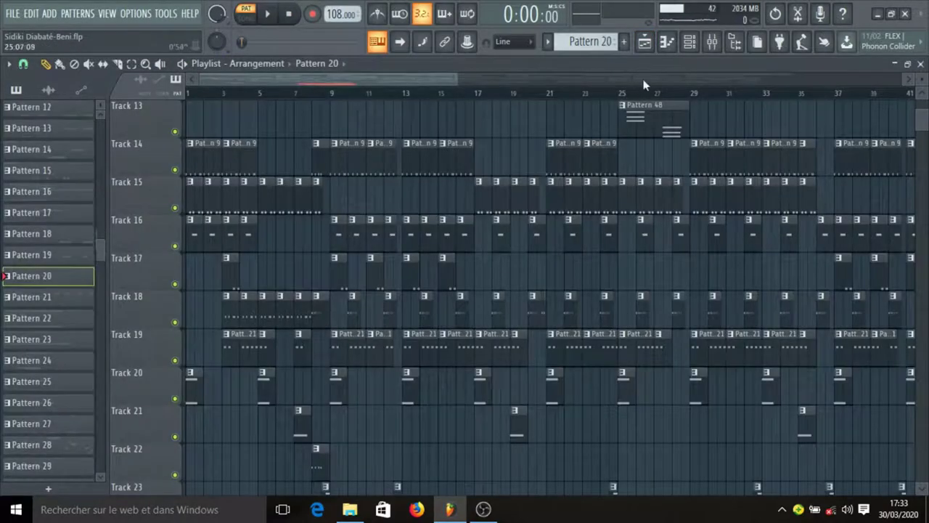
pyautogui.click(690, 47)
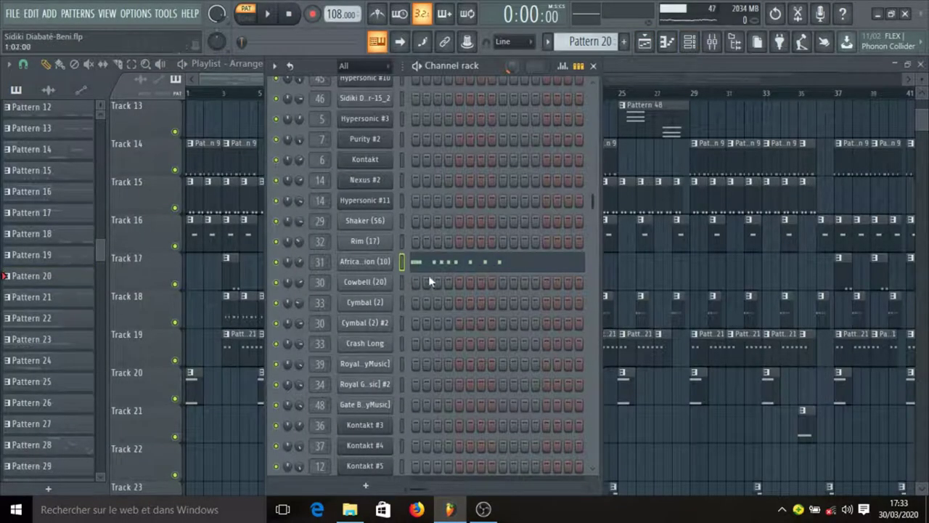
pyautogui.click(431, 268)
# Play Pattern 20's African Percussion (10) notes, stop playback, examine their pitch on the keyboard and return to the playlist
pyautogui.scroll(6, 356, 279)
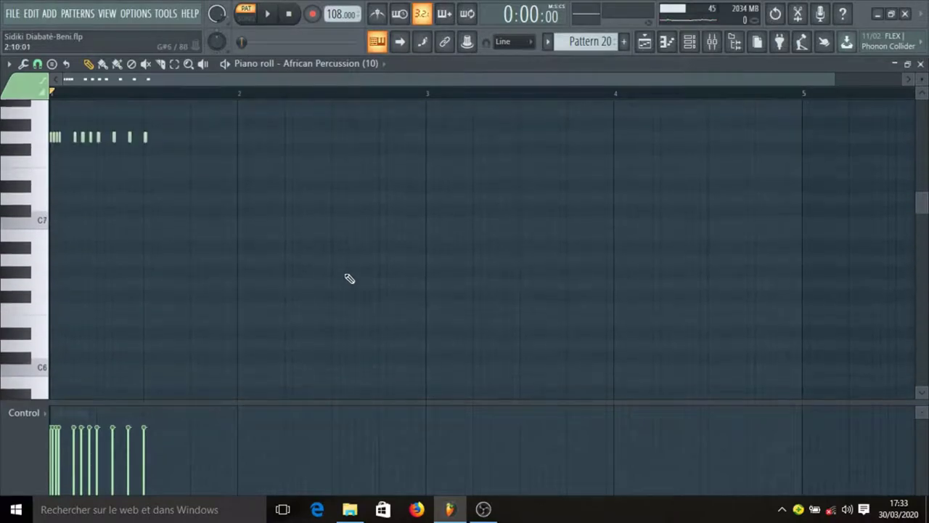
pyautogui.press('space')
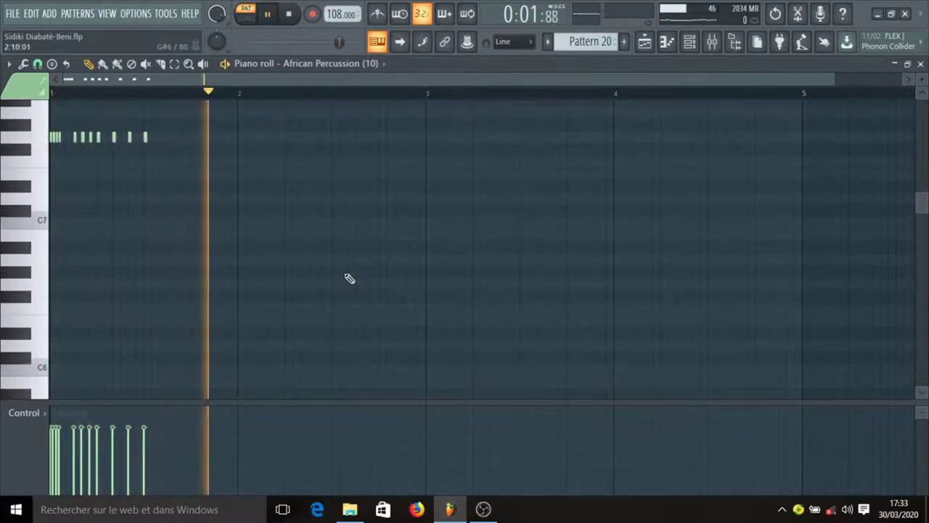
pyautogui.press('space')
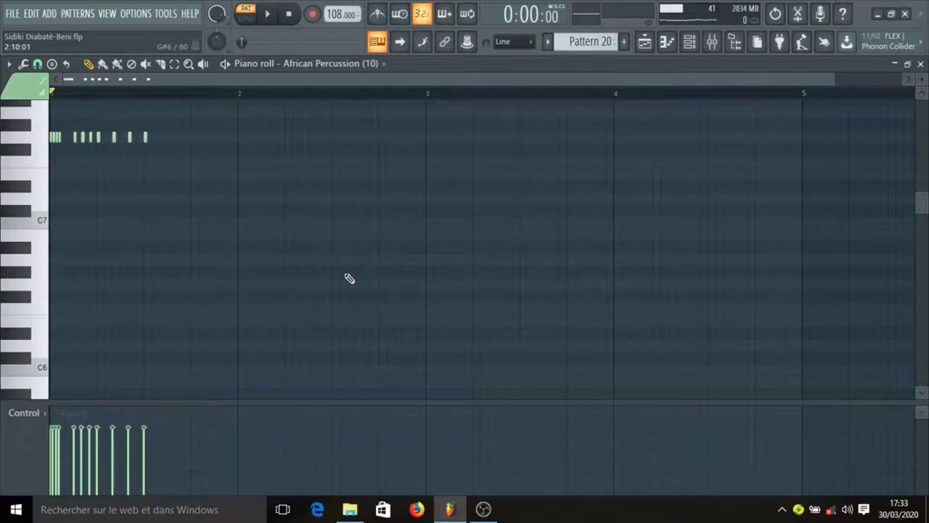
pyautogui.scroll(-4, 261, 334)
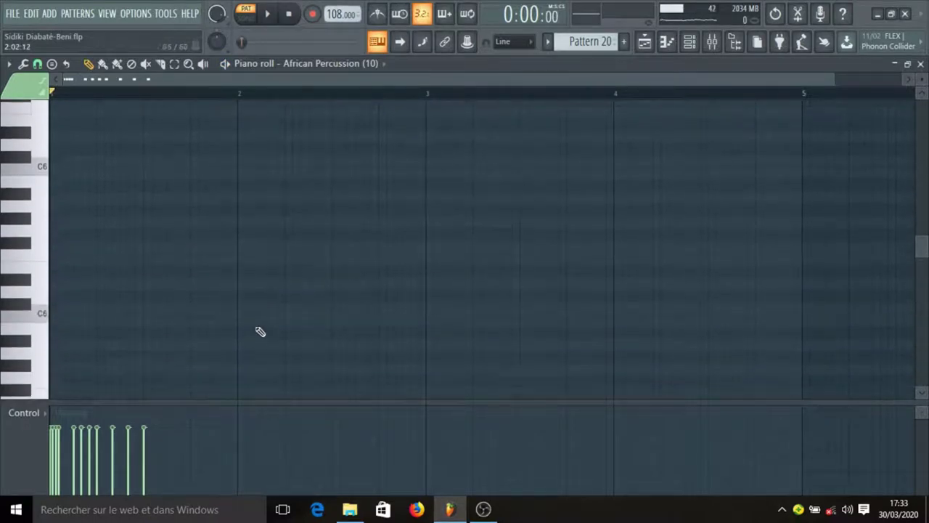
pyautogui.scroll(4, 80, 153)
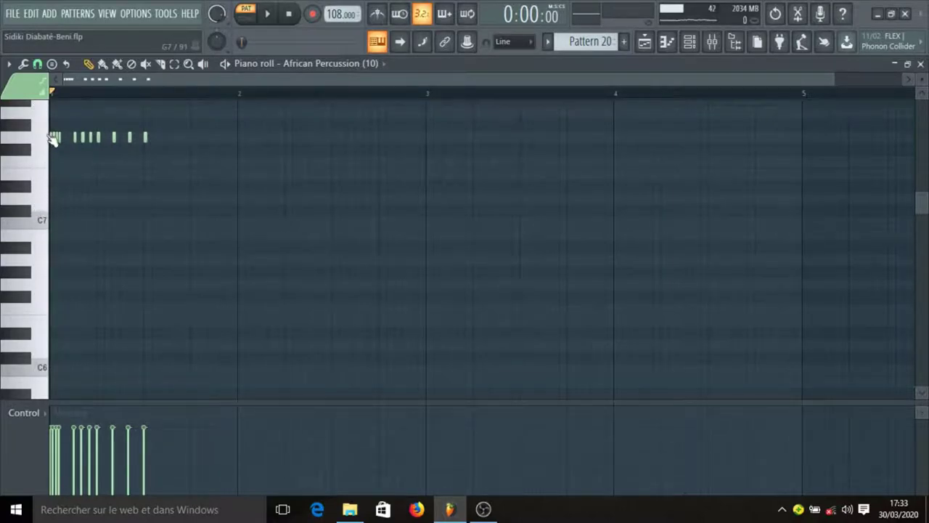
pyautogui.click(644, 43)
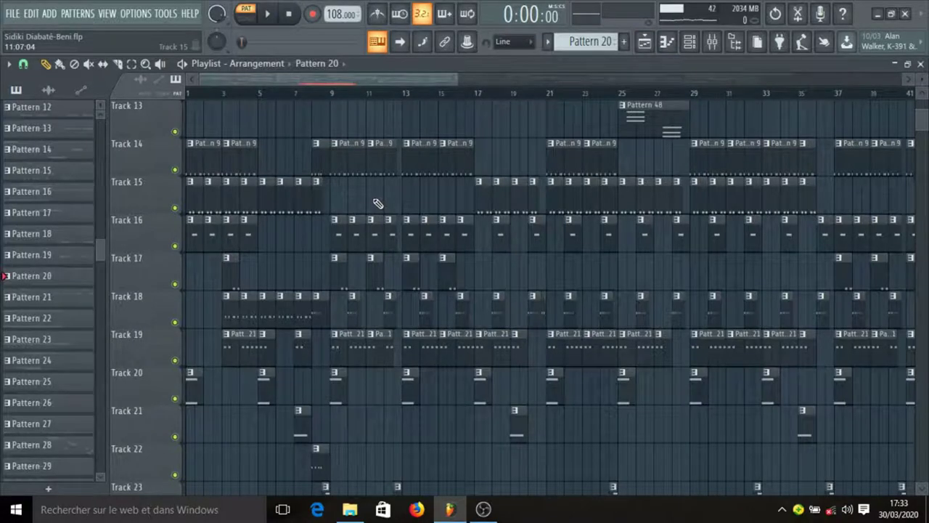
# Select Pattern 21 on Track 19 of the playlist and open its Rim (17) notes in the piano roll
pyautogui.scroll(-2, 283, 270)
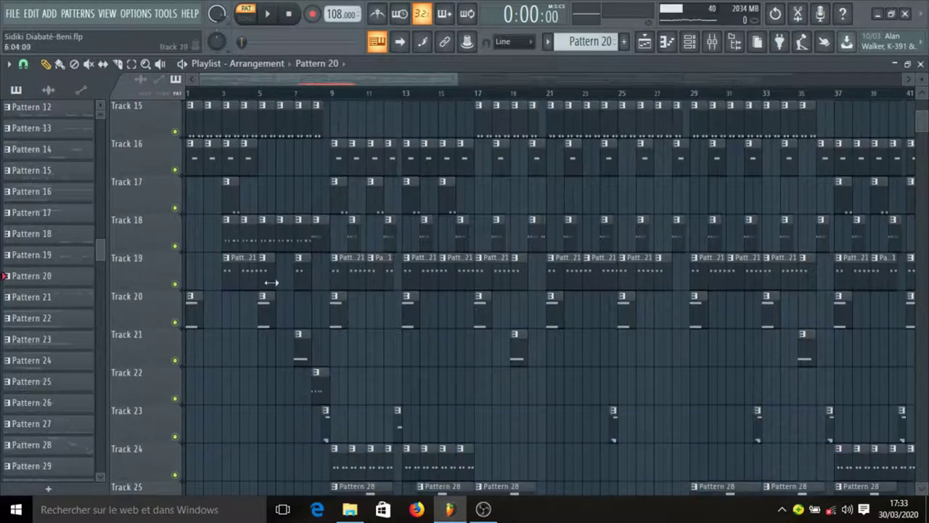
pyautogui.click(249, 274)
pyautogui.click(698, 43)
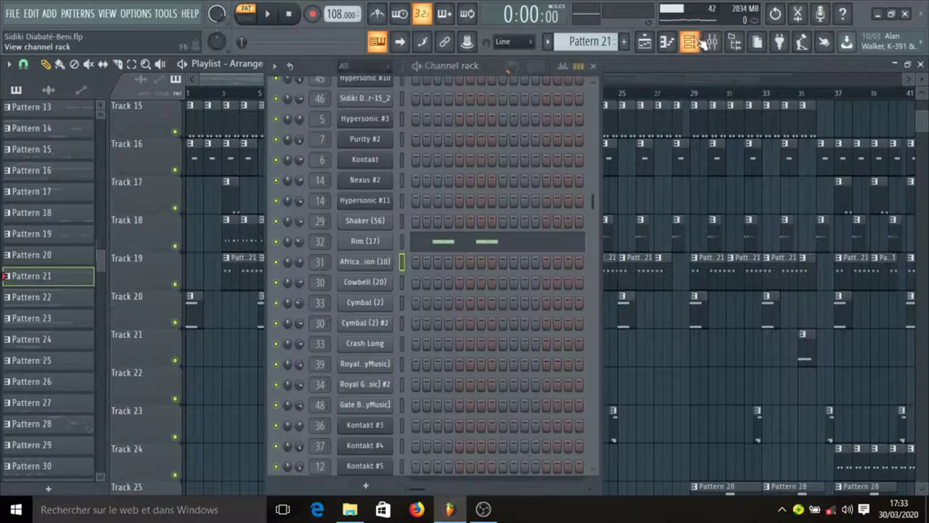
pyautogui.click(451, 247)
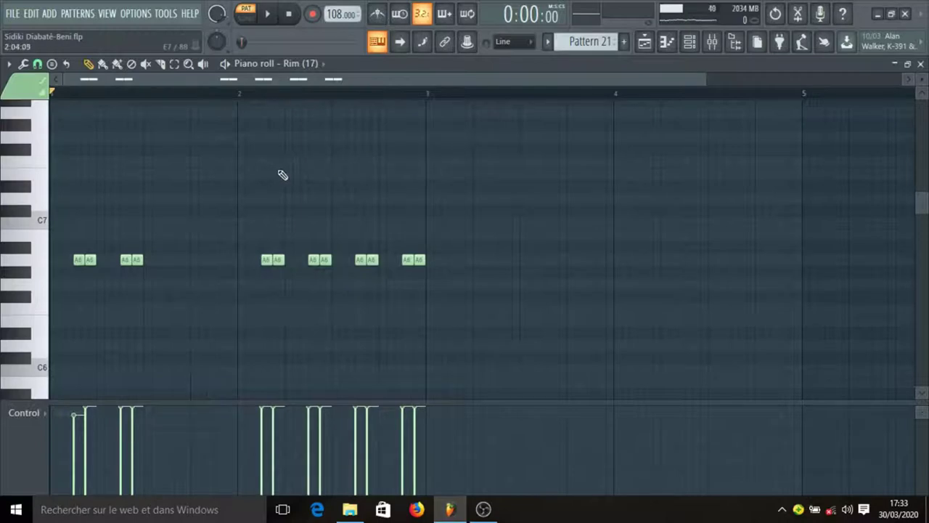
# Play Pattern 21's Rim (17) notes, stop playback and return to the playlist
pyautogui.press('space')
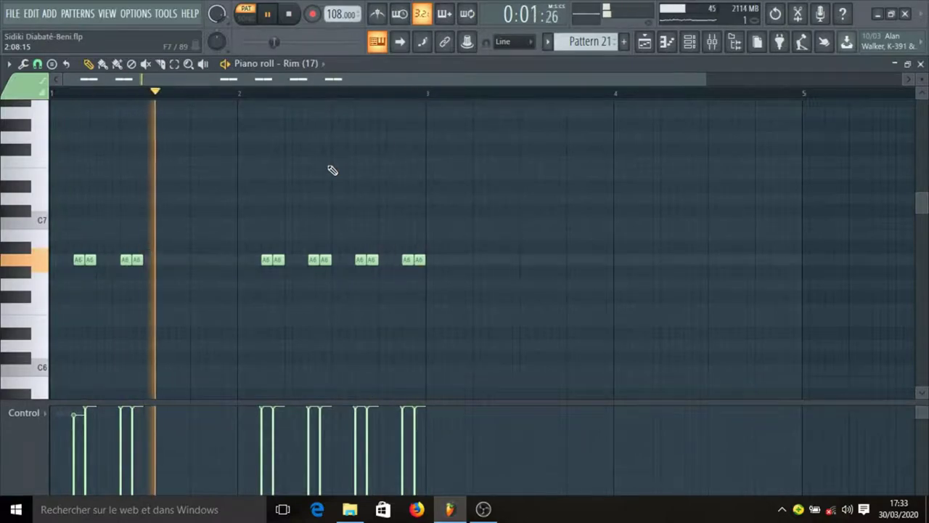
pyautogui.press('space')
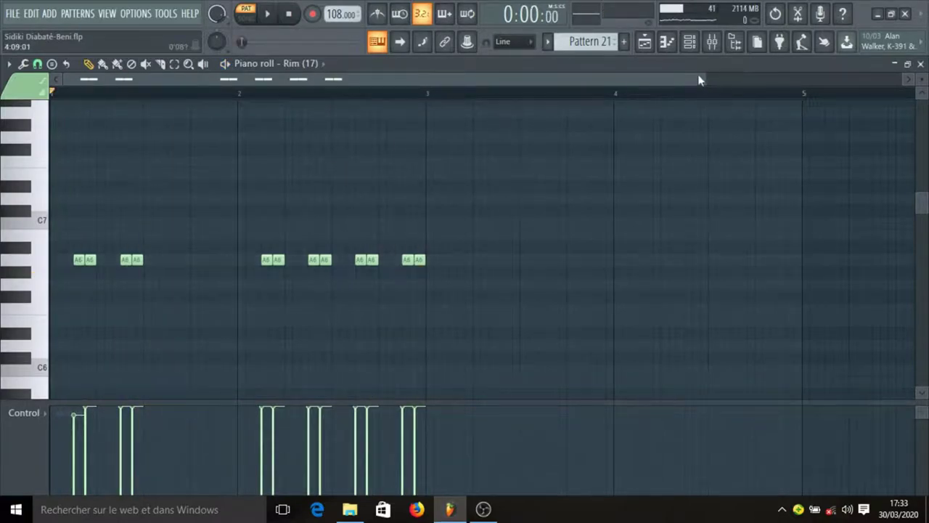
pyautogui.click(645, 41)
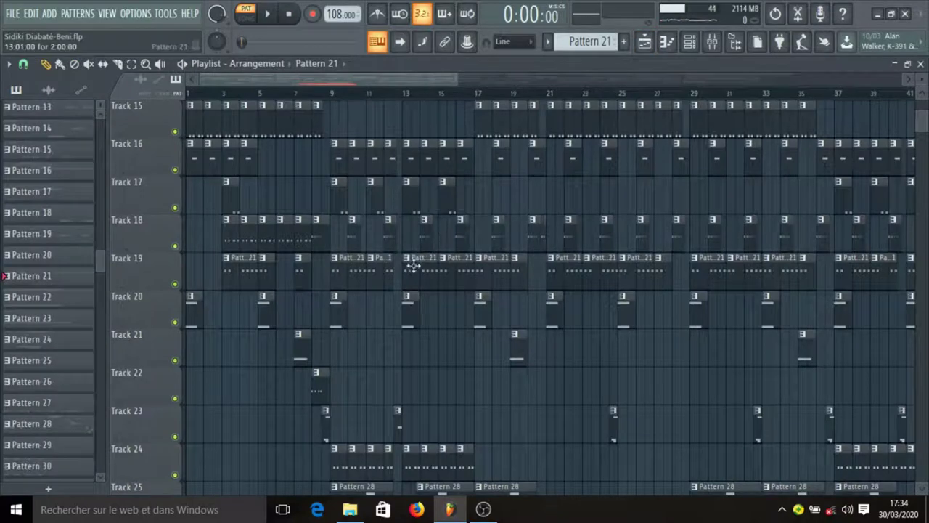
# View the Fruity parametric EQ 2 settings on mixer Insert 32 and close them
pyautogui.click(712, 41)
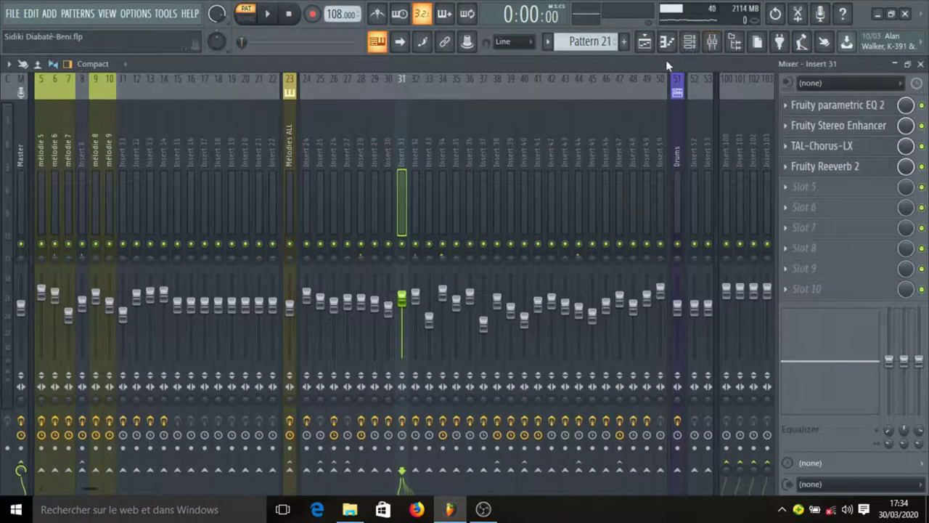
pyautogui.click(418, 171)
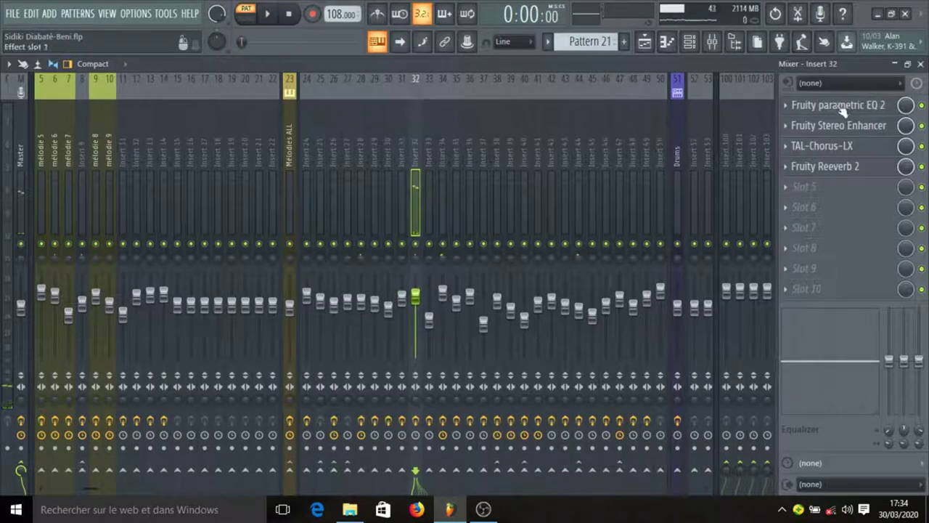
pyautogui.click(840, 106)
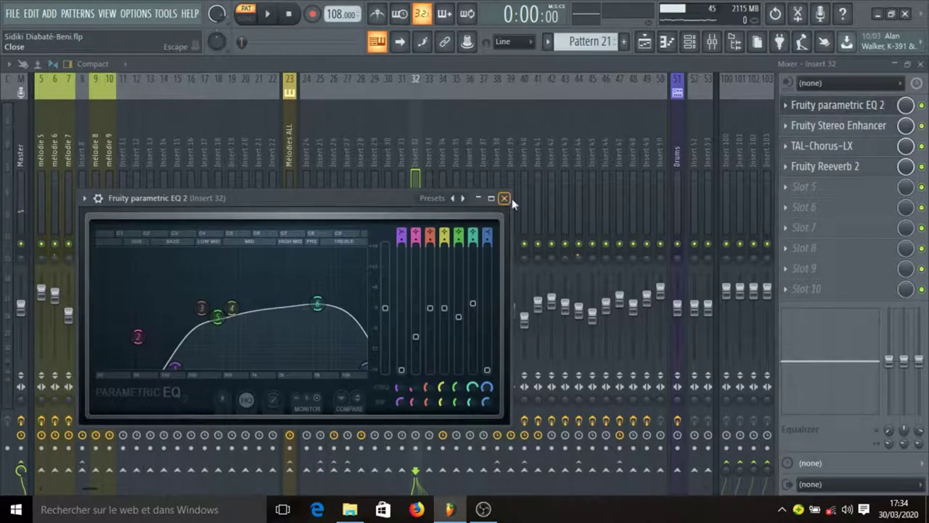
pyautogui.click(503, 199)
# View the Fruity Stereo Enhancer, TAL-Chorus-LX and Fruity Reeverb 2 settings on Insert 32, then return to the playlist
pyautogui.click(862, 132)
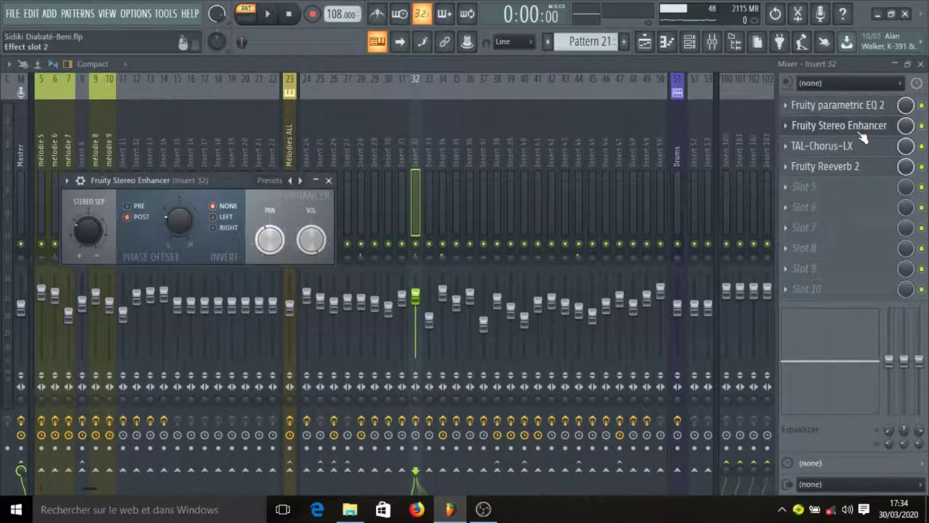
pyautogui.click(862, 138)
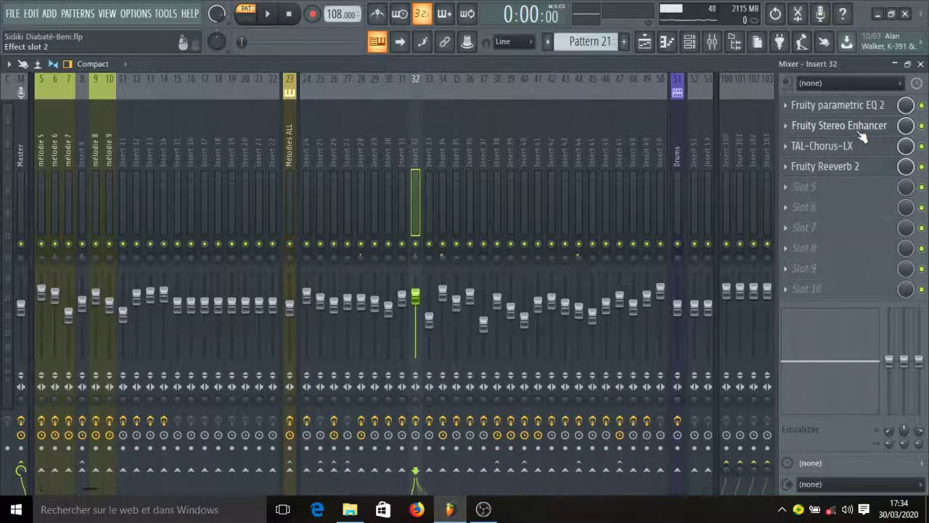
pyautogui.click(850, 150)
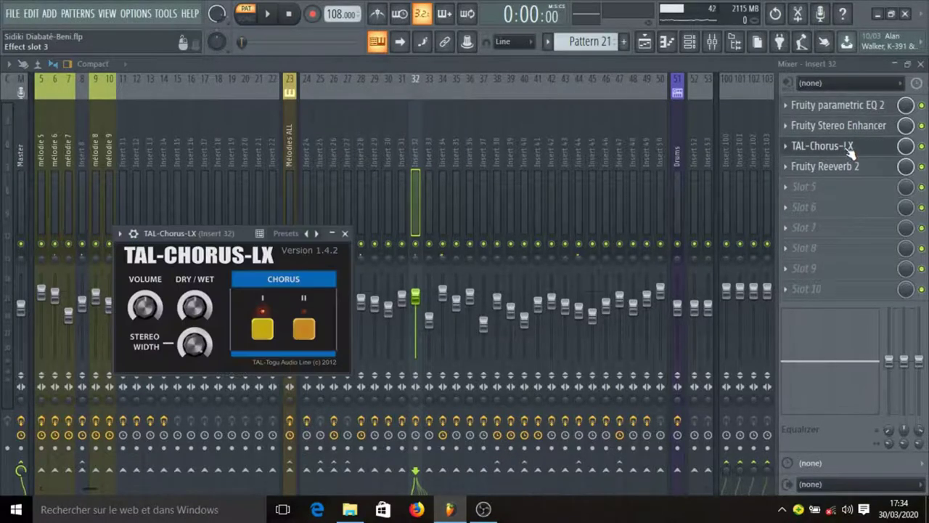
pyautogui.click(851, 150)
pyautogui.click(850, 165)
pyautogui.click(850, 165)
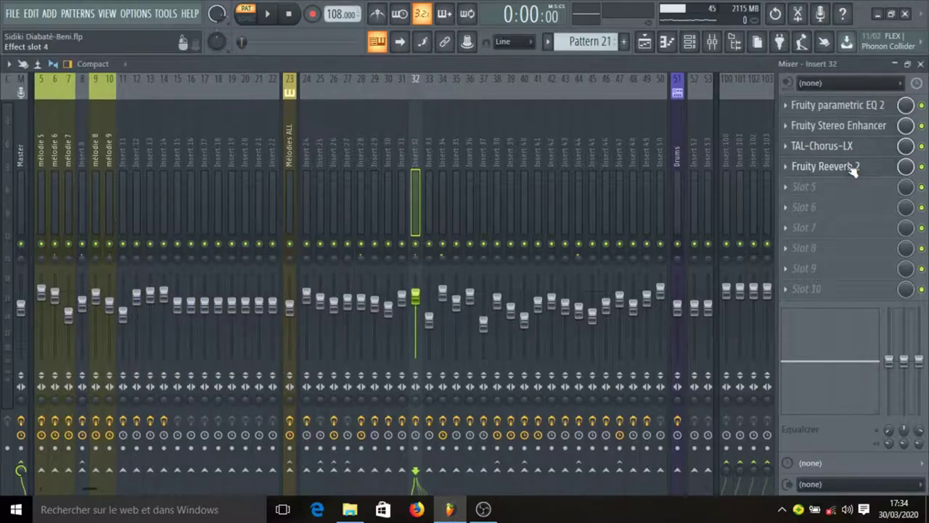
pyautogui.click(645, 48)
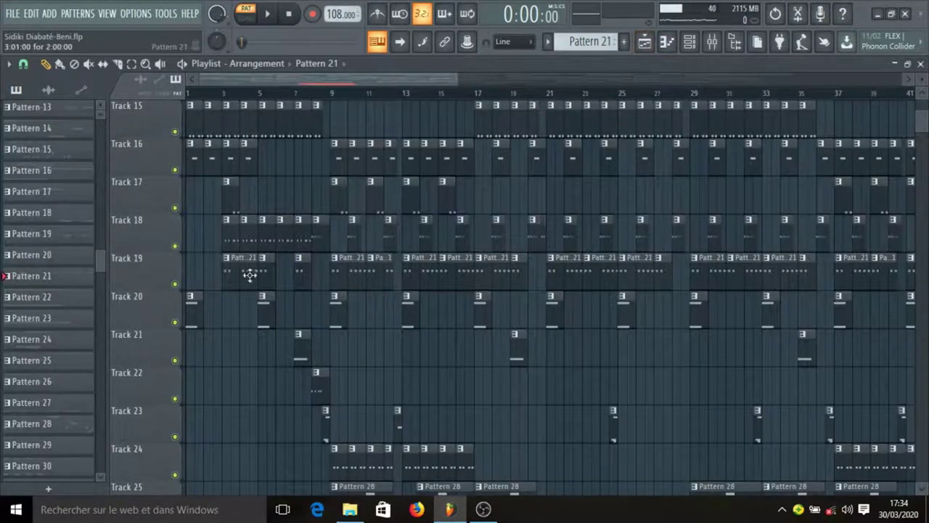
# Select Pattern 22 on Track 20 of the playlist and play its Cymbal (2) channel soloed
pyautogui.click(267, 317)
pyautogui.click(691, 44)
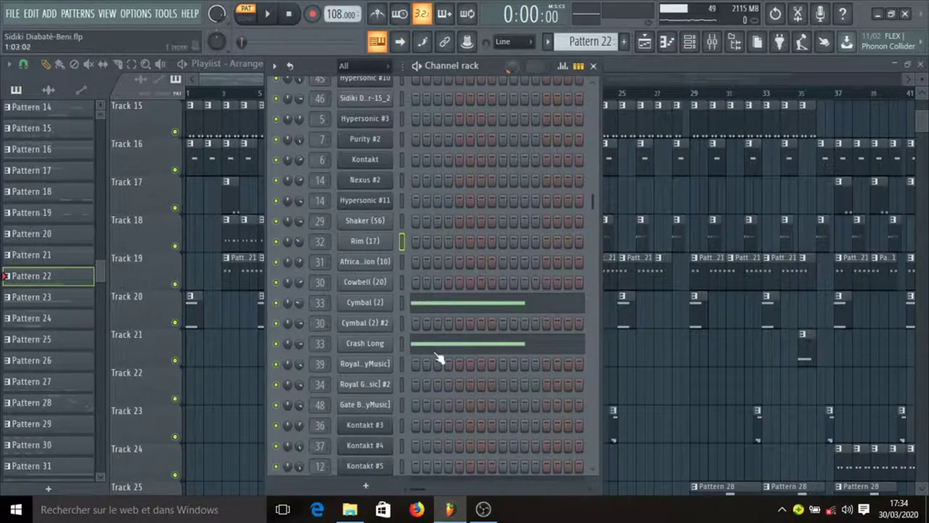
pyautogui.rightClick(280, 305)
pyautogui.click(298, 283)
pyautogui.press('space')
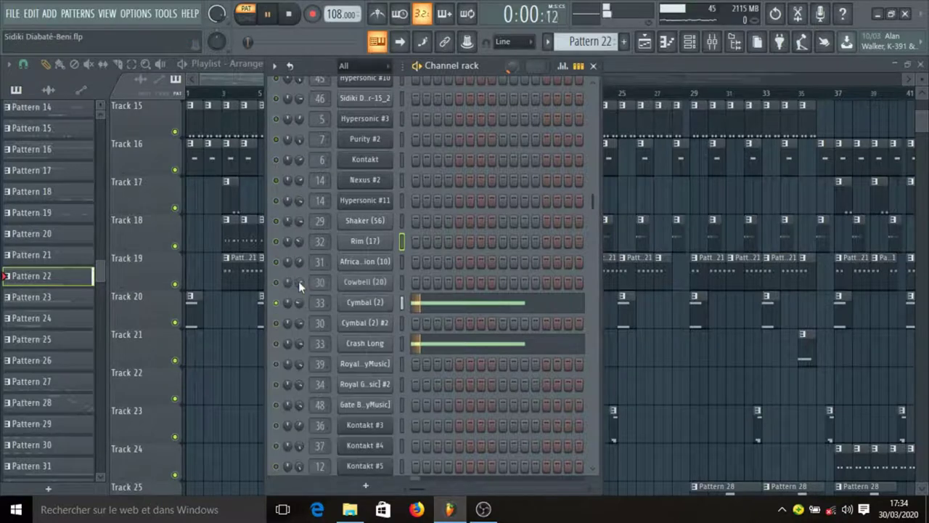
pyautogui.press('space')
# Solo the Crash Long channel of Pattern 22, play it and turn the solo off again
pyautogui.rightClick(279, 344)
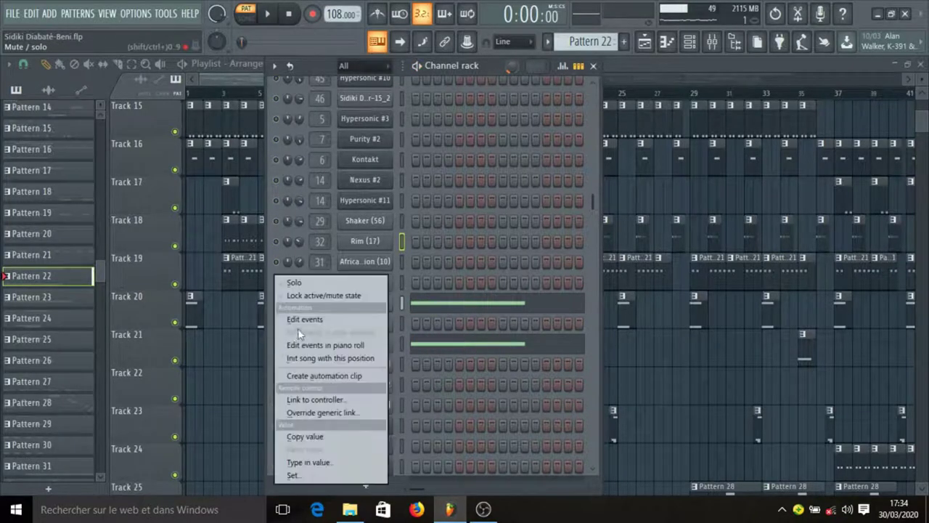
pyautogui.click(312, 284)
pyautogui.press('space')
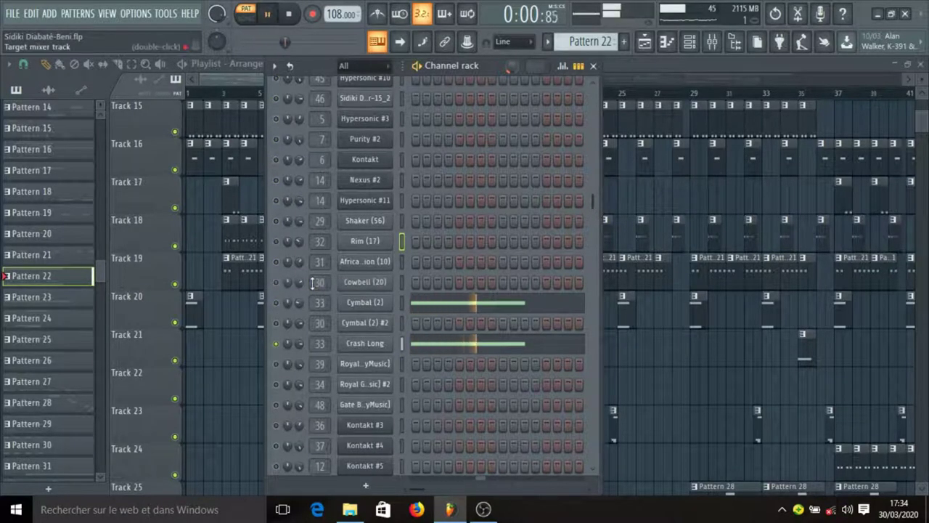
pyautogui.rightClick(279, 345)
pyautogui.click(314, 276)
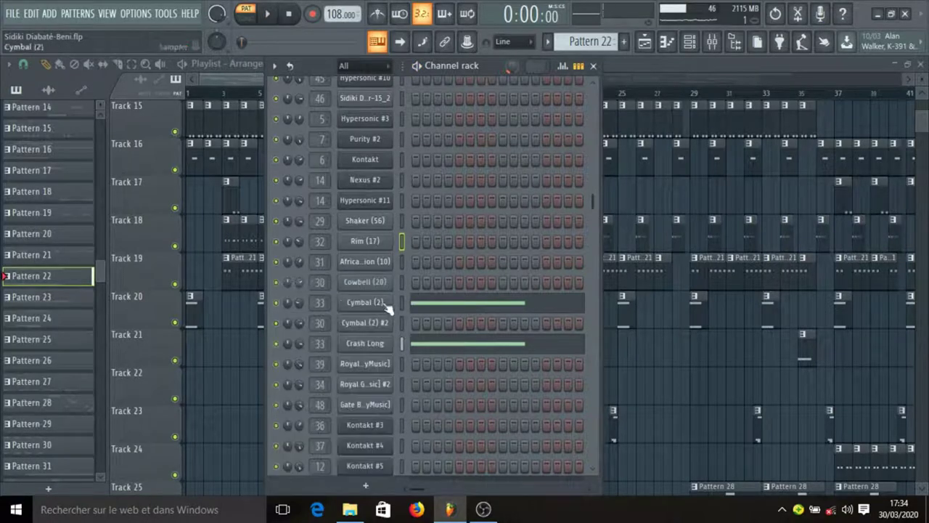
# Play Pattern 22's Cymbal (2) and Crash Long channels together, stop playback and return to the playlist's lower tracks
pyautogui.press('space')
pyautogui.press('space')
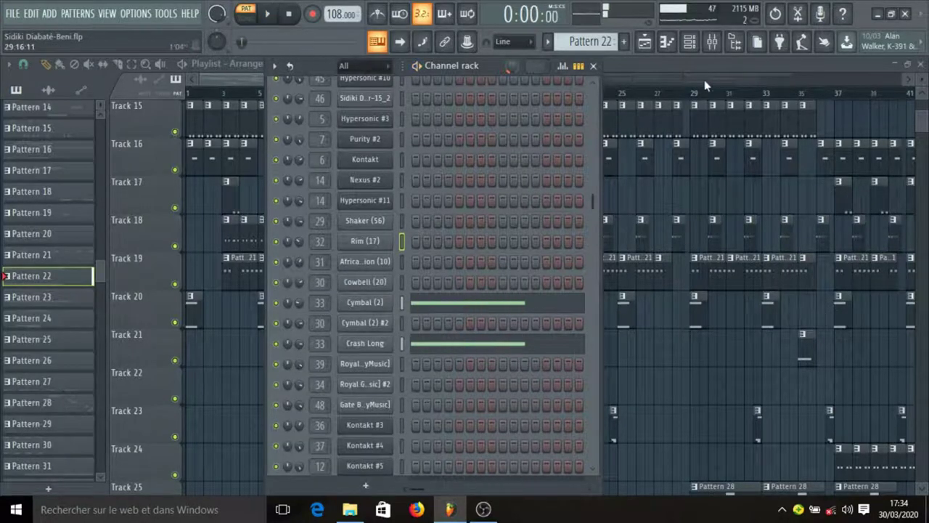
pyautogui.press('F6')
pyautogui.scroll(-2, 382, 308)
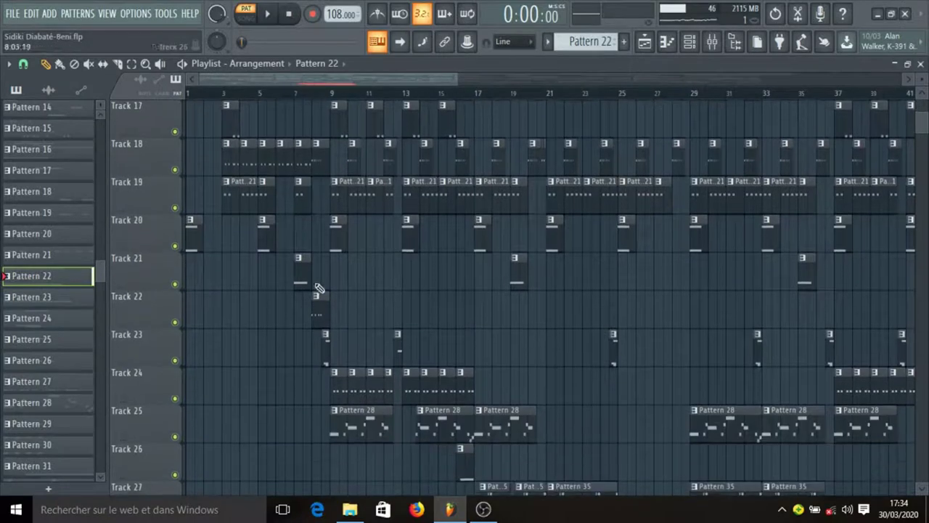
# View the Royal Guard Clp #2 sampler settings in Pattern 23, play the pattern, stop it and return to the playlist
pyautogui.click(690, 41)
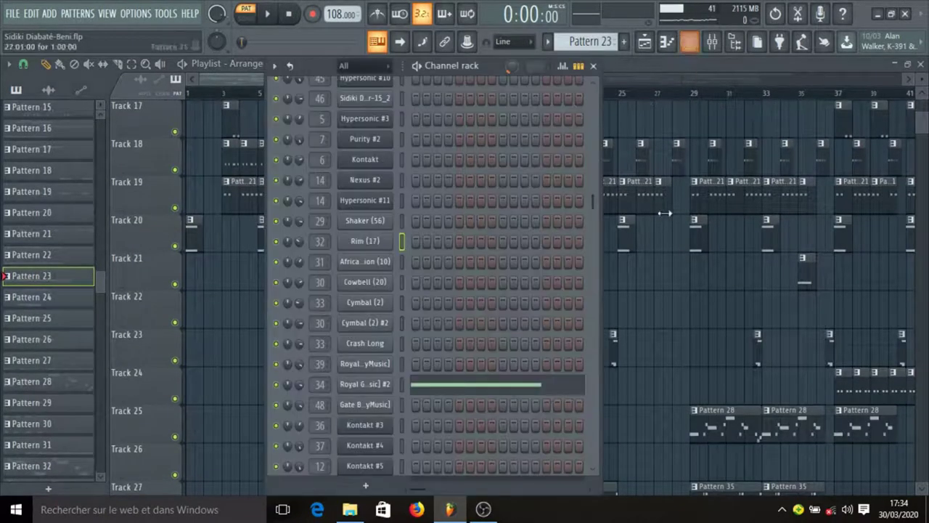
pyautogui.click(362, 388)
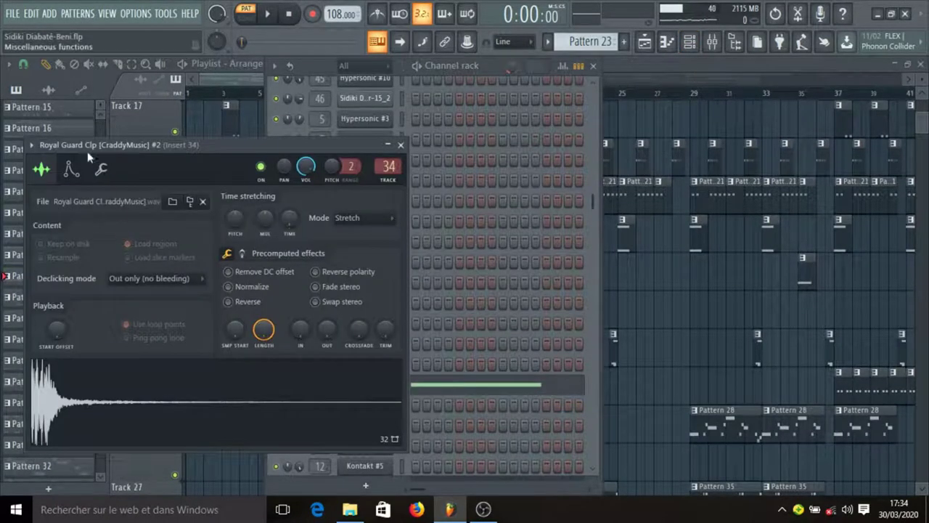
pyautogui.click(400, 145)
pyautogui.press('space')
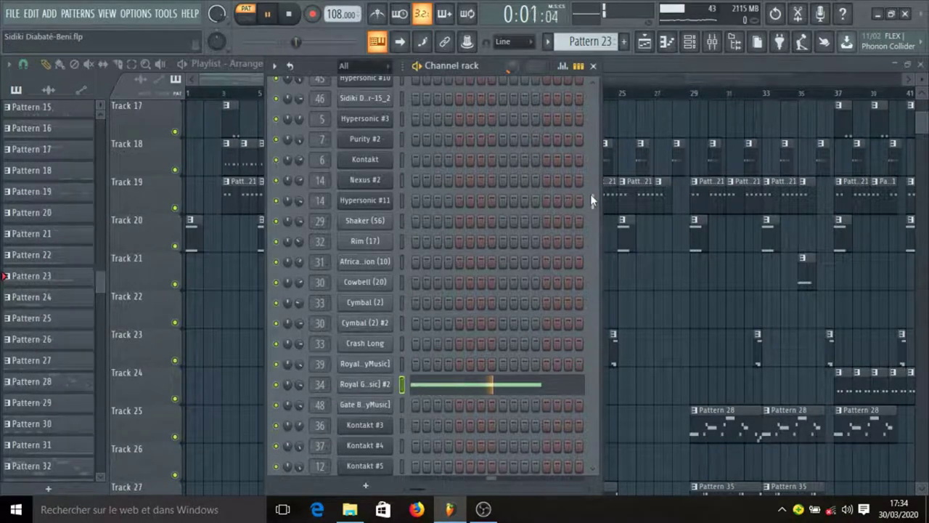
pyautogui.press('space')
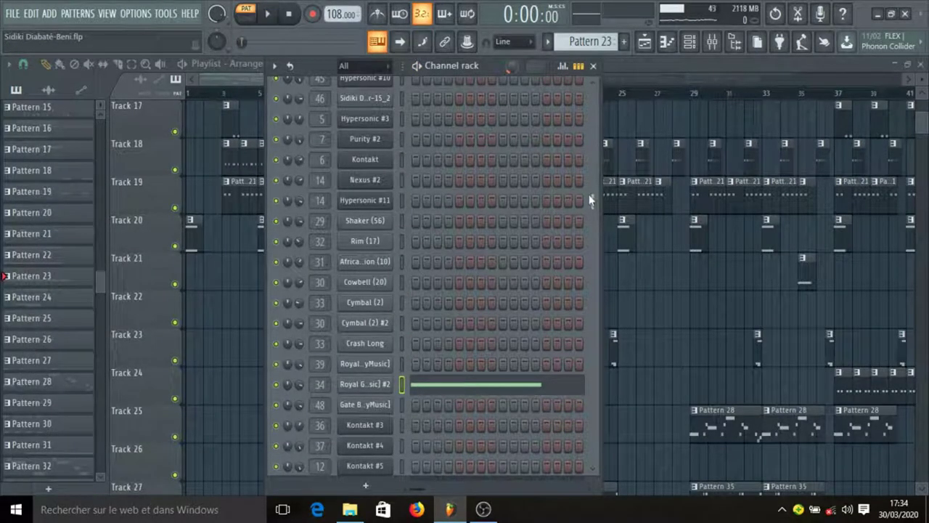
pyautogui.click(724, 60)
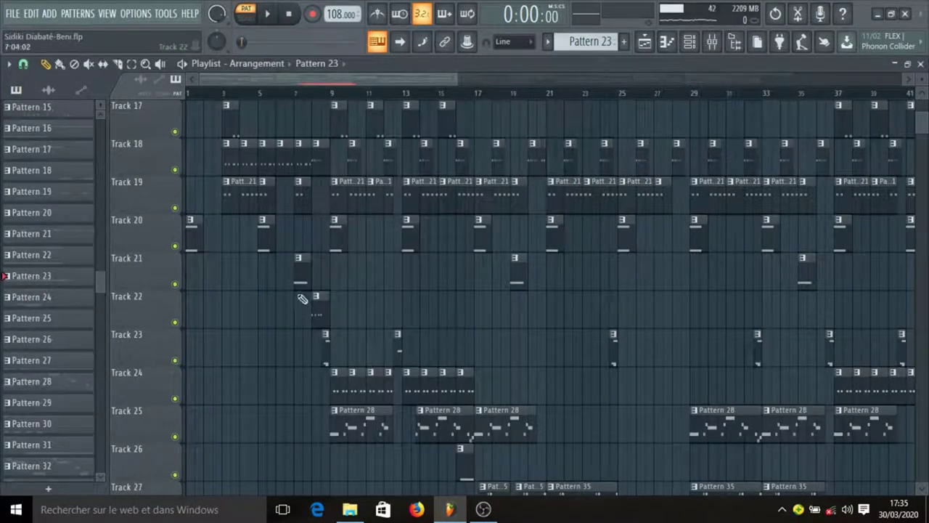
# Select Pattern 26 on Track 22 and view the instrument loaded in its Hypersonic #4 channel
pyautogui.doubleClick(608, 330)
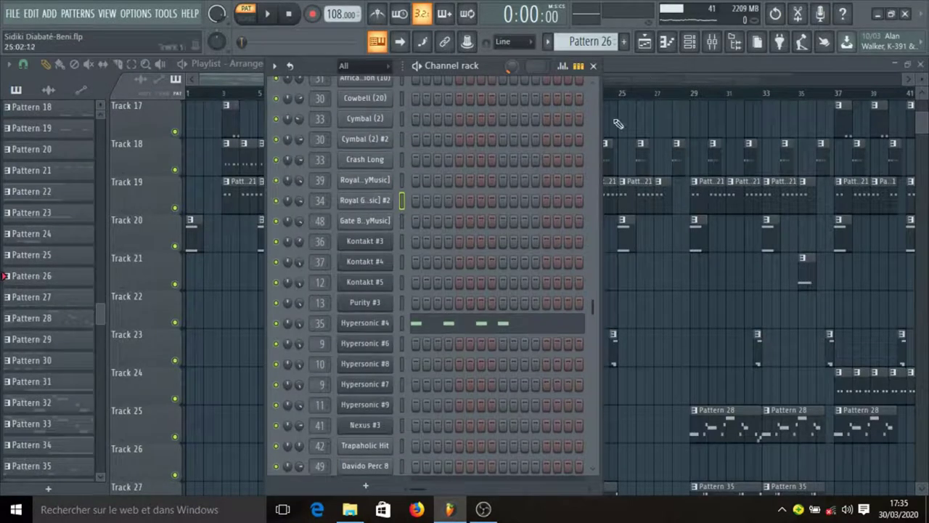
pyautogui.click(472, 324)
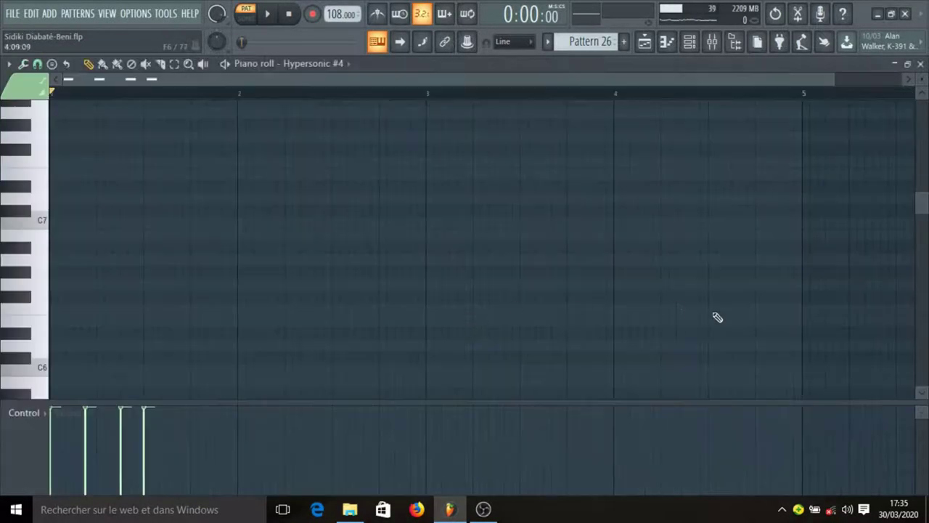
pyautogui.click(690, 42)
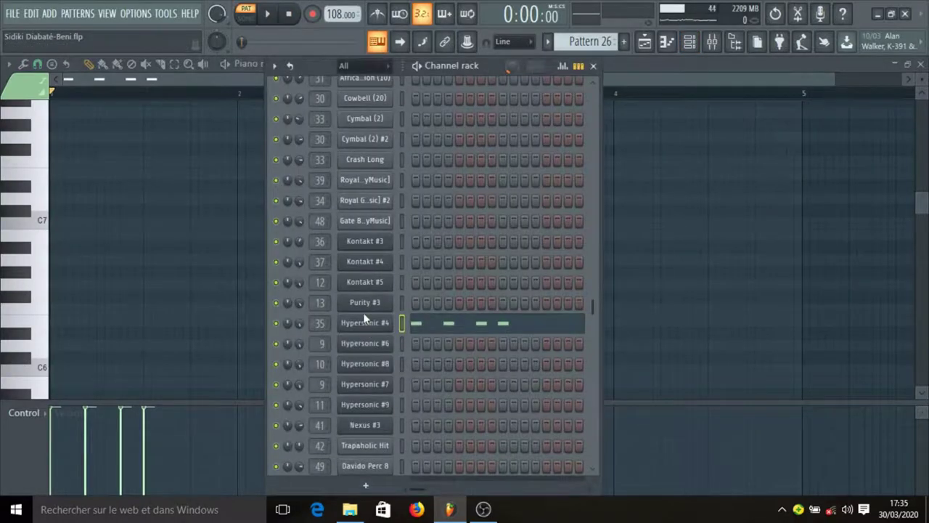
pyautogui.click(364, 318)
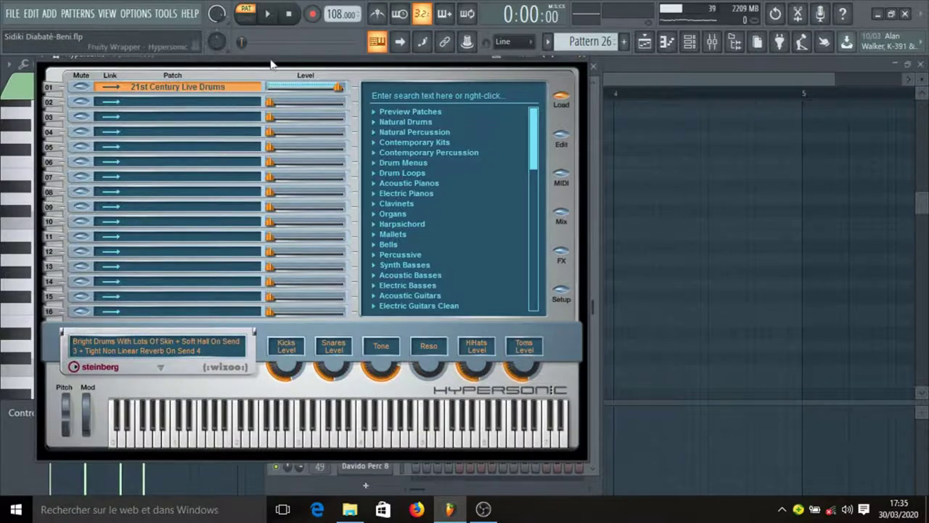
pyautogui.click(582, 57)
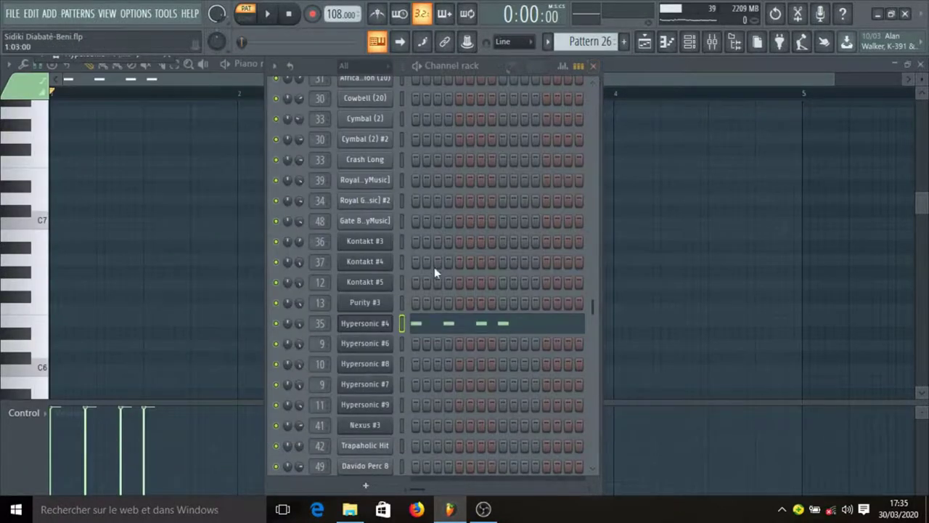
# Show Hypersonic #4's notes of Pattern 26 in the piano roll, play them and stop playback
pyautogui.scroll(2, 457, 325)
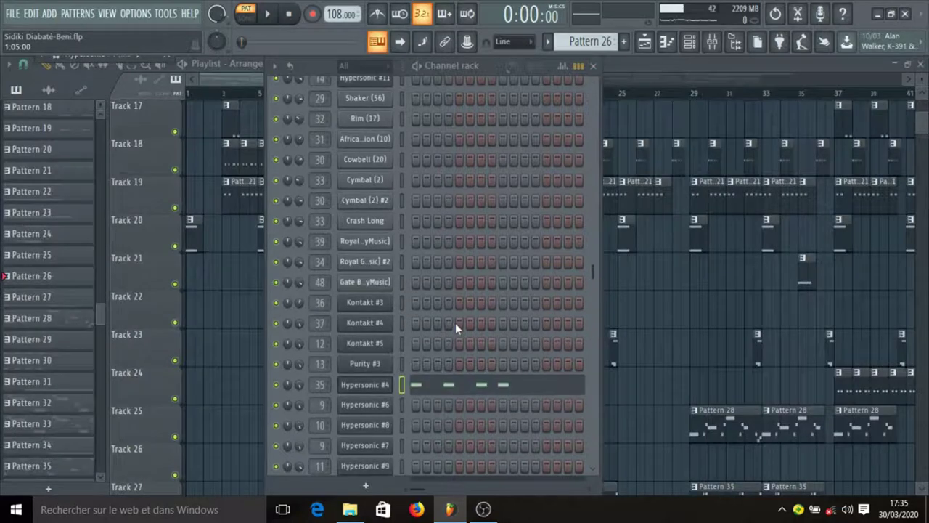
pyautogui.click(453, 388)
pyautogui.scroll(1, 422, 320)
pyautogui.scroll(-8, 422, 319)
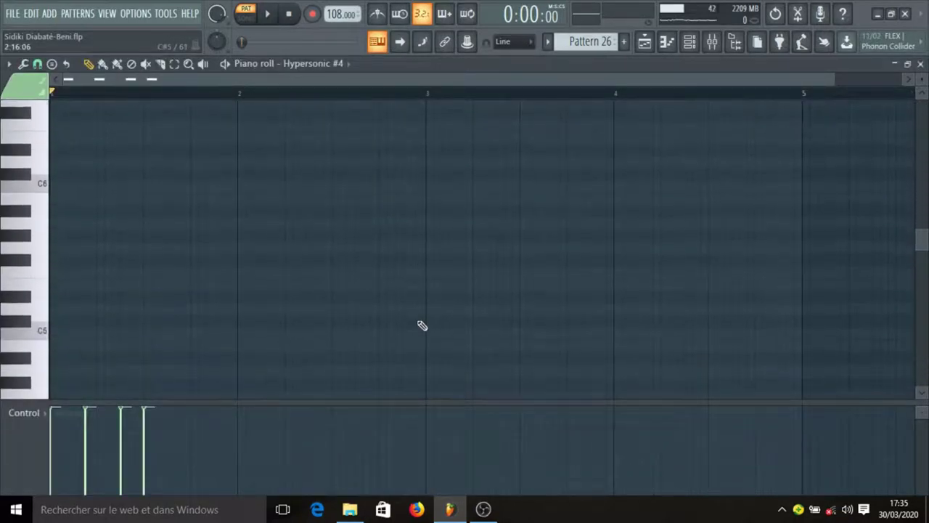
pyautogui.scroll(1, 423, 326)
pyautogui.press('space')
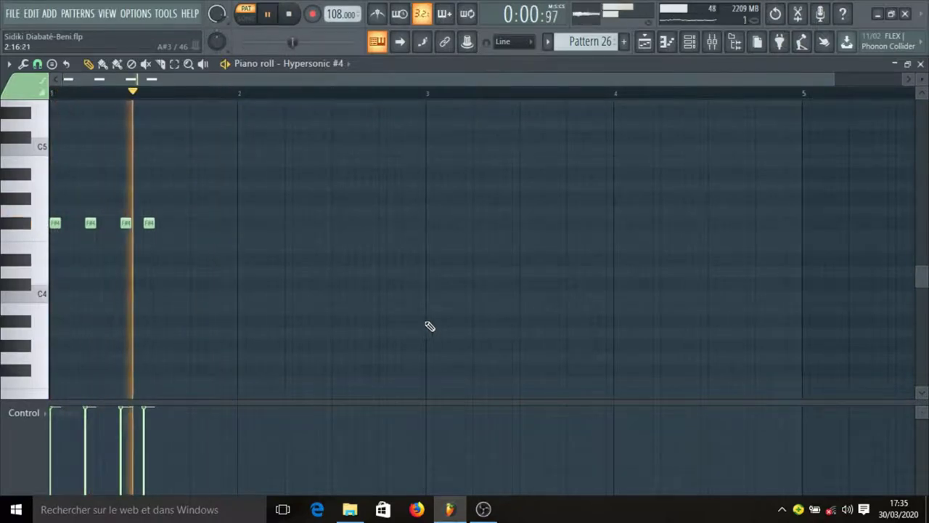
pyautogui.press('space')
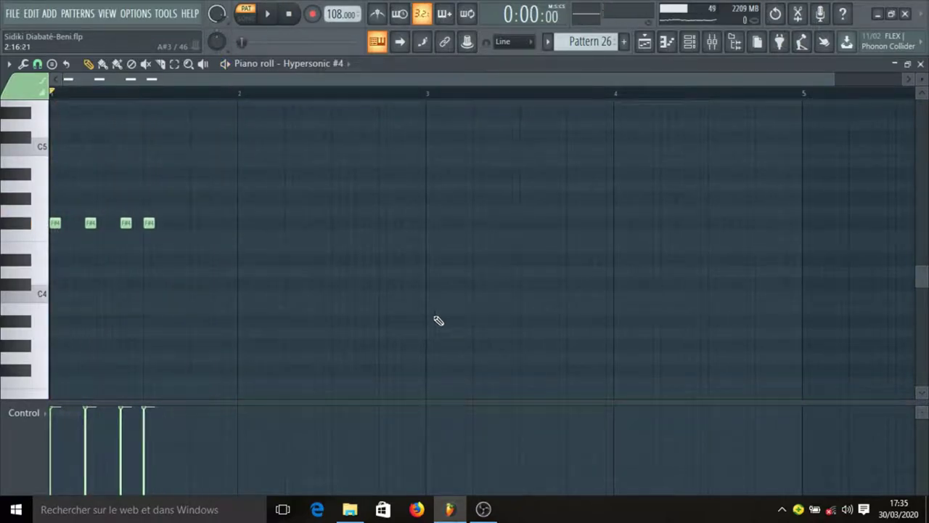
# View the Hypersonic #4 patch once more, close it and return to the playlist
pyautogui.click(690, 43)
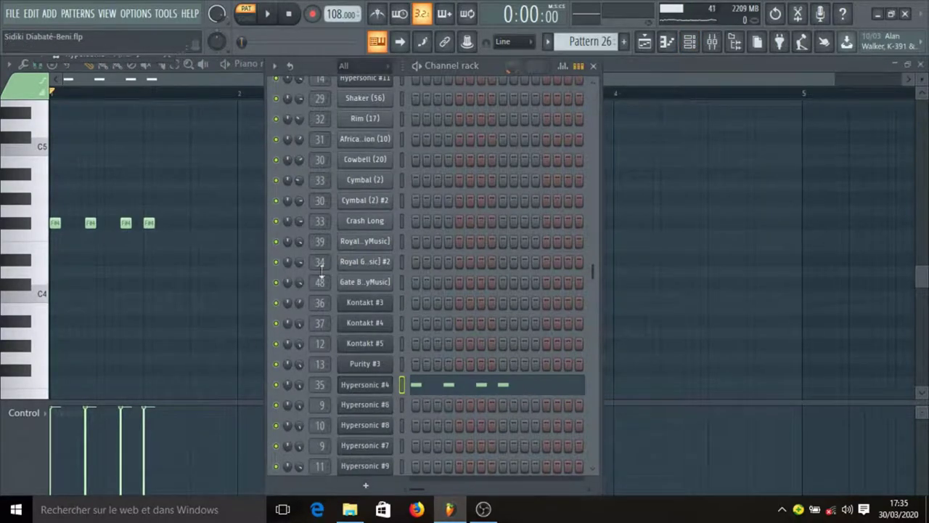
pyautogui.click(365, 384)
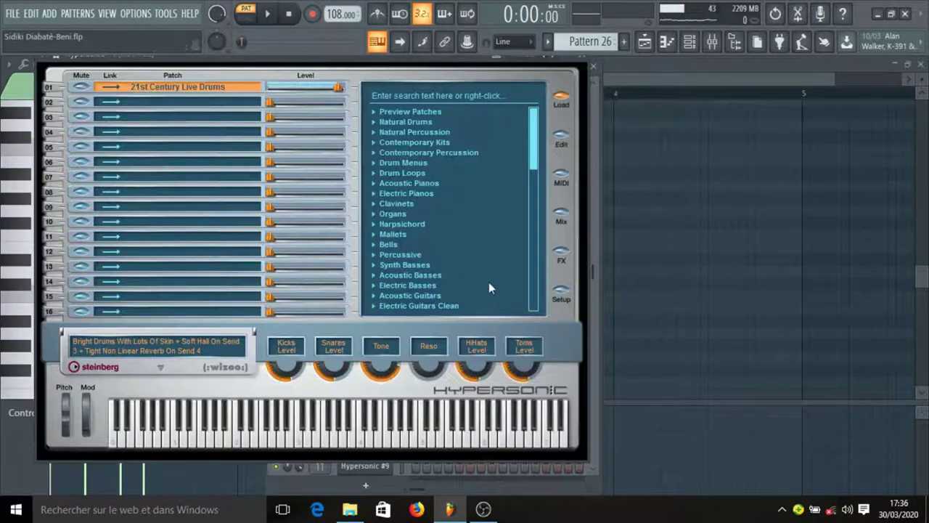
pyautogui.click(583, 64)
pyautogui.click(645, 42)
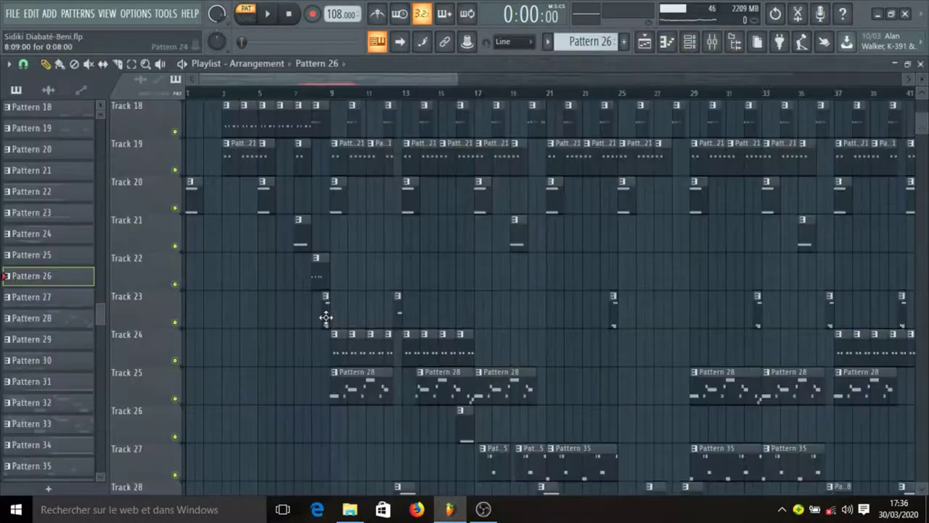
# Select Pattern 24 on Track 23, solo its Kontakt #3 channel and view the instrument loaded in it
pyautogui.click(325, 317)
pyautogui.click(695, 43)
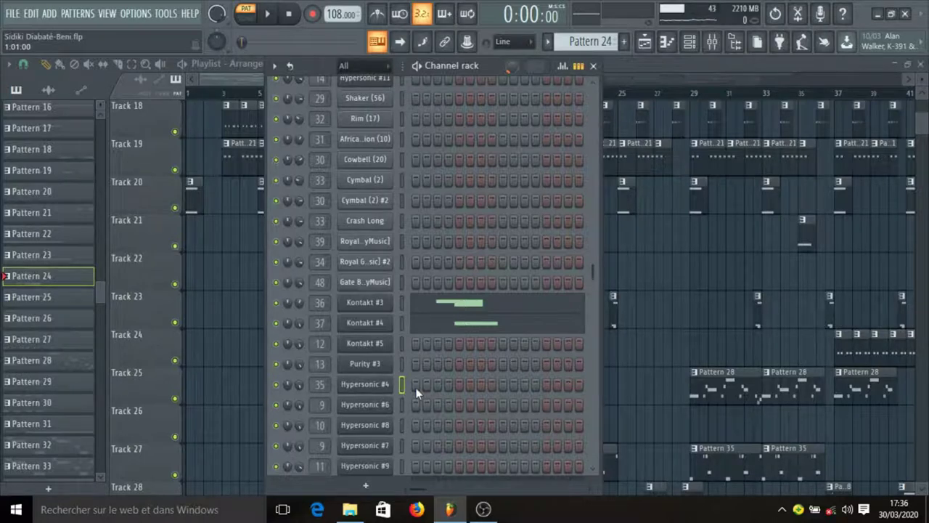
pyautogui.rightClick(271, 304)
pyautogui.click(352, 287)
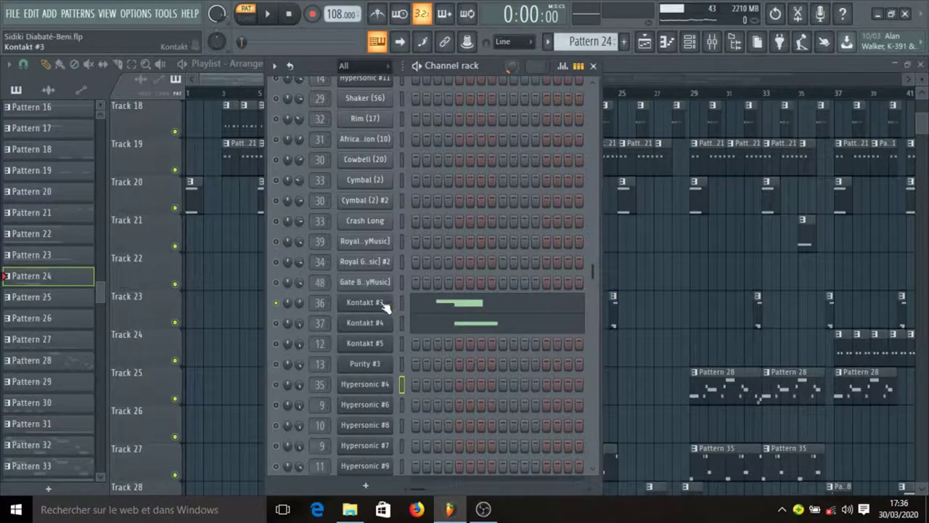
pyautogui.click(383, 305)
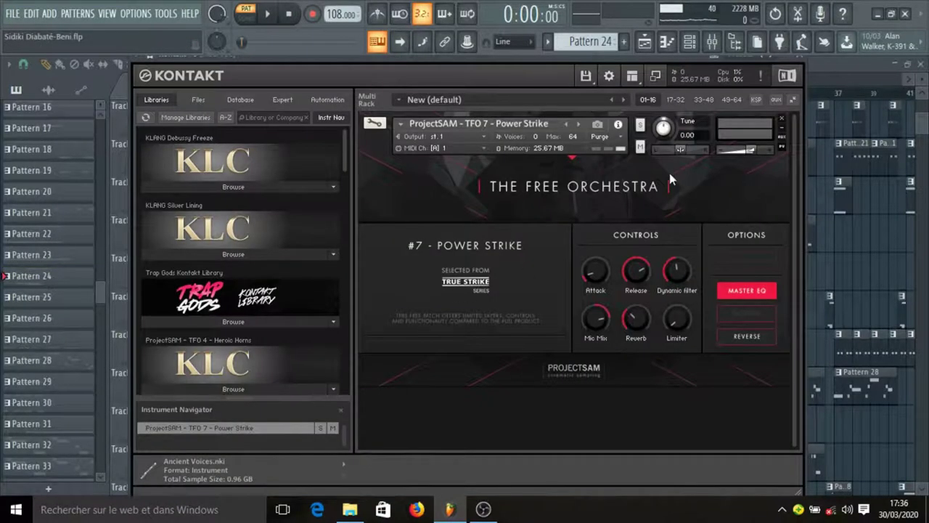
pyautogui.click(802, 64)
# Show Kontakt #3's notes in the piano roll, play them soloed and stop playback
pyautogui.click(453, 301)
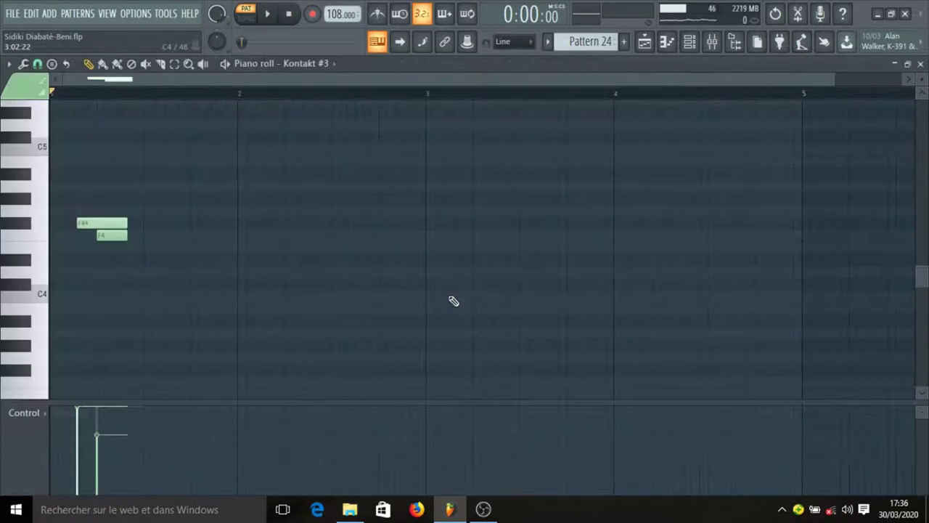
pyautogui.press('space')
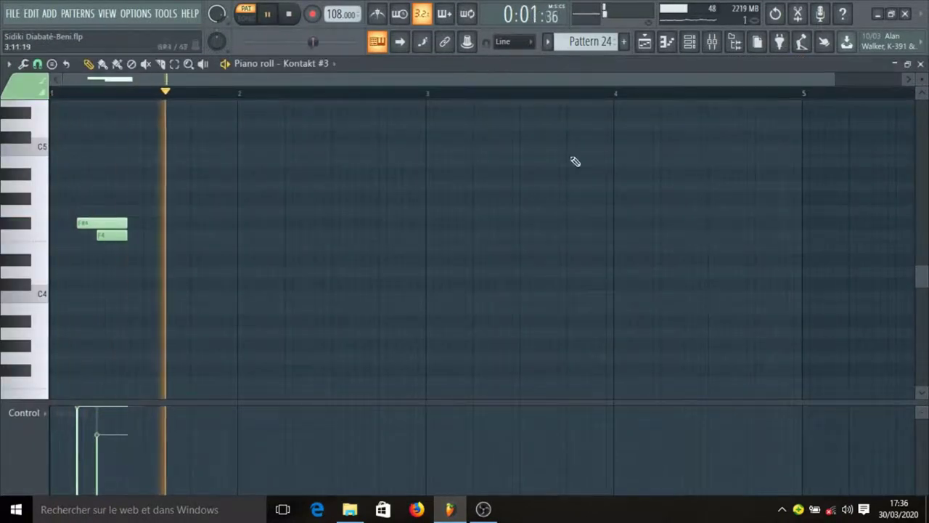
pyautogui.press('space')
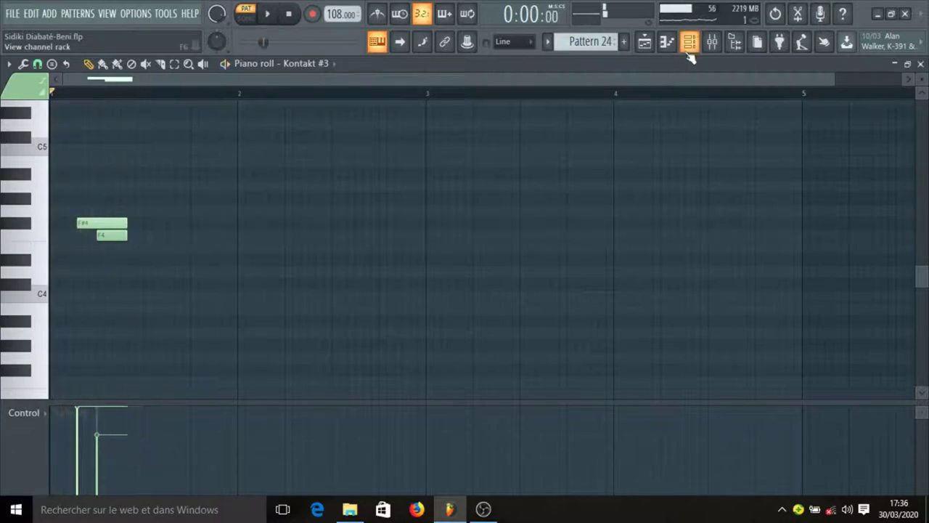
# Solo Pattern 24's Kontakt #4 channel and view its instrument, saving the project along the way
pyautogui.click(689, 42)
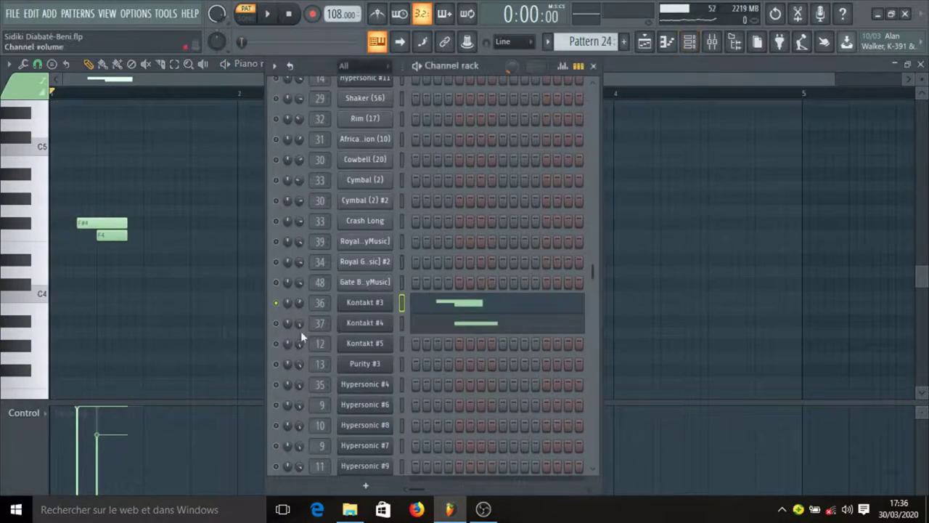
pyautogui.rightClick(280, 324)
pyautogui.click(319, 283)
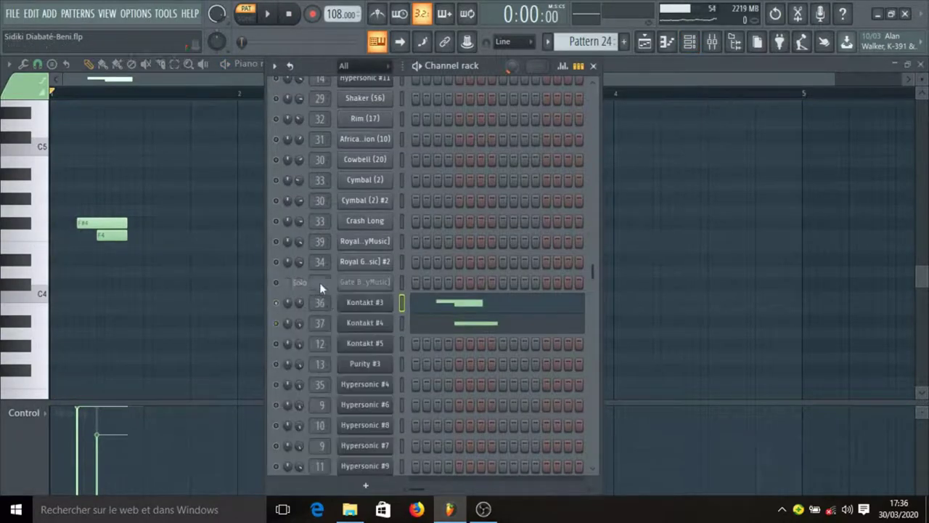
pyautogui.click(355, 327)
pyautogui.hotkey('ctrl', 's')
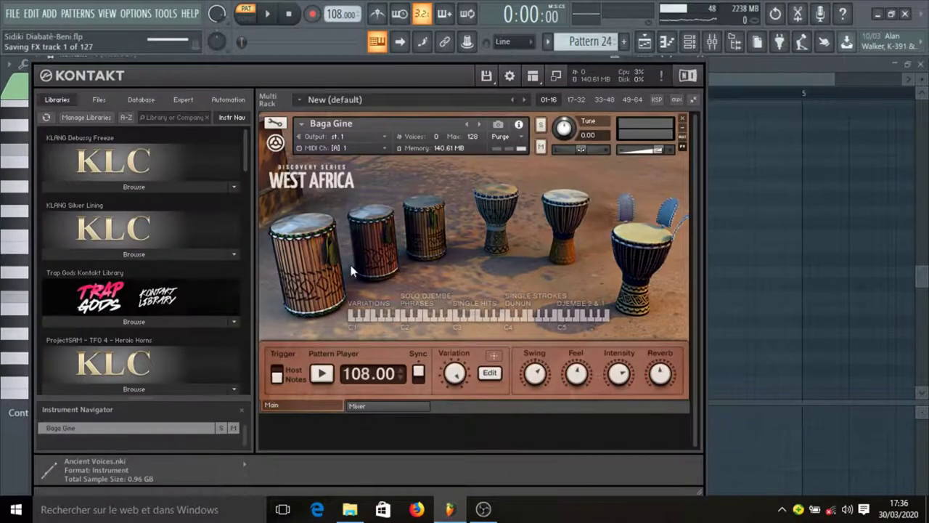
pyautogui.click(696, 59)
# Locate Kontakt #4's note in the piano roll, play it soloed and stop playback
pyautogui.click(466, 329)
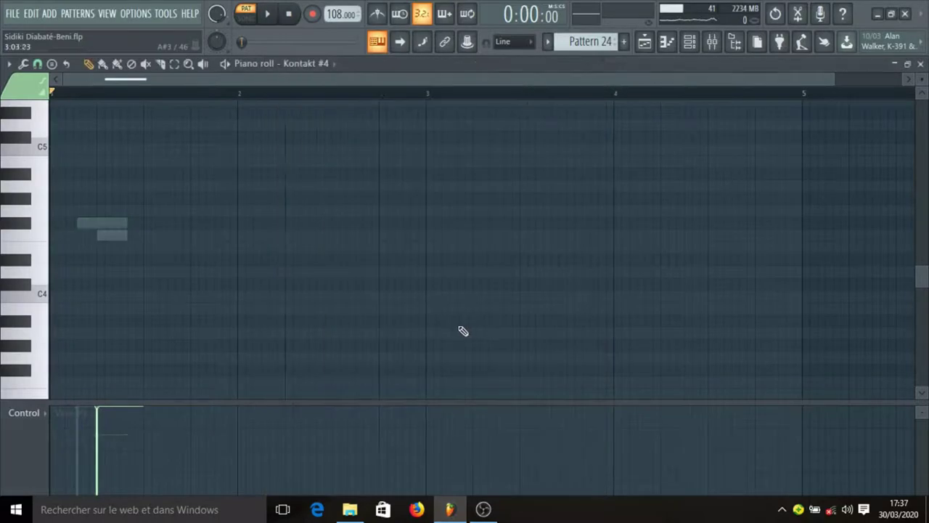
pyautogui.scroll(-5, 317, 274)
pyautogui.scroll(10, 319, 274)
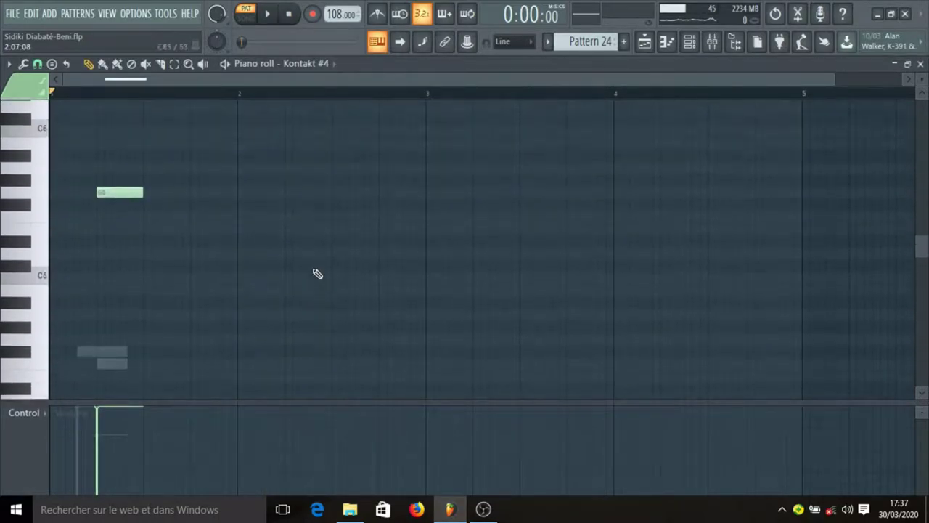
pyautogui.press('space')
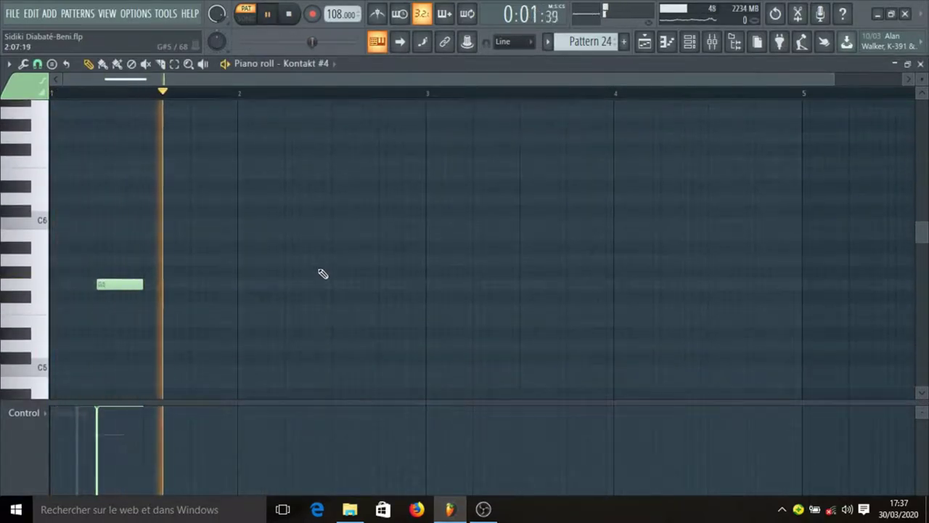
pyautogui.press('space')
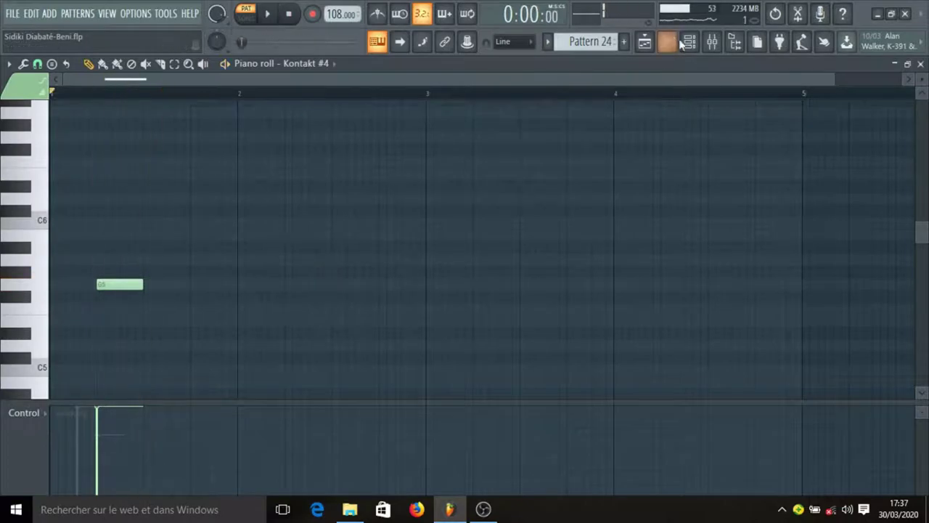
# Turn the solo off, play Pattern 24's Kontakt #3 and Kontakt #4 channels together, stop and return to the playlist
pyautogui.click(689, 42)
pyautogui.rightClick(276, 280)
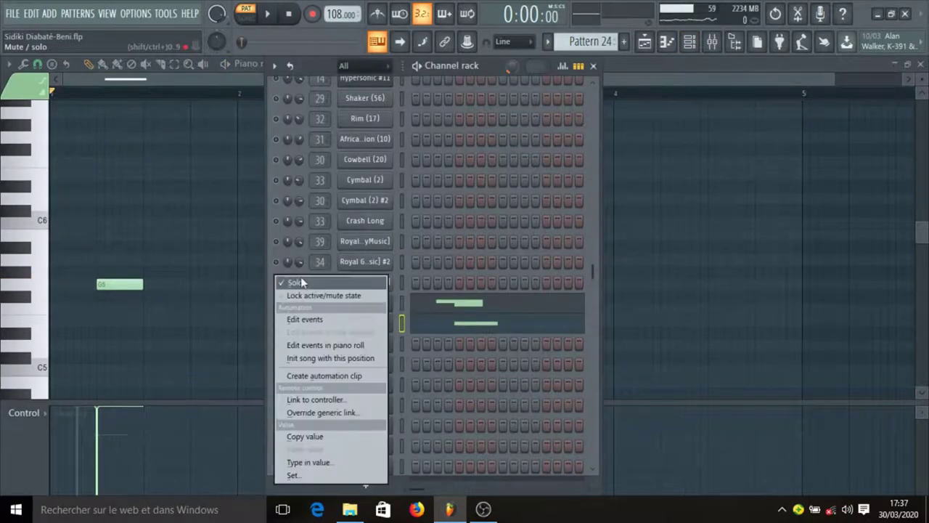
pyautogui.click(300, 278)
pyautogui.press('space')
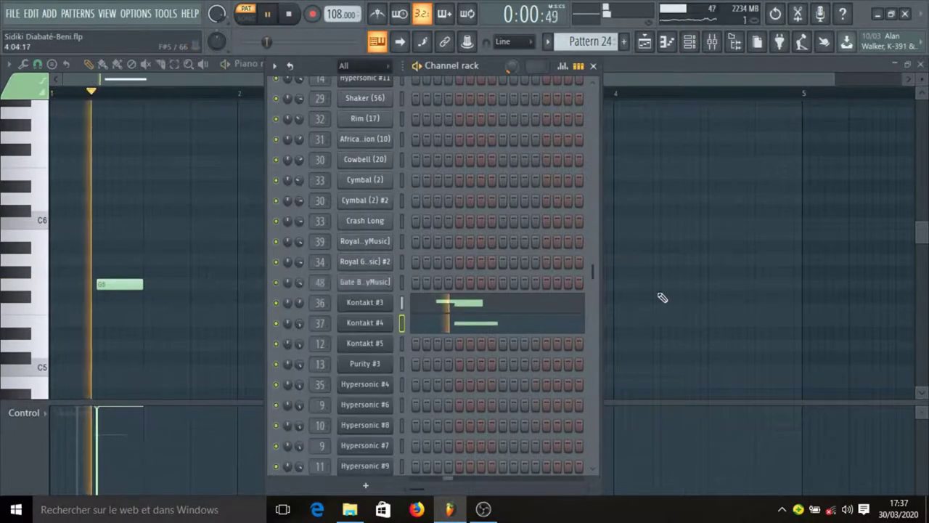
pyautogui.press('space')
pyautogui.click(657, 41)
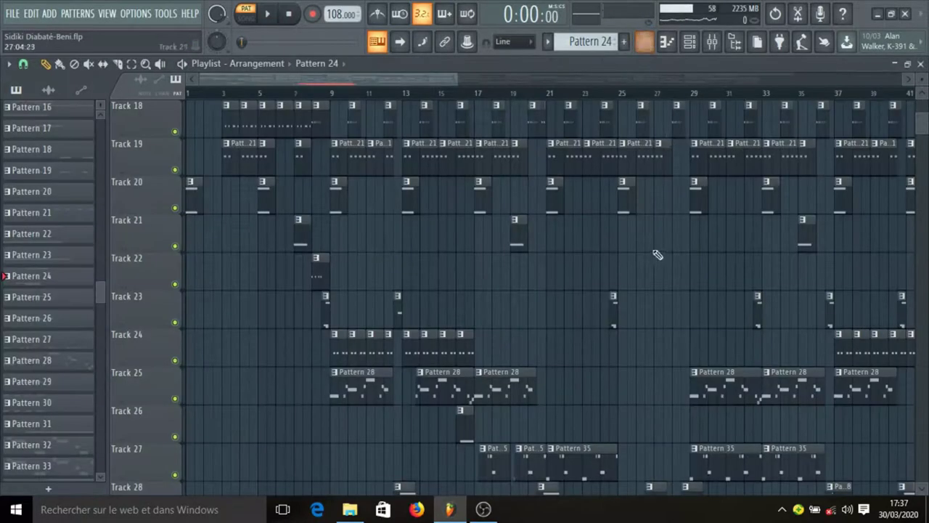
# Select Pattern 13 on Track 24 and view the sampler settings of its Royal Guard Clp channel
pyautogui.scroll(-4, 494, 353)
pyautogui.click(343, 197)
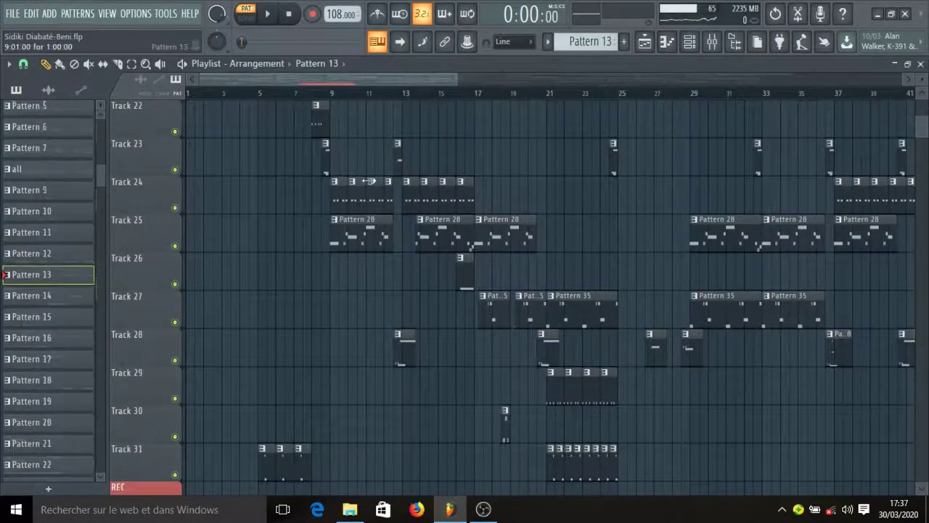
pyautogui.click(689, 42)
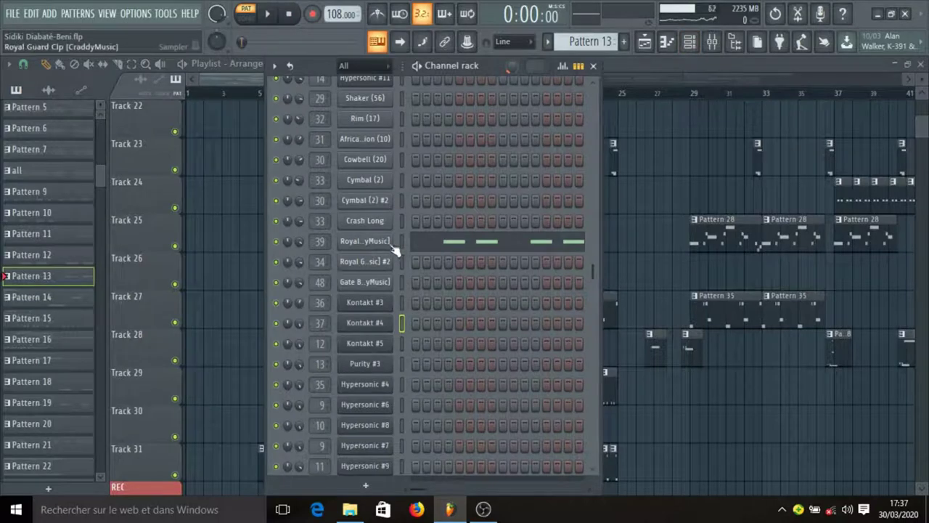
pyautogui.click(365, 242)
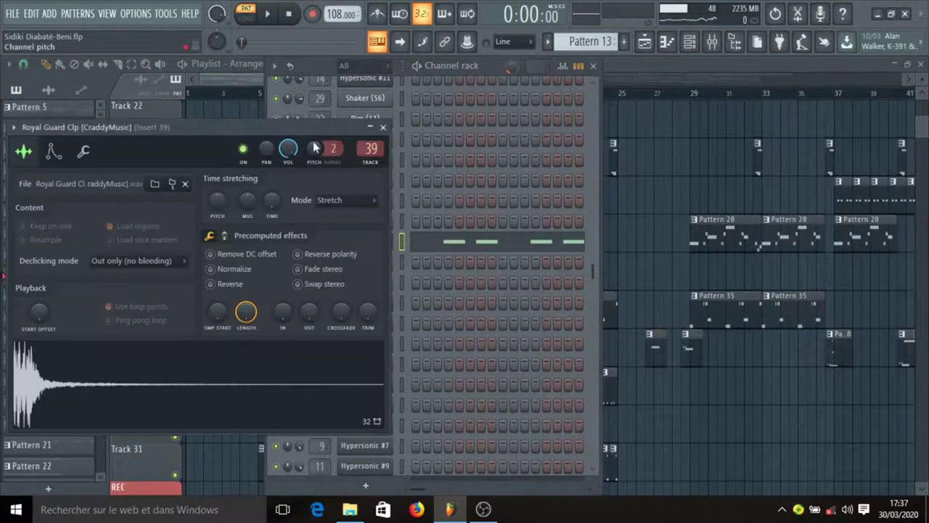
pyautogui.click(383, 127)
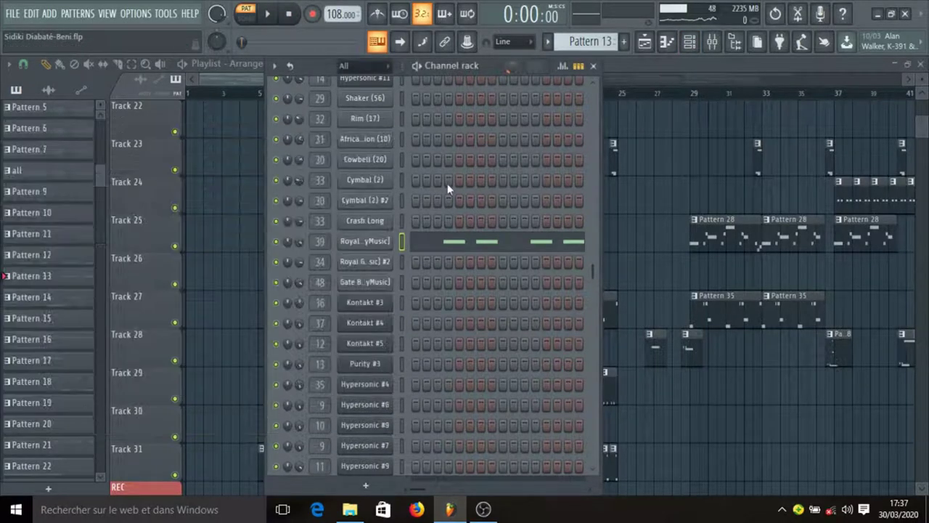
# Show Royal Guard Clp's notes in the piano roll, play the pattern, stop and return to the playlist
pyautogui.click(469, 242)
pyautogui.press('space')
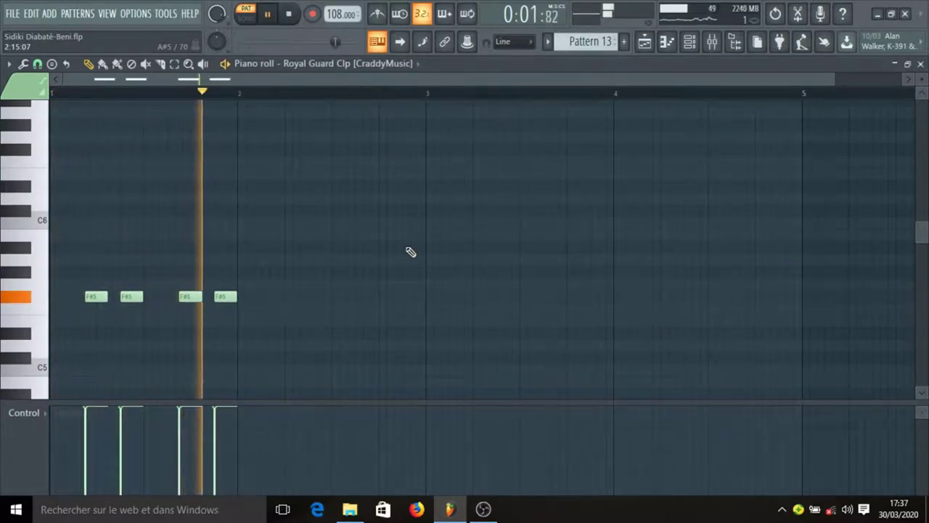
pyautogui.press('space')
pyautogui.click(644, 41)
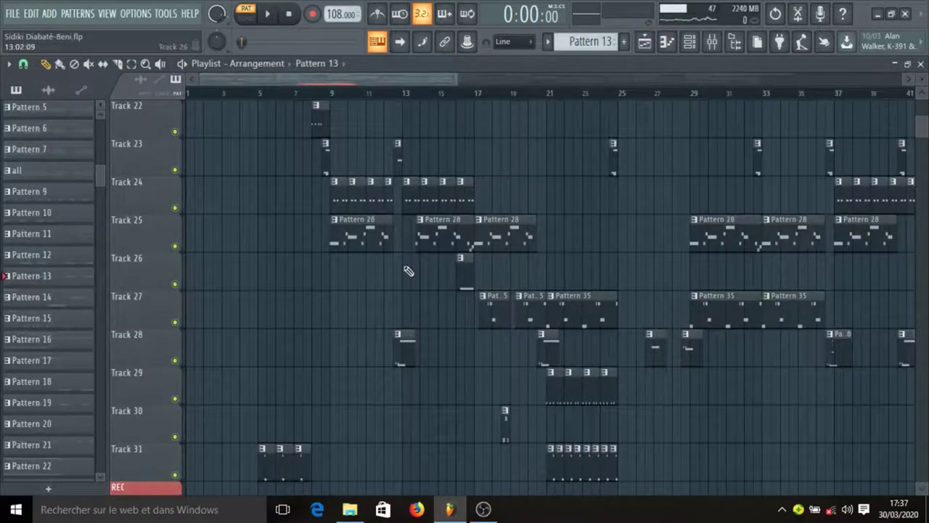
# View Pattern 28's Nexus #3 instrument and its piano roll notes, play the melody and stop playback
pyautogui.doubleClick(374, 249)
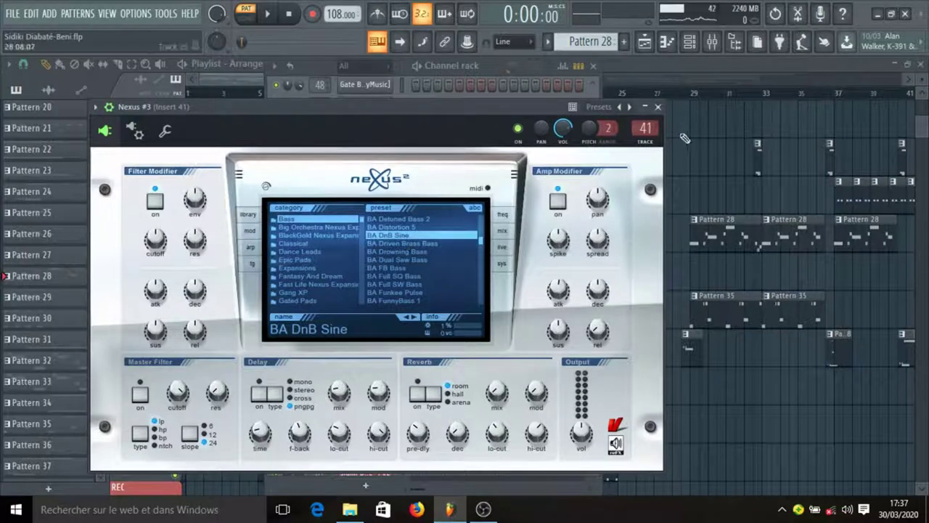
pyautogui.click(658, 107)
pyautogui.click(445, 292)
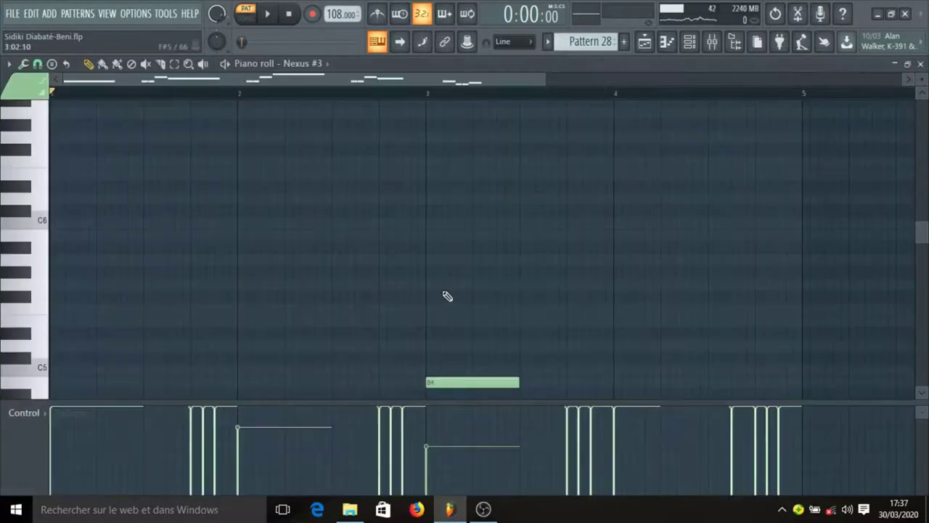
pyautogui.press('space')
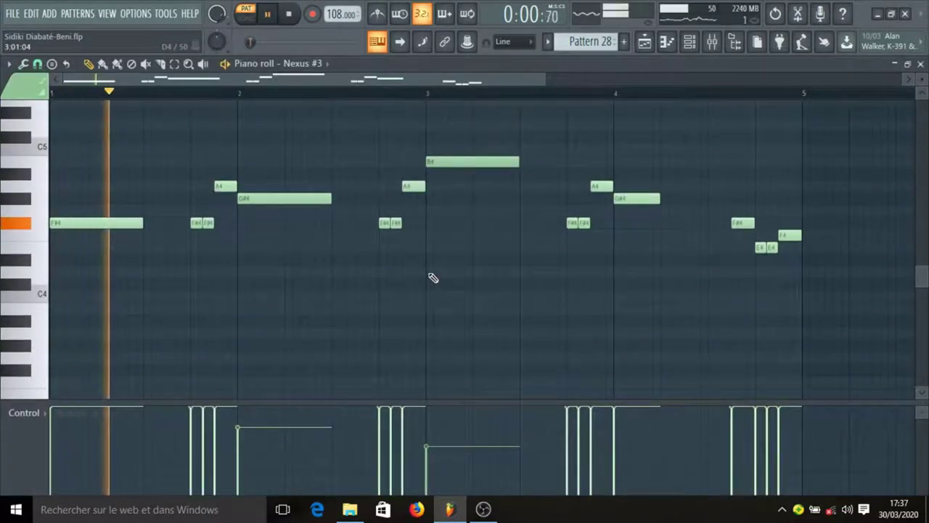
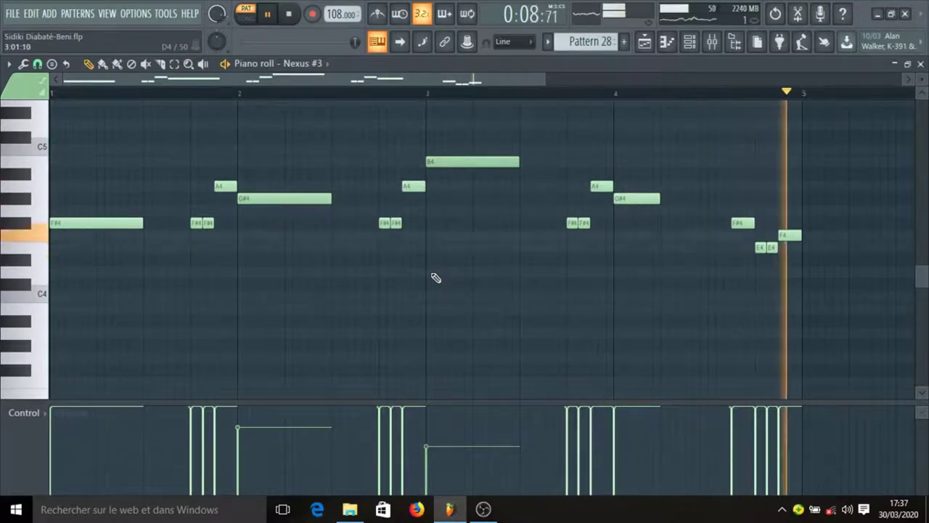
pyautogui.press('space')
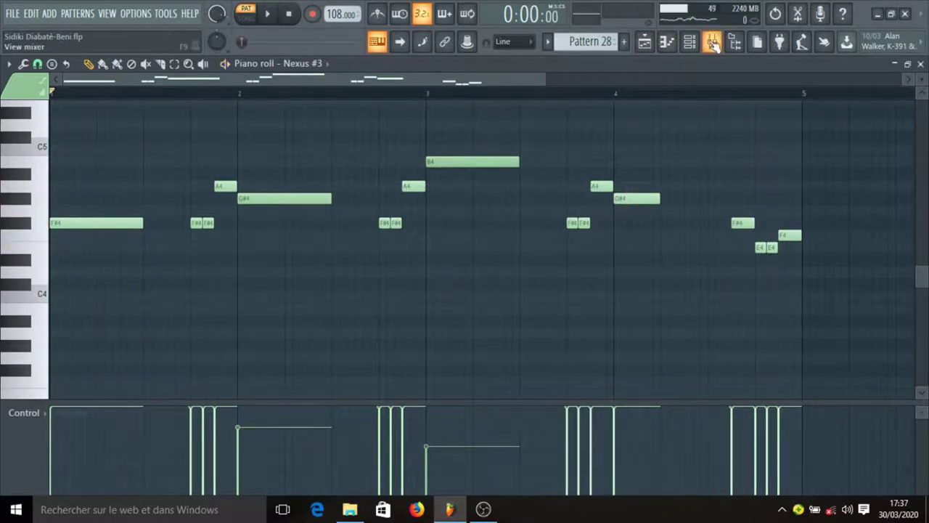
# Play Pattern 28 with the mixer shown, check Insert 41's Fruity parametric EQ 2 and Fruity Compressor, and return to the playlist
pyautogui.press('F9')
pyautogui.press('space')
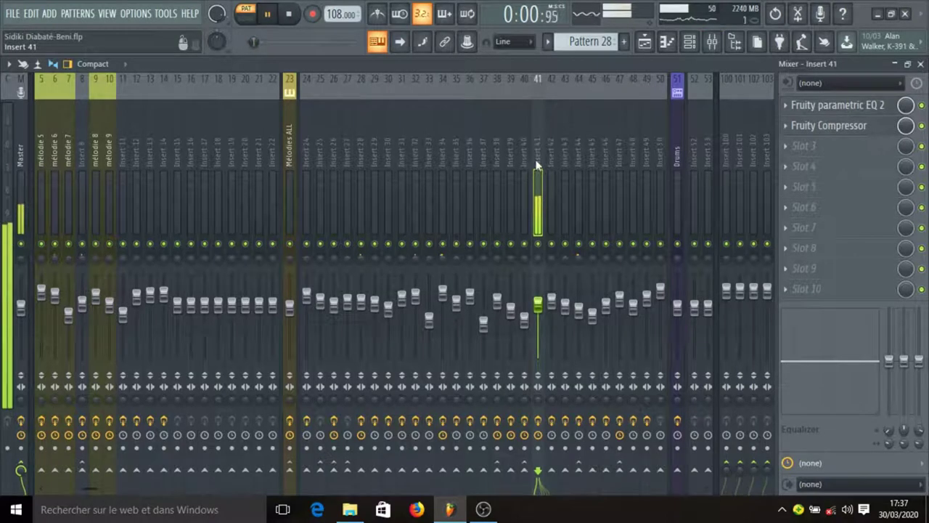
pyautogui.press('space')
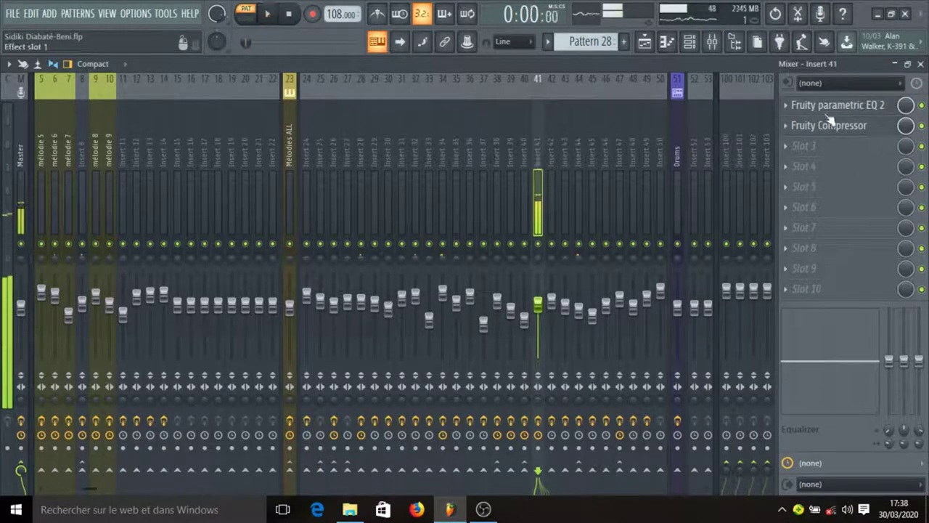
pyautogui.click(840, 106)
pyautogui.click(842, 107)
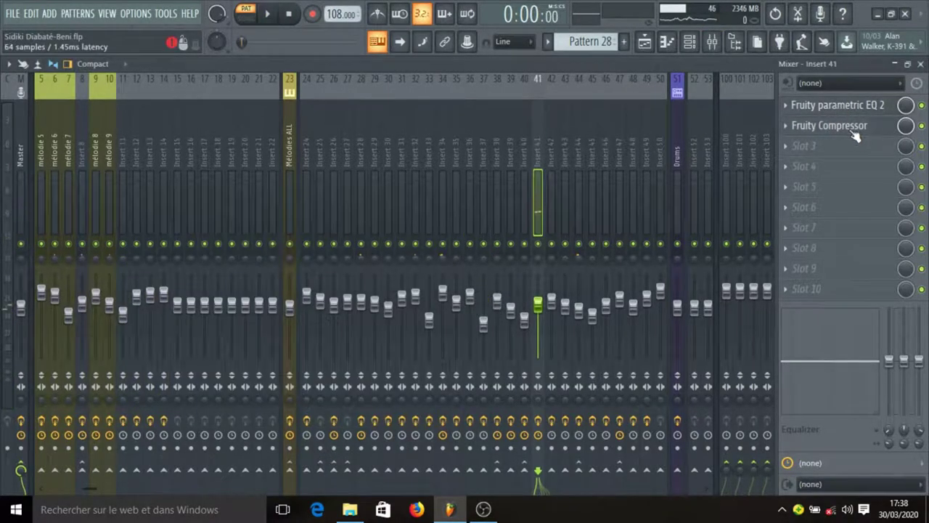
pyautogui.click(854, 132)
pyautogui.click(855, 135)
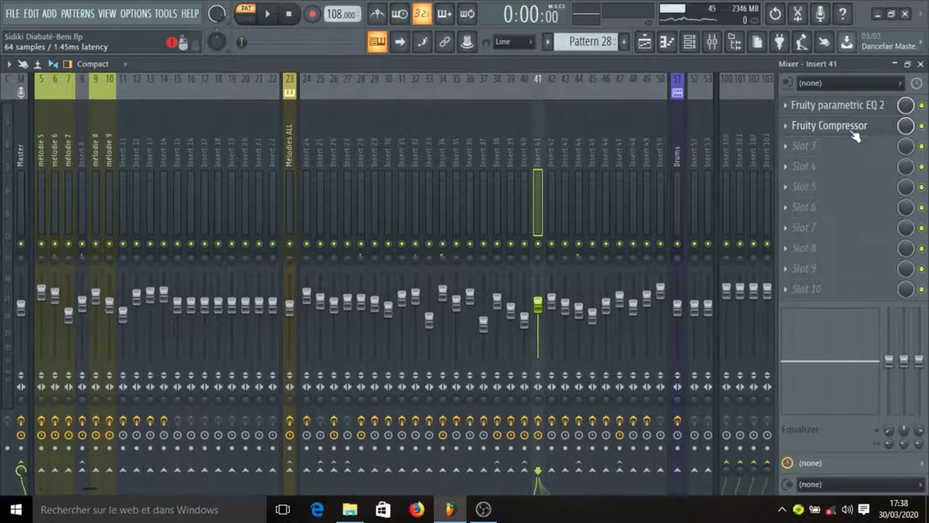
pyautogui.click(921, 64)
pyautogui.press('F5')
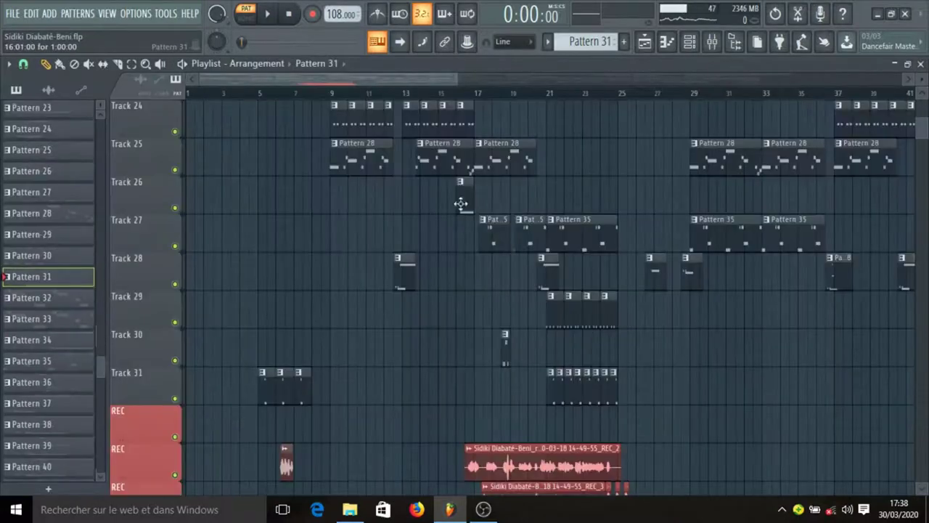
# Locate Pattern 31's Cymbal (2) #2 note in the piano roll, play it, stop and return to the playlist
pyautogui.click(690, 50)
pyautogui.scroll(-6, 465, 275)
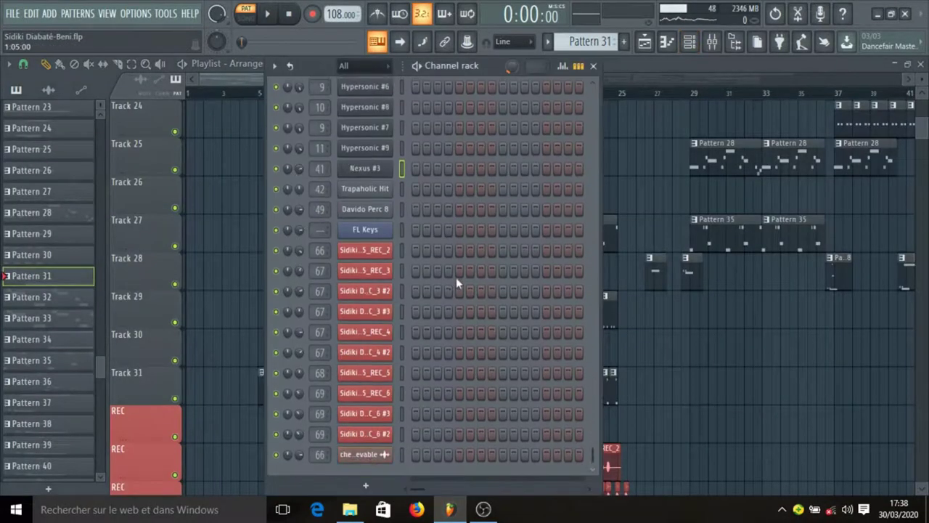
pyautogui.scroll(1, 465, 273)
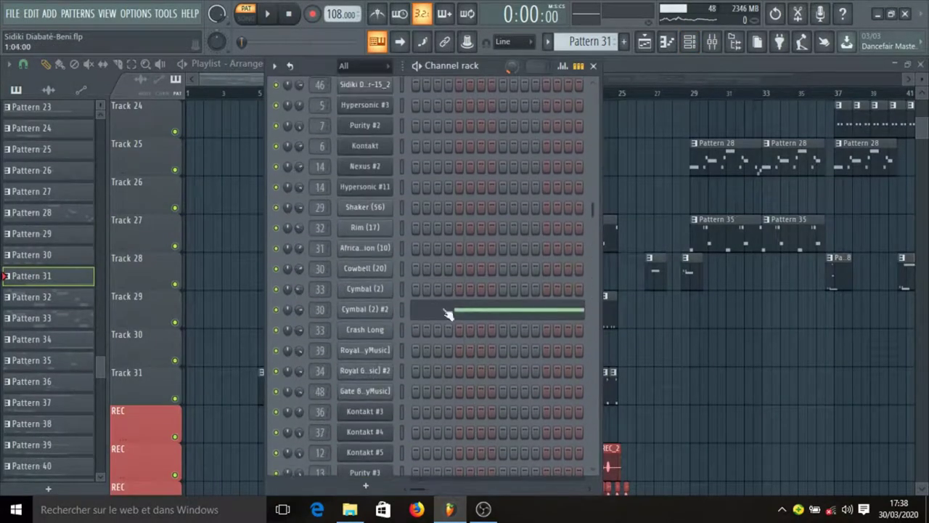
pyautogui.click(501, 317)
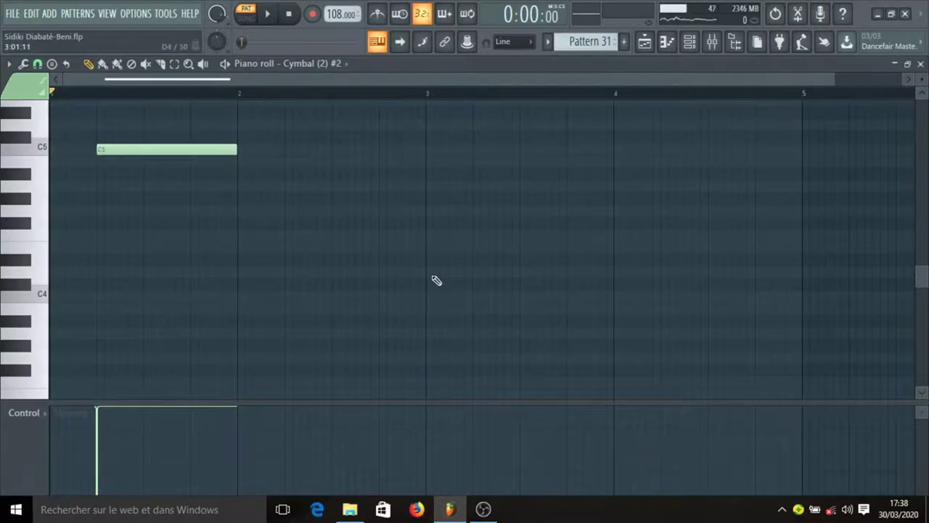
pyautogui.press('space')
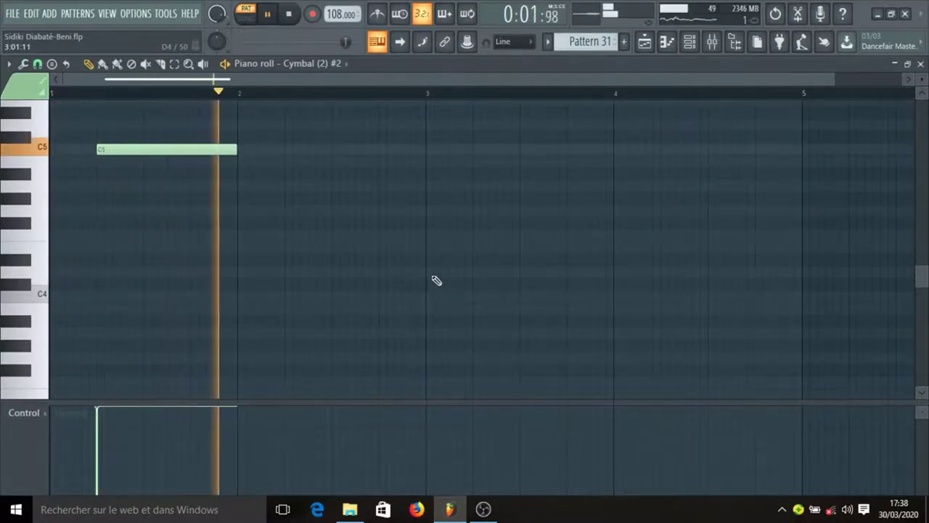
pyautogui.press('space')
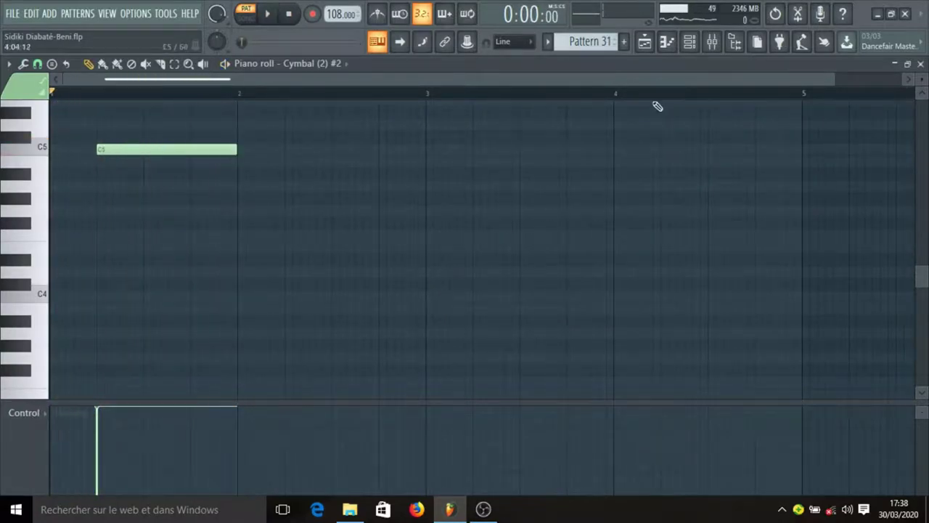
pyautogui.click(644, 41)
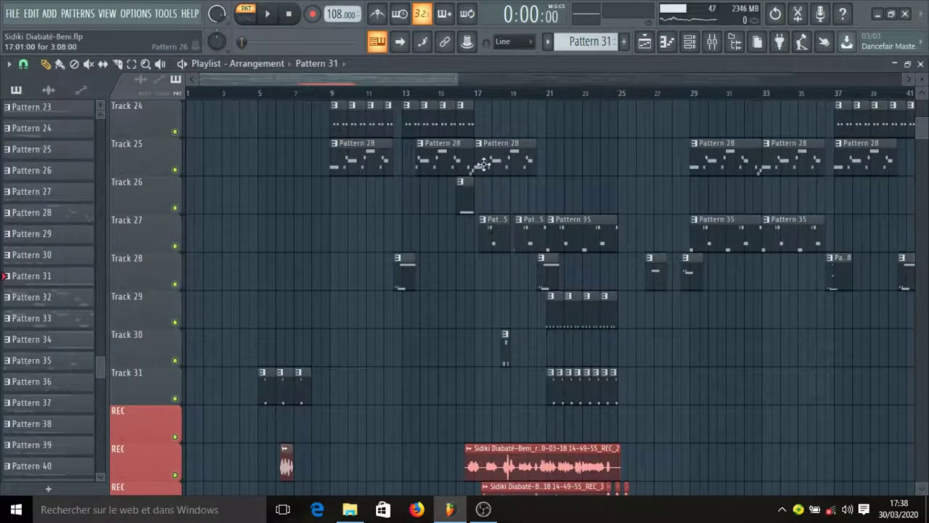
# Play only Tracks 20 and 26 in song mode from about bar 16, stop and re-enable all tracks
pyautogui.scroll(4, 482, 164)
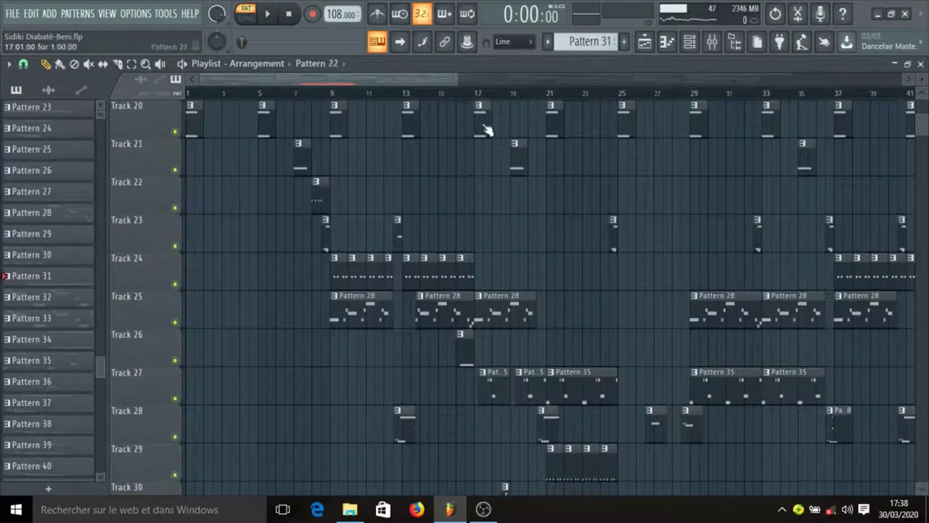
pyautogui.click(485, 129)
pyautogui.click(457, 95)
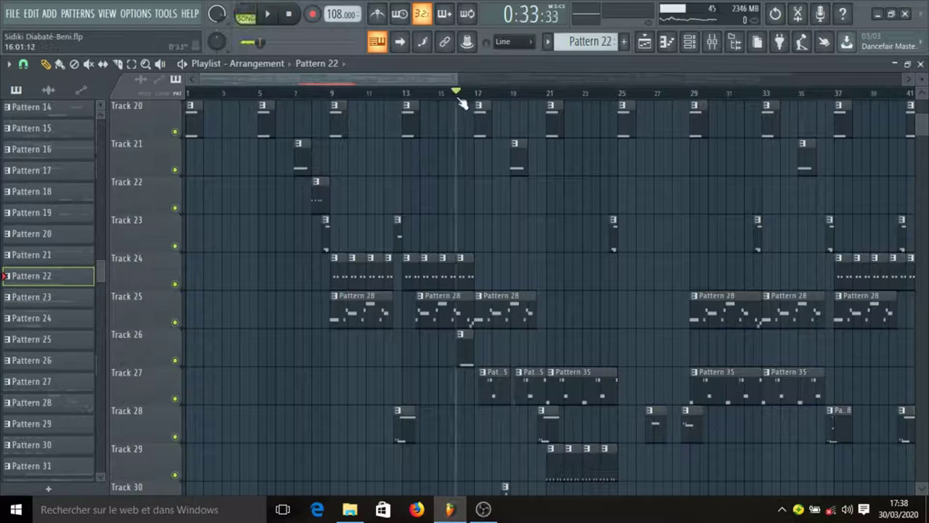
pyautogui.rightClick(174, 360)
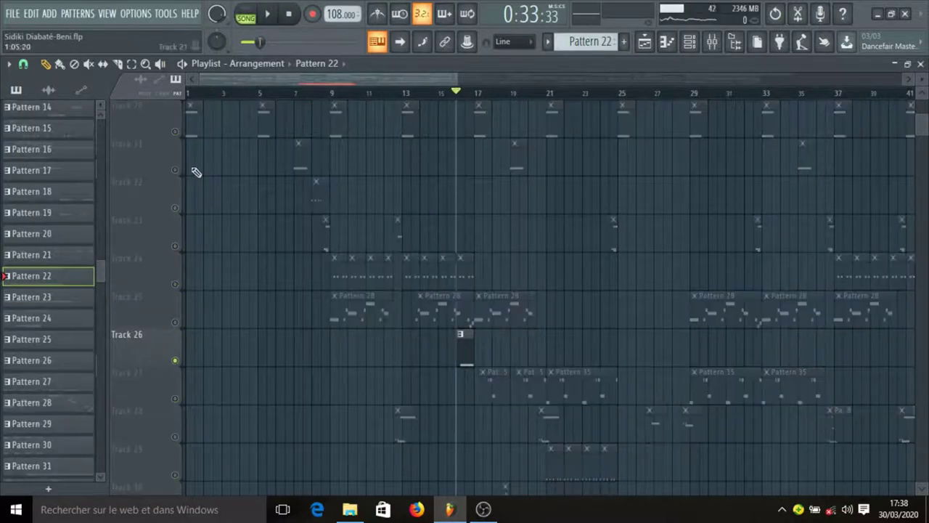
pyautogui.click(178, 133)
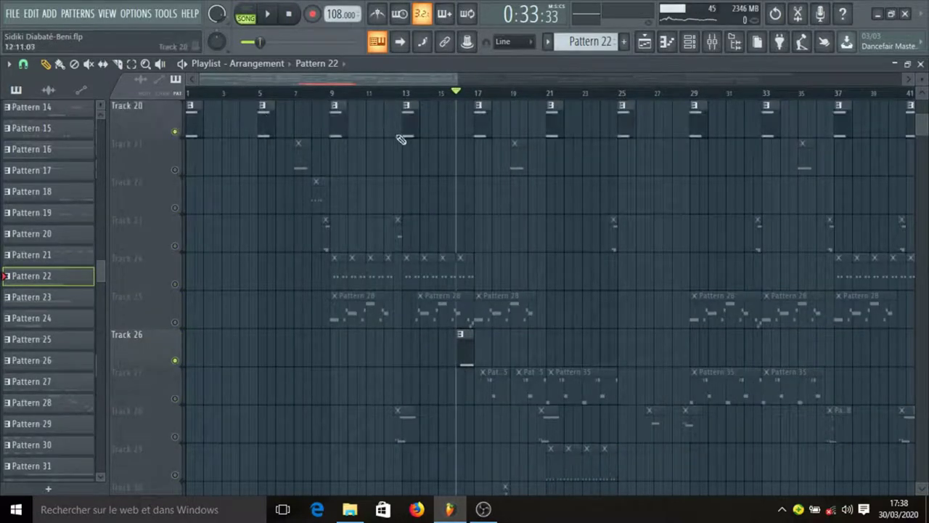
pyautogui.press('space')
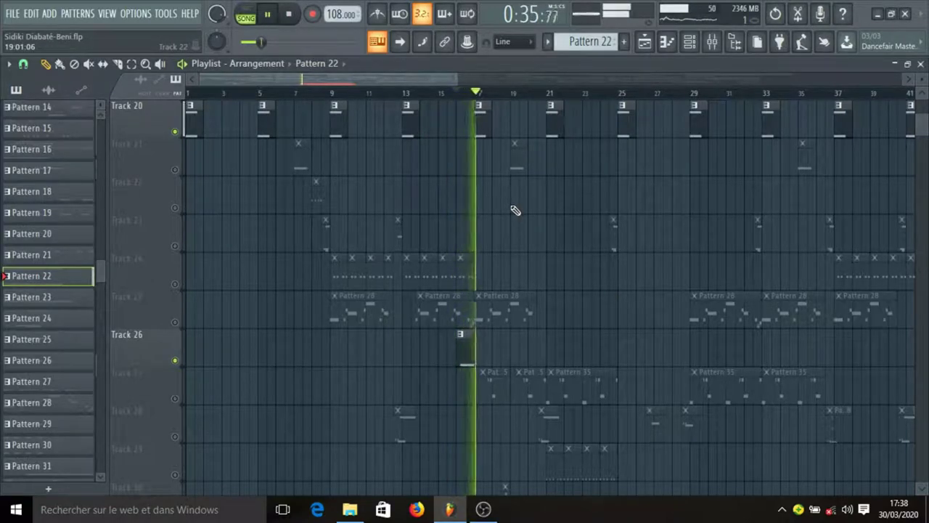
pyautogui.press('space')
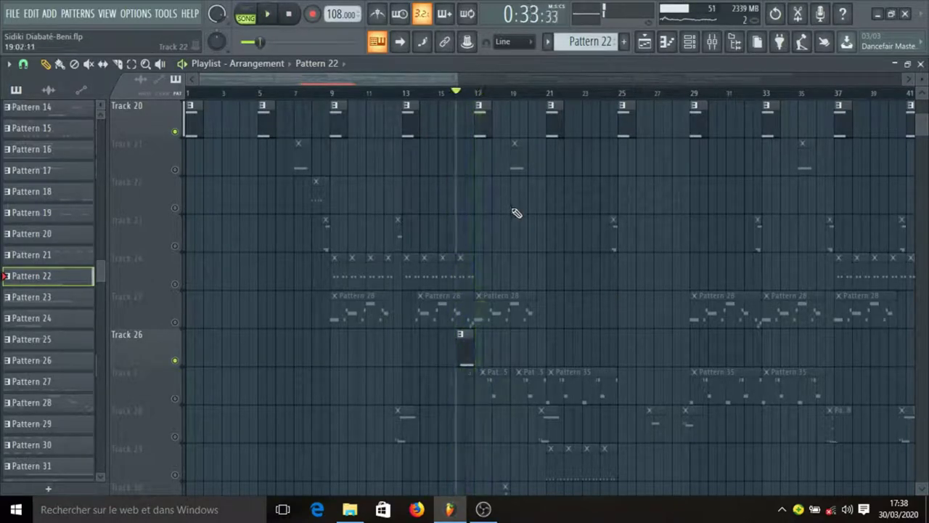
pyautogui.rightClick(174, 360)
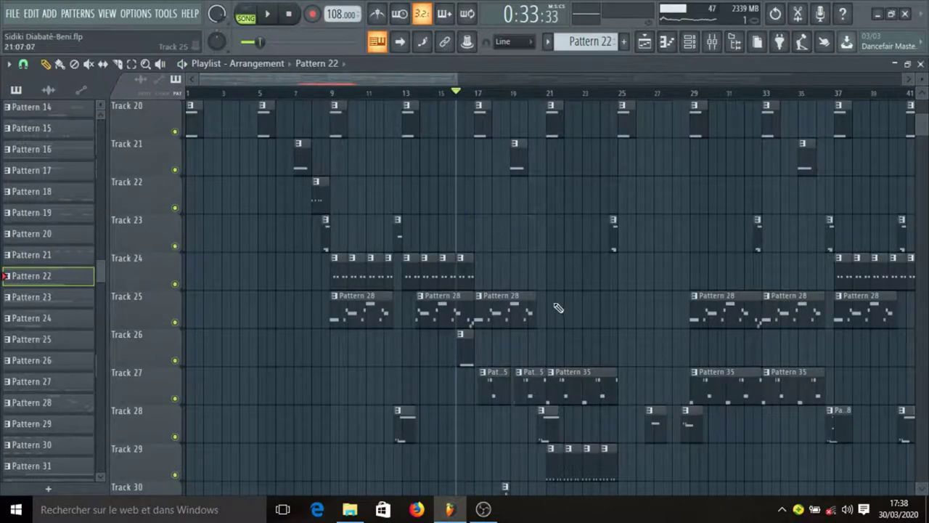
# View Pattern 31's Cymbal (2) #2 sampler settings and switch Reverse off and back on to compare the waveform
pyautogui.scroll(-2, 558, 308)
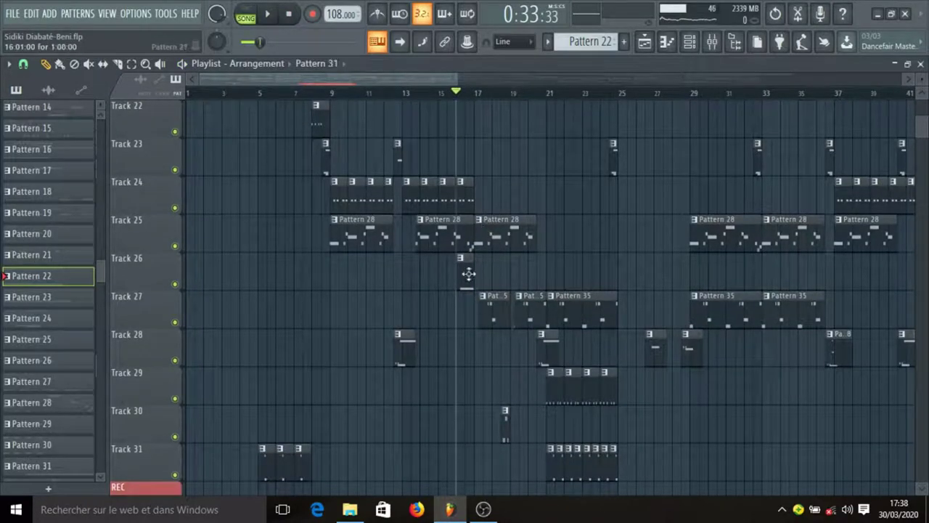
pyautogui.doubleClick(469, 273)
pyautogui.click(690, 43)
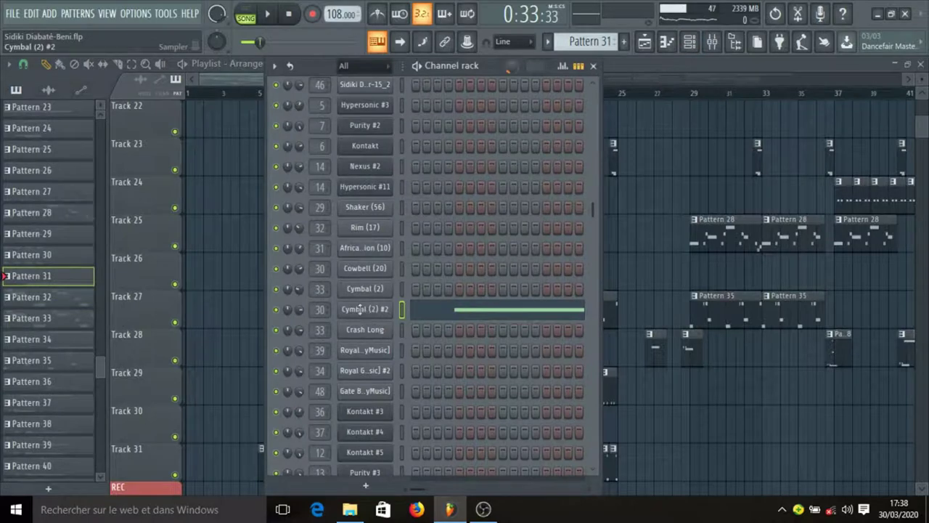
pyautogui.click(360, 308)
pyautogui.click(113, 240)
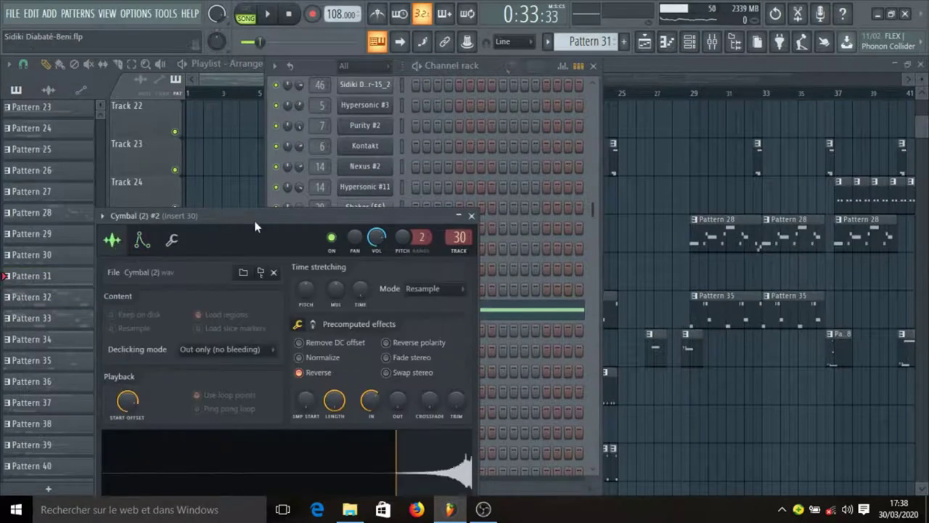
pyautogui.moveTo(250, 218); pyautogui.dragTo(366, 76)
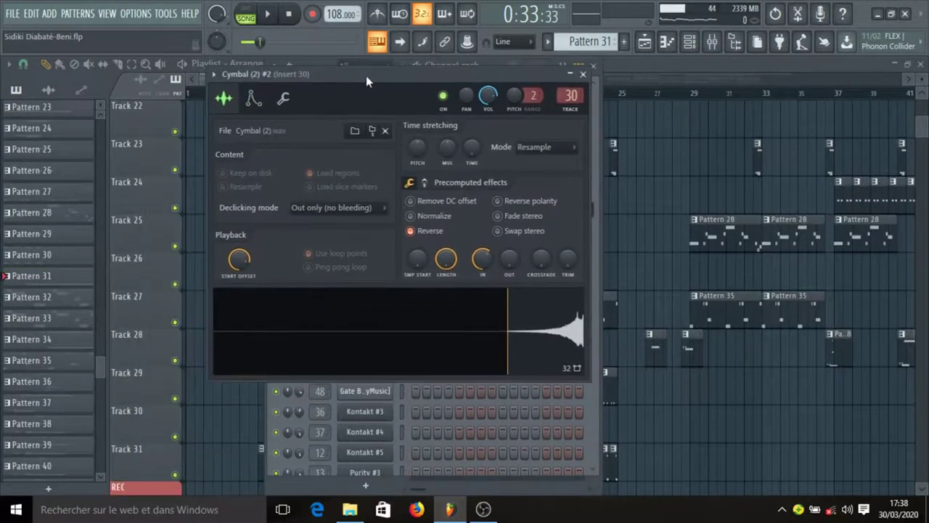
pyautogui.click(424, 237)
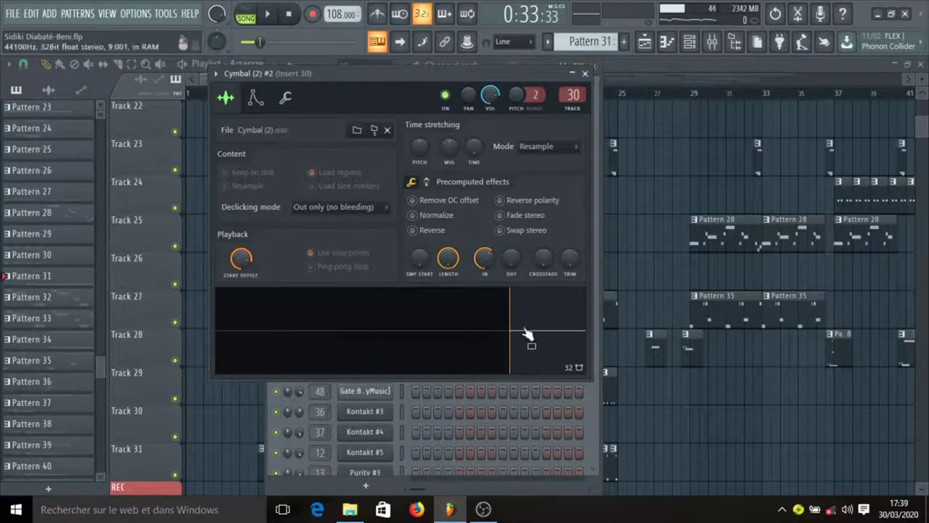
pyautogui.click(424, 230)
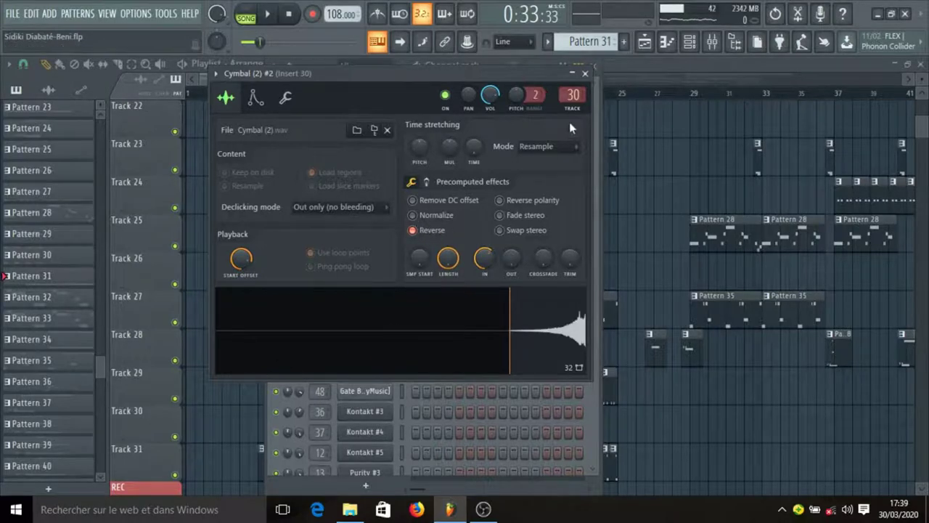
# Close the Cymbal sampler, show Pattern 35's Trapaholic Hit notes in the piano roll, play them in pattern mode and return to the playlist
pyautogui.click(585, 73)
pyautogui.click(666, 62)
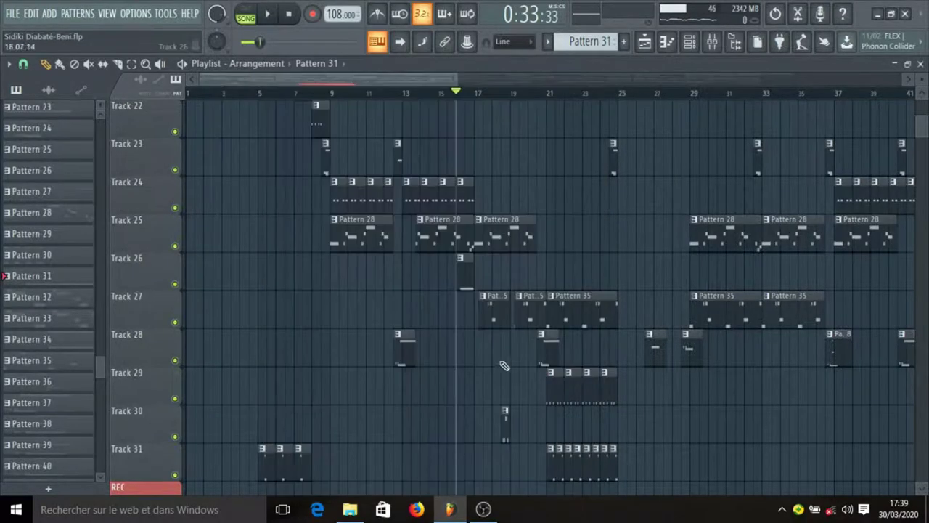
pyautogui.click(500, 305)
pyautogui.click(690, 41)
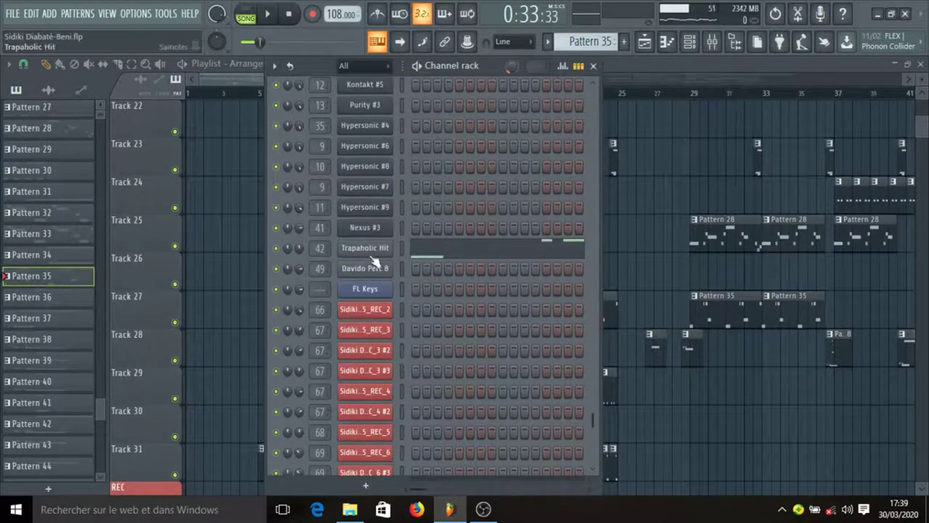
pyautogui.click(477, 257)
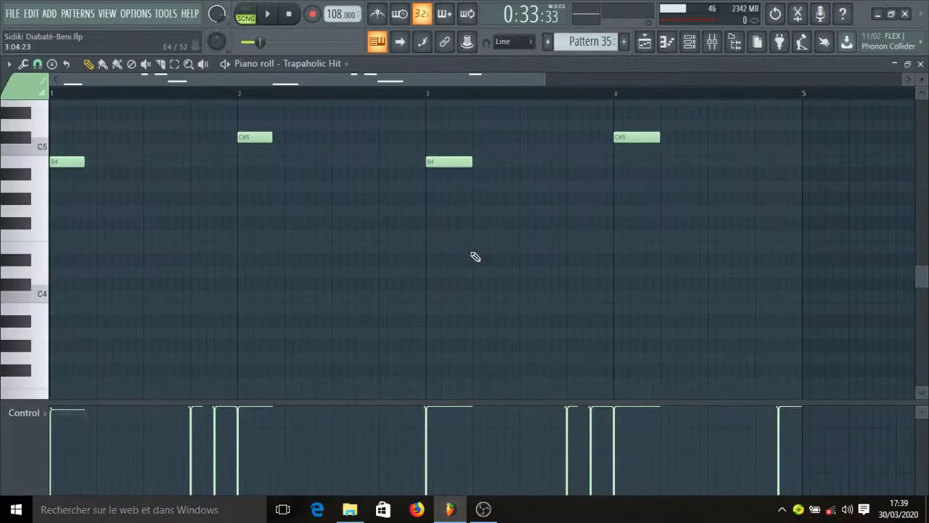
pyautogui.click(246, 14)
pyautogui.press('space')
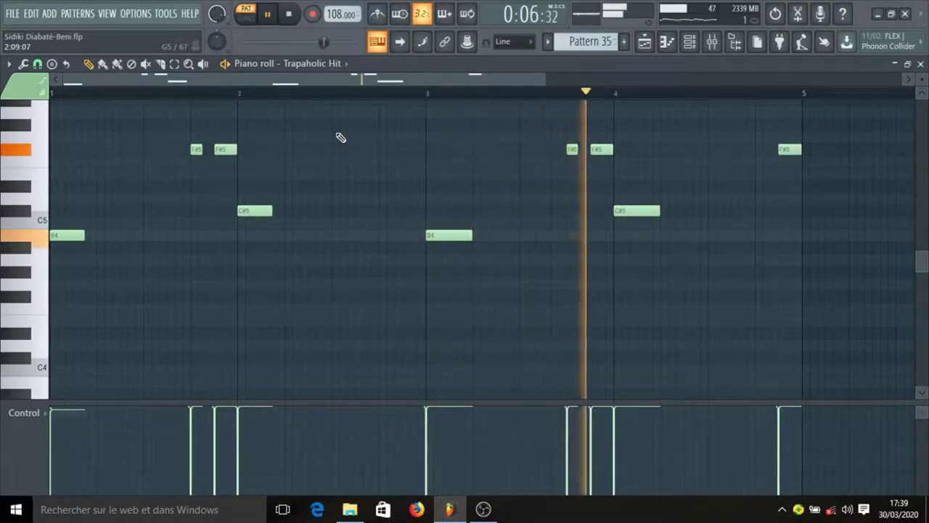
pyautogui.click(653, 47)
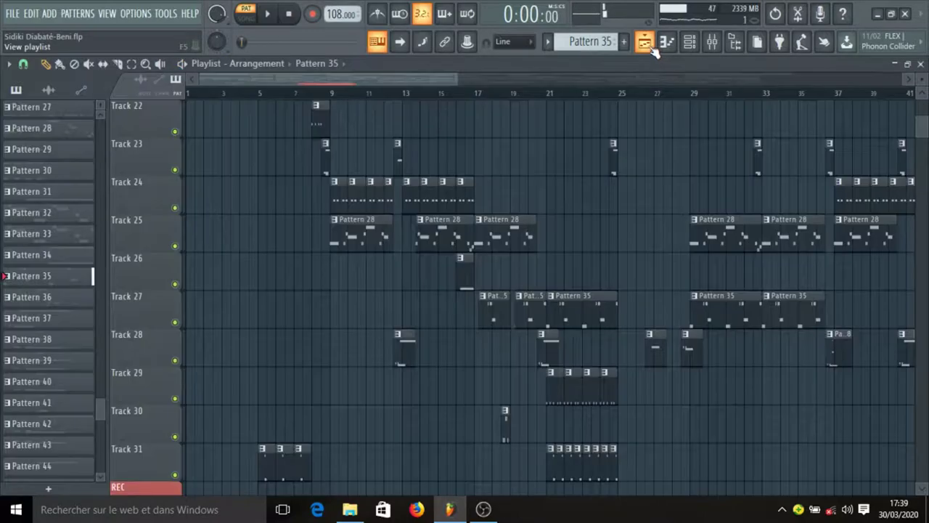
pyautogui.press('space')
# Open Pattern 37 from Track 28, find its channels in the channel rack and play it briefly
pyautogui.scroll(-1, 601, 169)
pyautogui.scroll(-1, 601, 169)
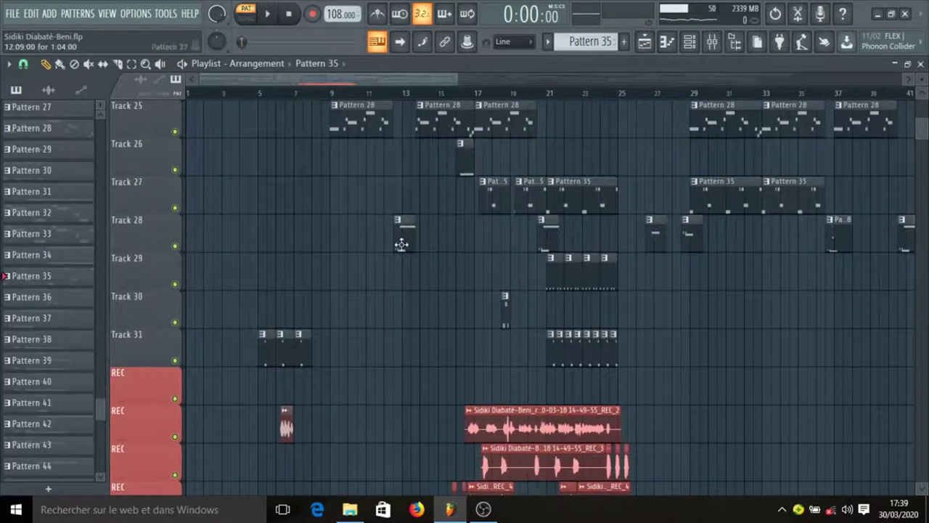
pyautogui.doubleClick(401, 244)
pyautogui.scroll(-3, 453, 217)
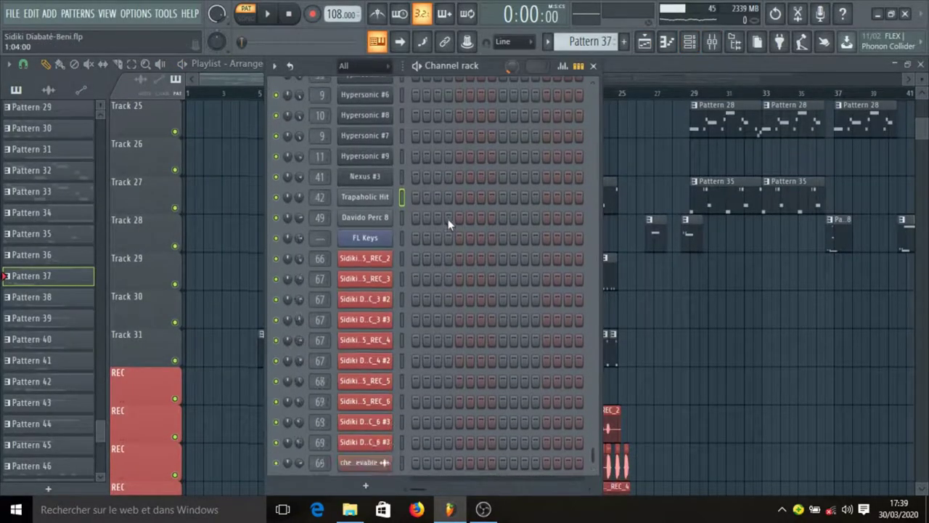
pyautogui.scroll(3, 453, 218)
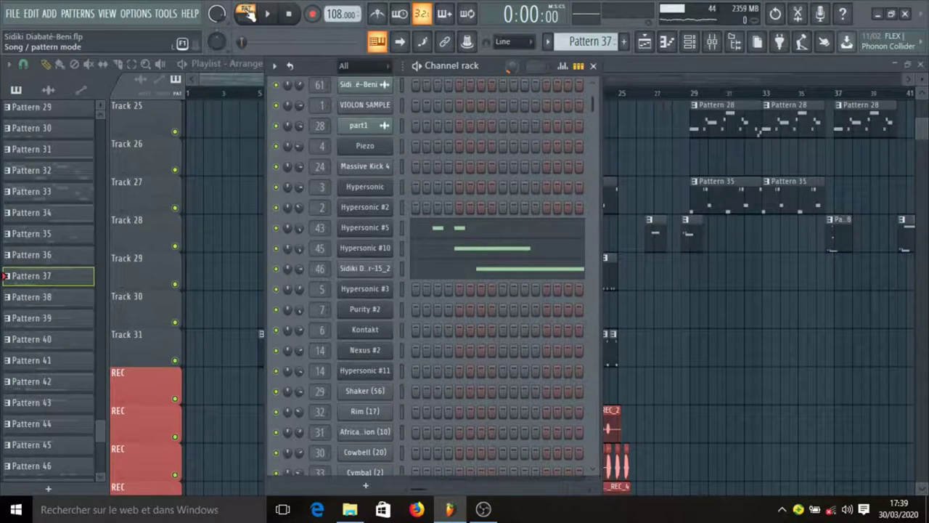
pyautogui.press('space')
pyautogui.press('space')
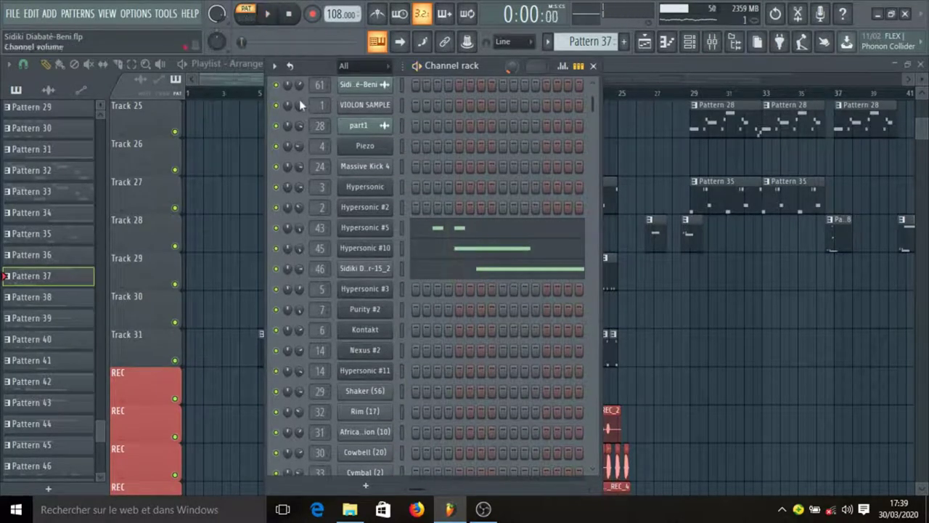
# Solo Pattern 37's Hypersonic #5 channel and check its Reggae 1 Drums patch
pyautogui.rightClick(276, 236)
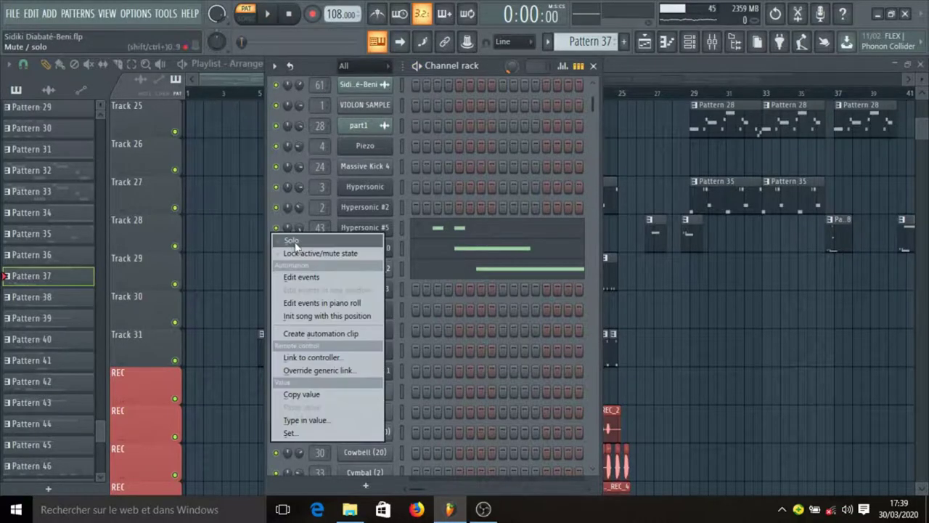
pyautogui.click(294, 243)
pyautogui.click(382, 229)
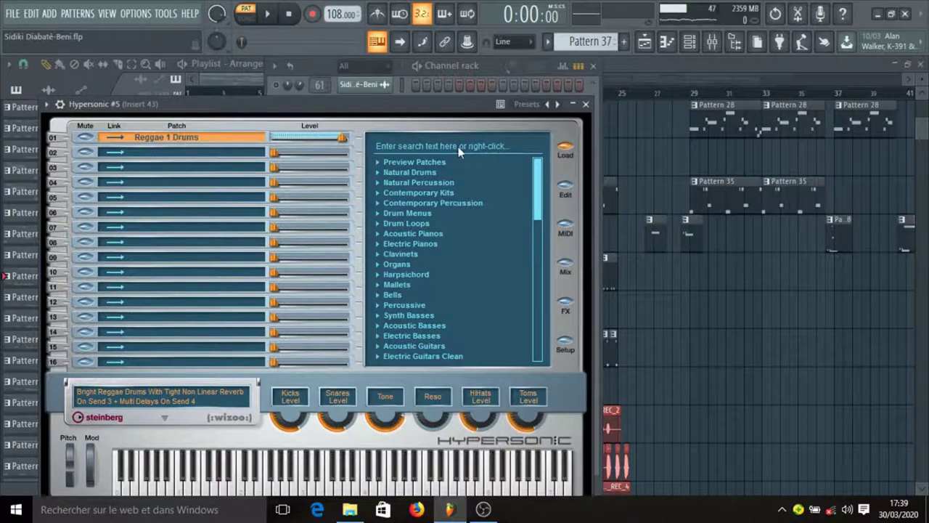
pyautogui.click(587, 104)
# Locate Hypersonic #5's A3 notes in the piano roll, play them, stop and return to the playlist
pyautogui.click(463, 222)
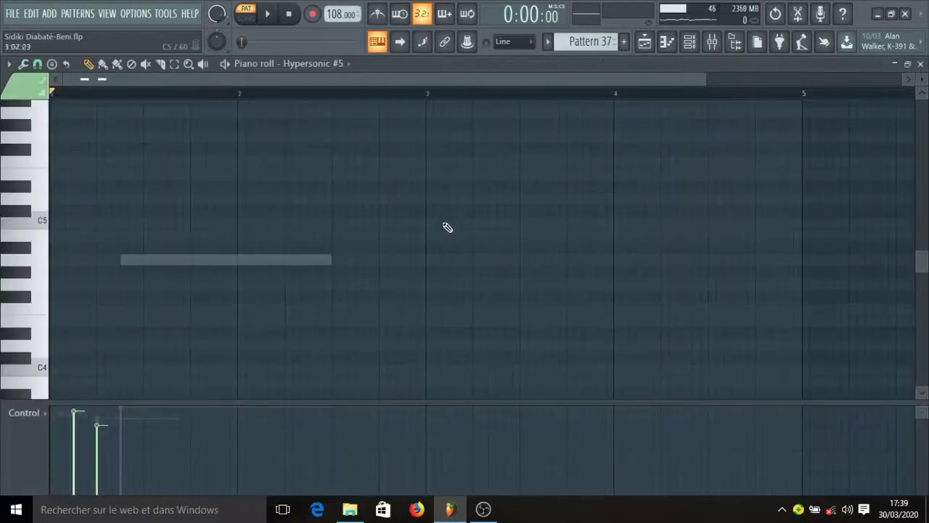
pyautogui.scroll(5, 357, 195)
pyautogui.scroll(-8, 356, 193)
pyautogui.press('space')
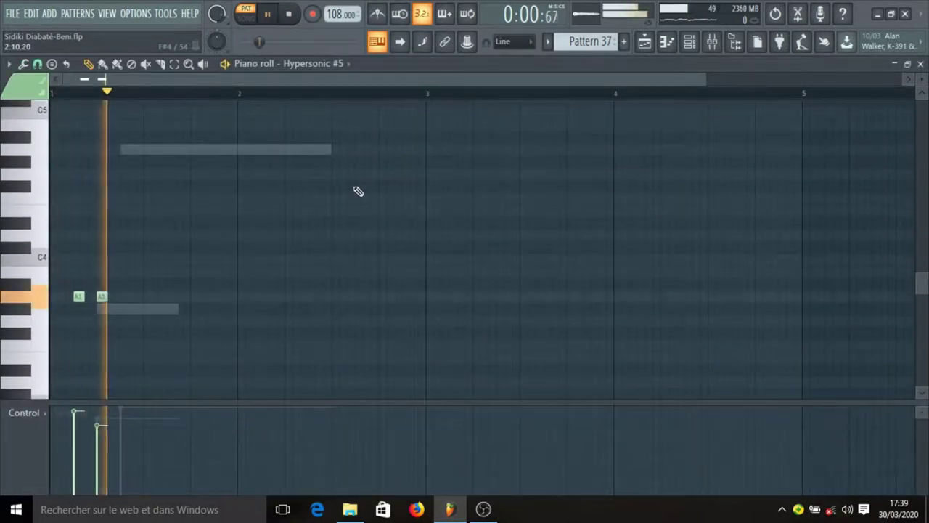
pyautogui.press('space')
pyautogui.click(644, 42)
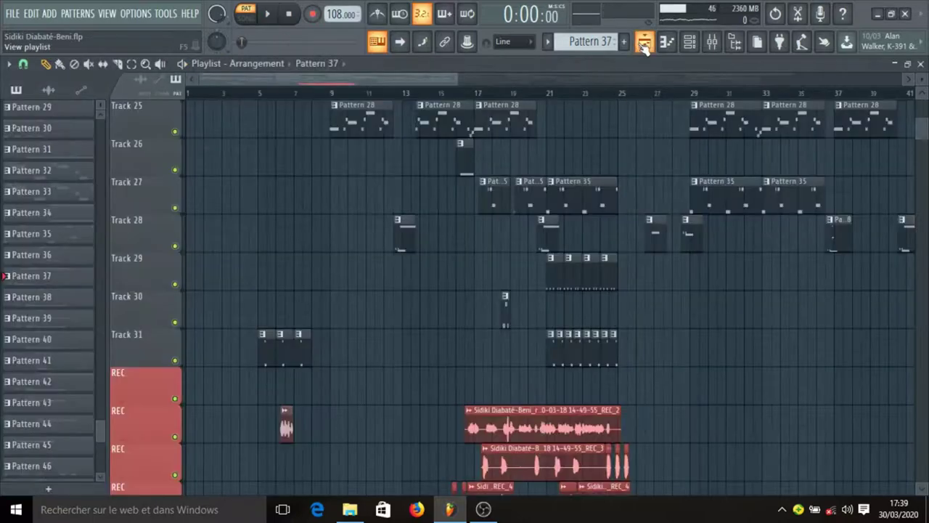
# Solo Hypersonic #10, check its Reggae 1 Drums patch, and play its G#3 note in the piano roll
pyautogui.click(689, 41)
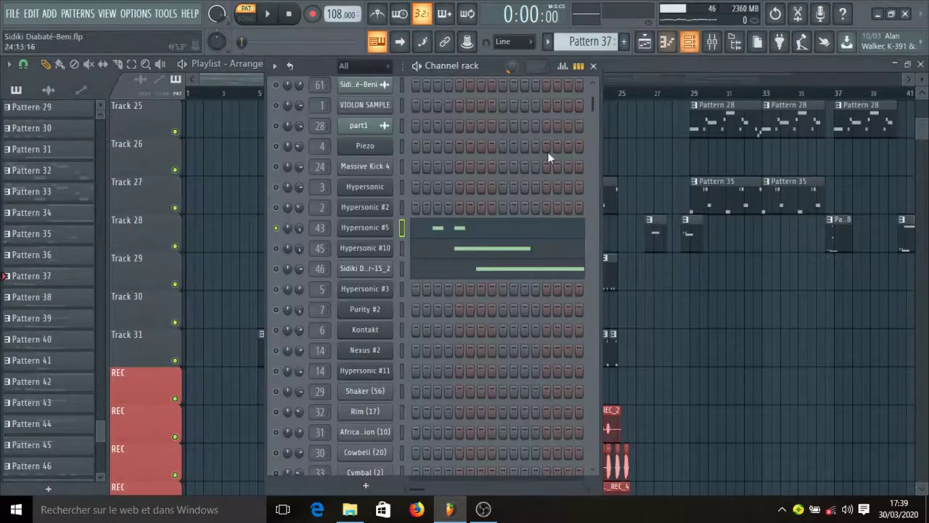
pyautogui.rightClick(276, 250)
pyautogui.click(294, 260)
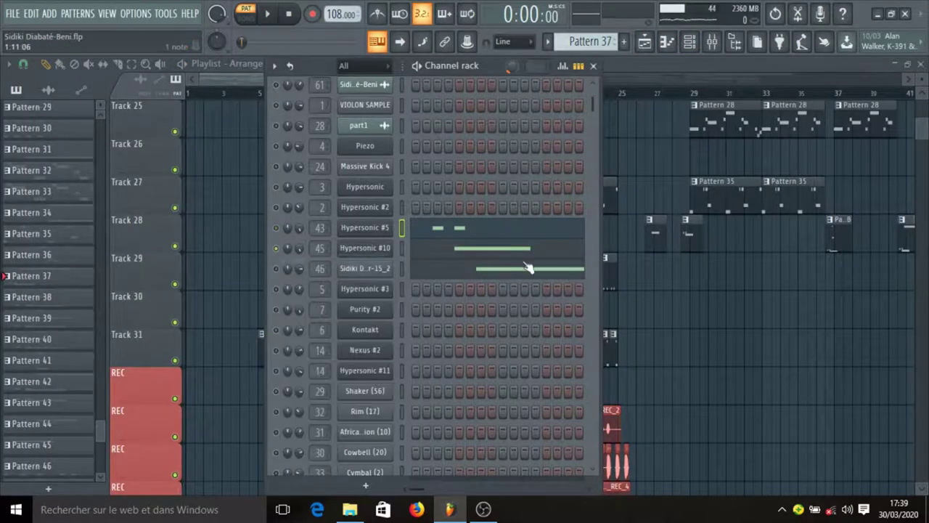
pyautogui.click(365, 248)
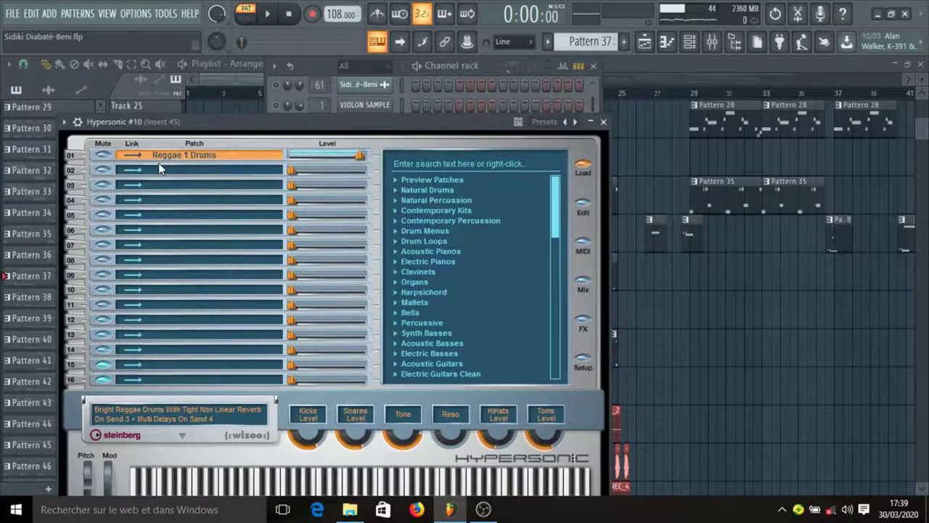
pyautogui.click(603, 123)
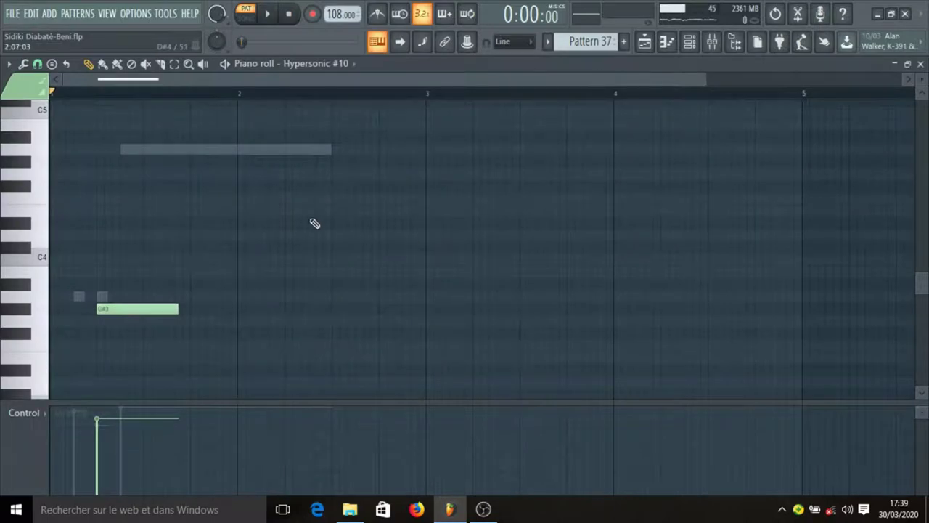
pyautogui.scroll(-2, 314, 223)
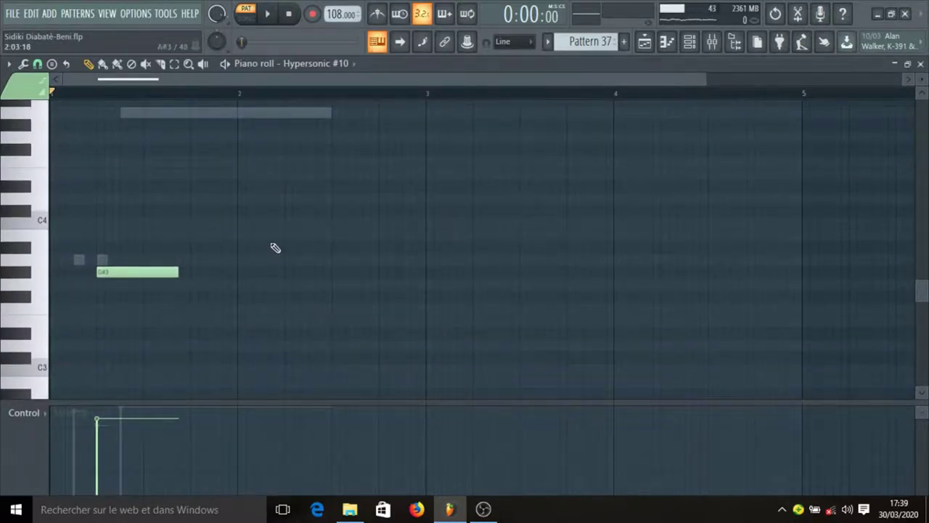
pyautogui.press('space')
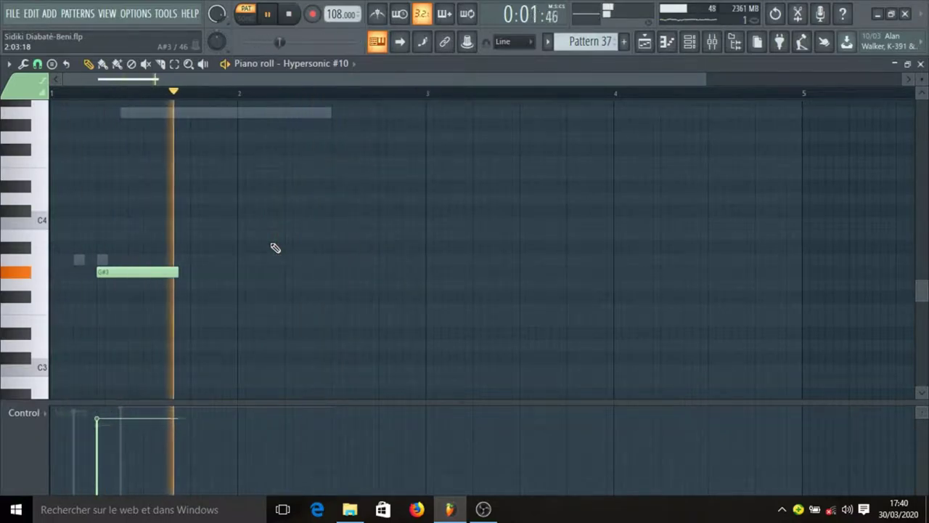
pyautogui.press('space')
# Show the Insert 46 channel's A4 note in the piano roll and preview tom samples such as 707 Tom from the Drums pack
pyautogui.click(689, 41)
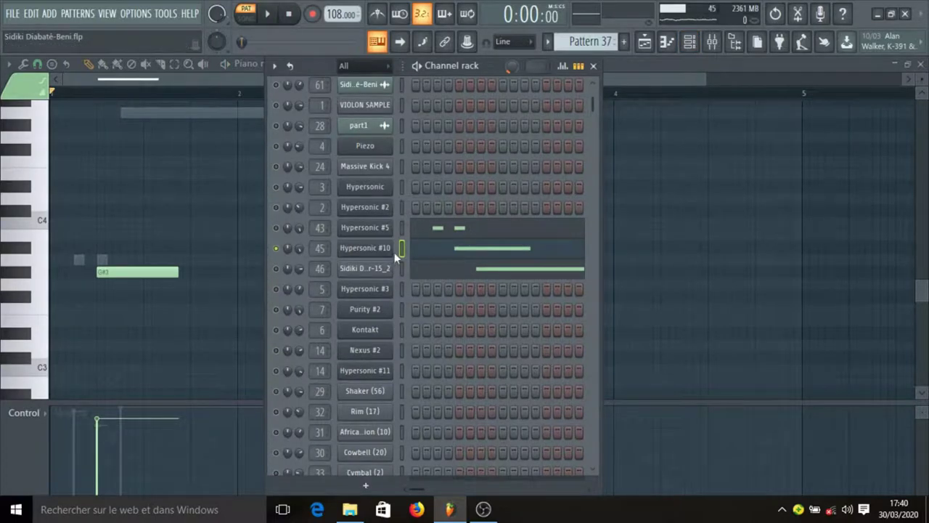
pyautogui.click(401, 268)
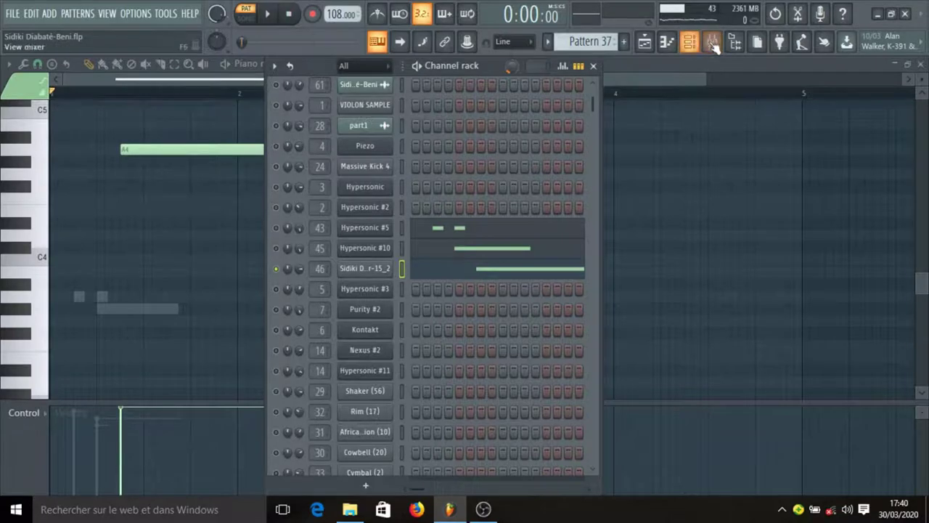
pyautogui.click(734, 42)
pyautogui.scroll(5, 81, 251)
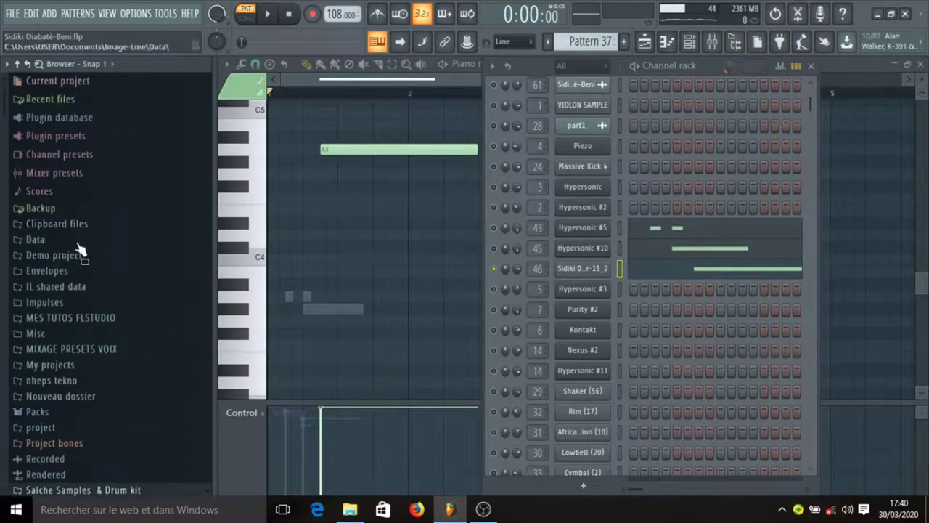
pyautogui.scroll(-2, 81, 252)
pyautogui.click(42, 328)
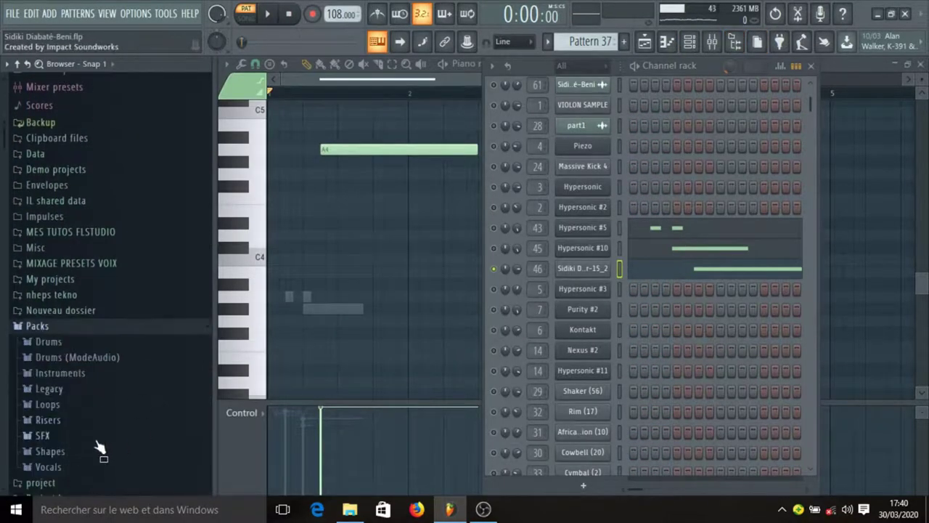
pyautogui.click(51, 341)
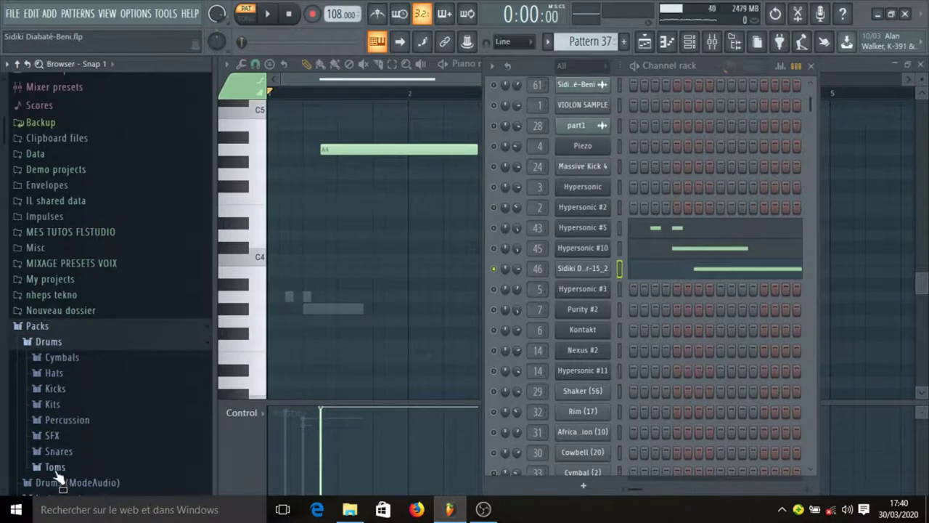
pyautogui.click(56, 470)
pyautogui.click(75, 346)
pyautogui.click(75, 302)
pyautogui.click(72, 278)
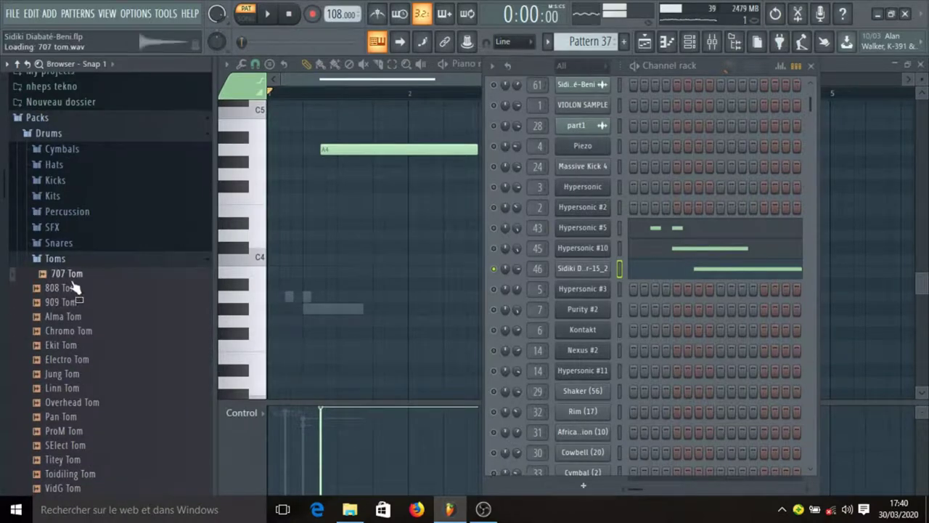
pyautogui.click(96, 118)
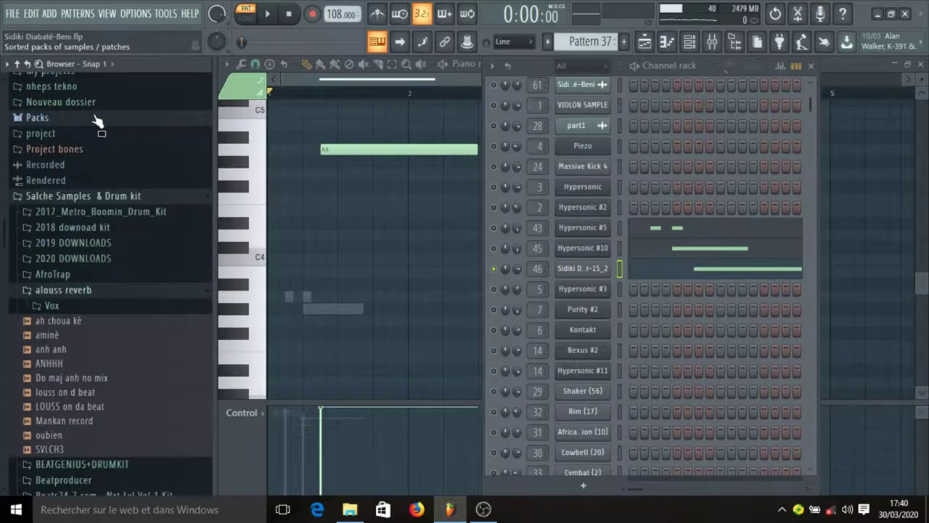
pyautogui.click(738, 41)
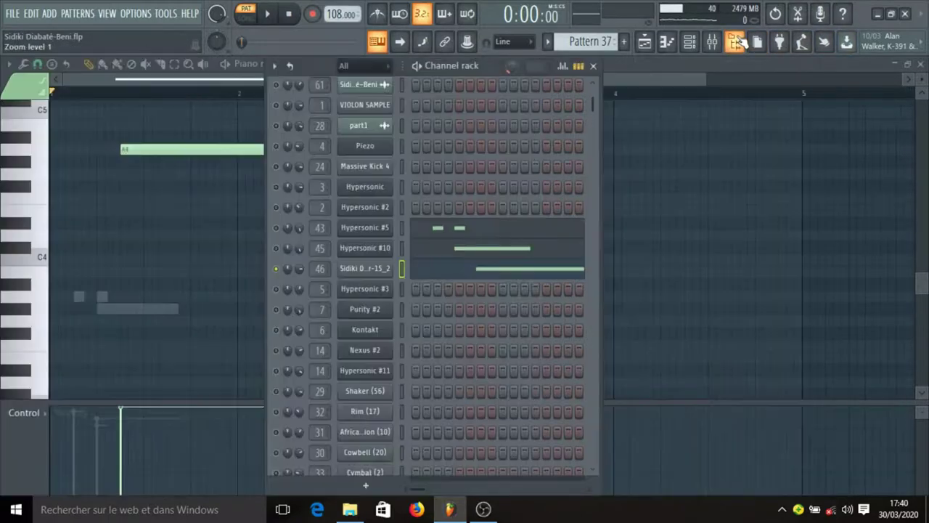
# Re-enable all channels and play Pattern 37, first by itself and also within the playlist arrangement in song mode
pyautogui.rightClick(276, 270)
pyautogui.click(316, 273)
pyautogui.press('space')
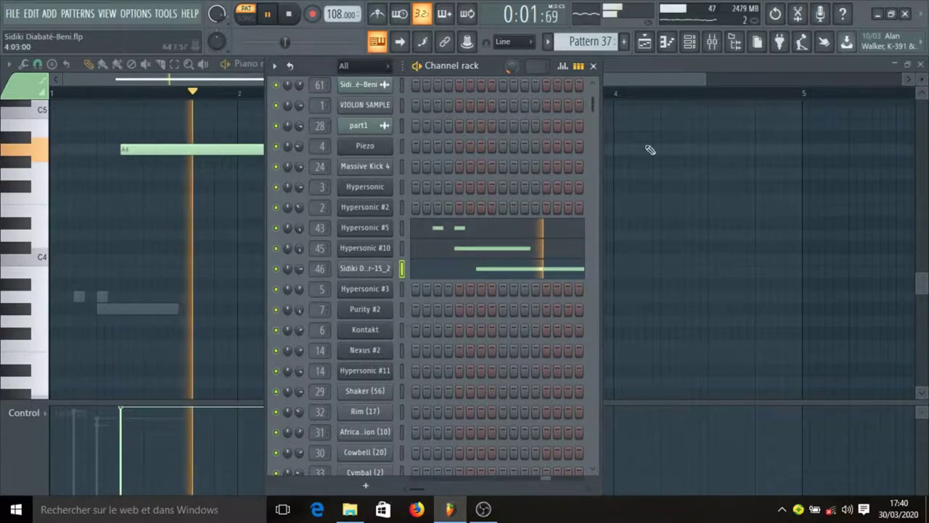
pyautogui.press('space')
pyautogui.click(645, 41)
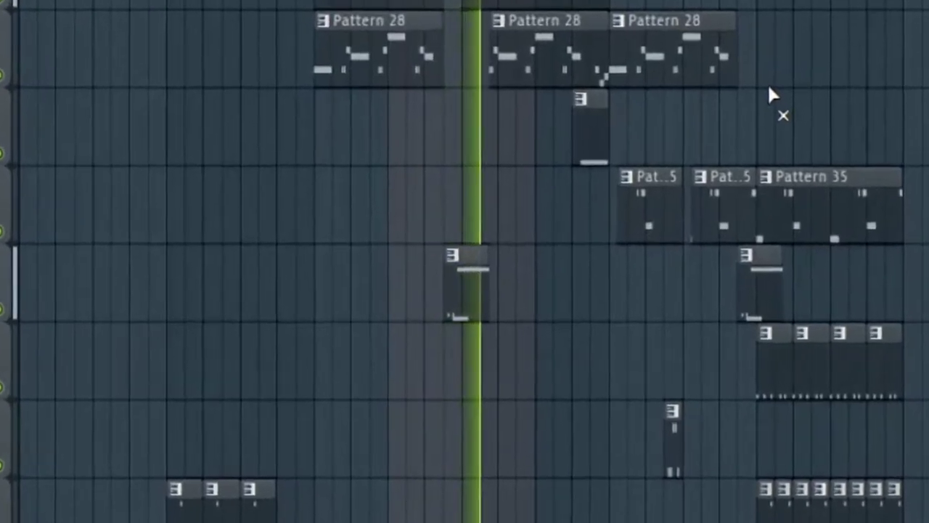
pyautogui.press('space')
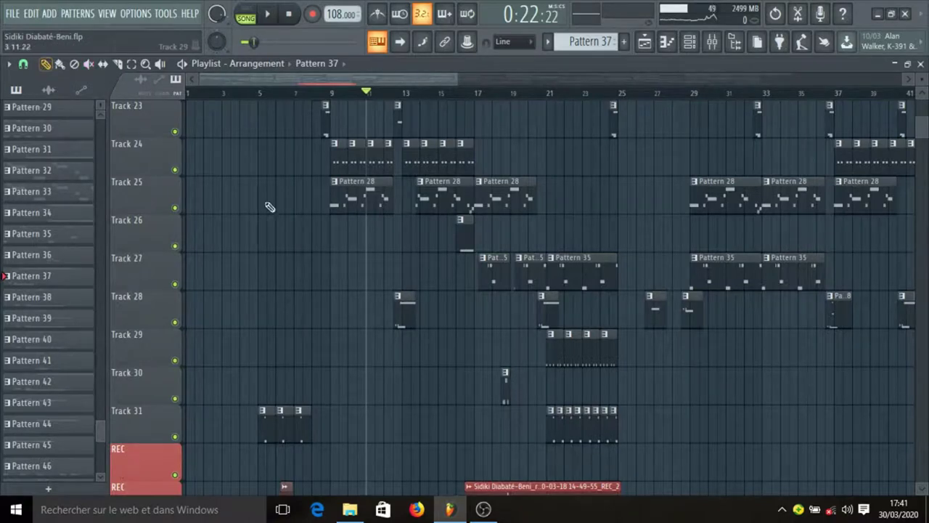
# Select Pattern 46 on Track 29, view its Gate Braker Clp [CraddyMusic] sampler settings and open its notes in the piano roll
pyautogui.scroll(-2, 489, 334)
pyautogui.click(554, 276)
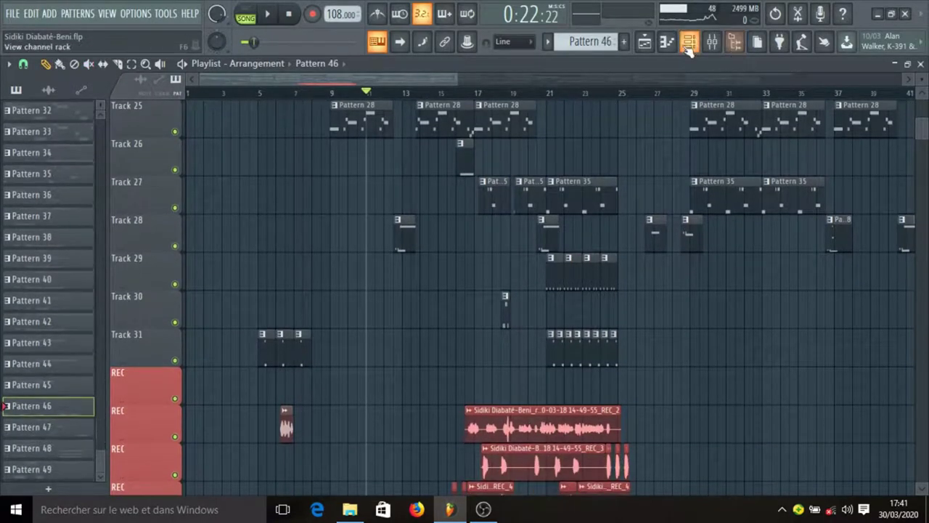
pyautogui.click(688, 45)
pyautogui.scroll(-5, 479, 261)
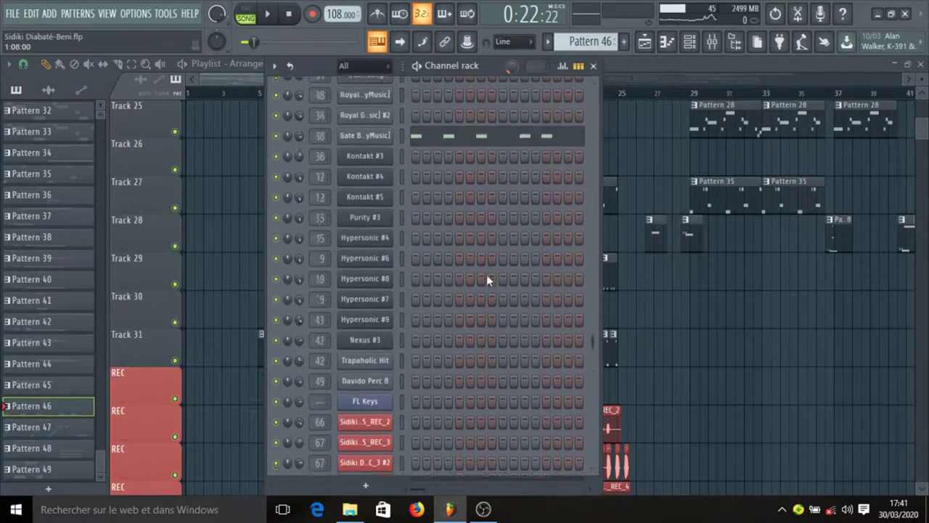
pyautogui.scroll(4, 487, 279)
pyautogui.click(363, 220)
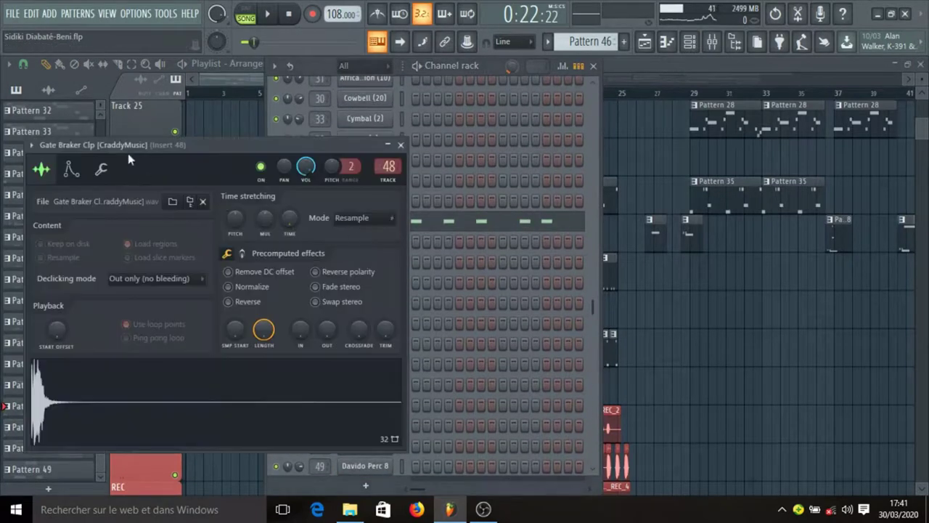
pyautogui.click(401, 145)
pyautogui.click(467, 225)
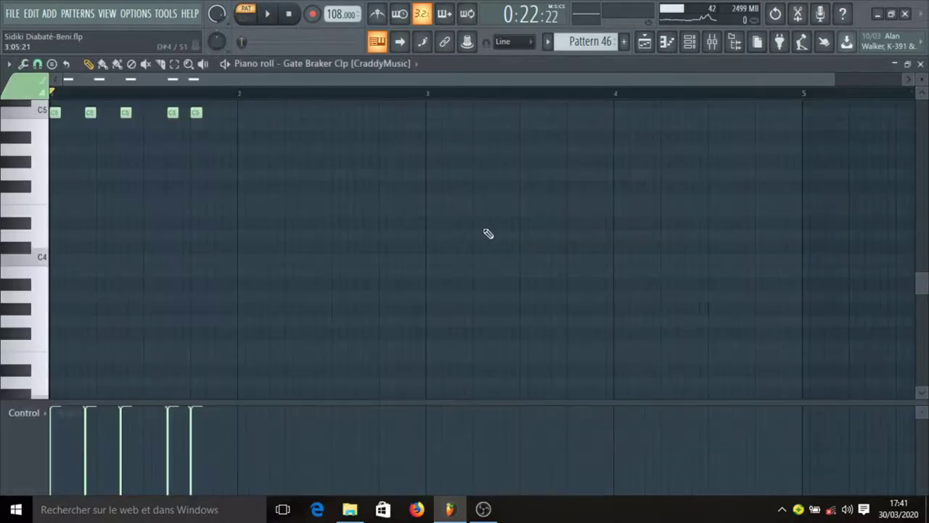
# Play Pattern 46's clap notes and view the Fruity parametric EQ 2 curve on mixer Insert 48
pyautogui.press('space')
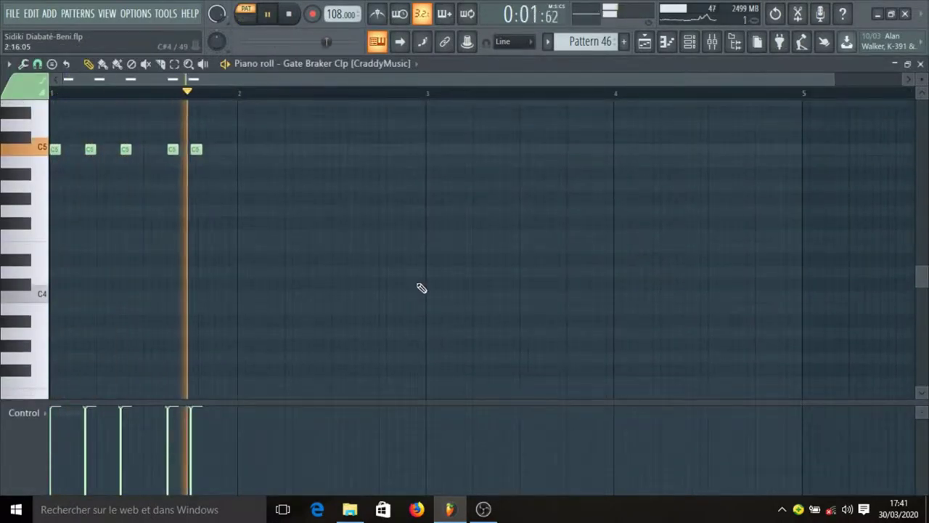
pyautogui.click(710, 43)
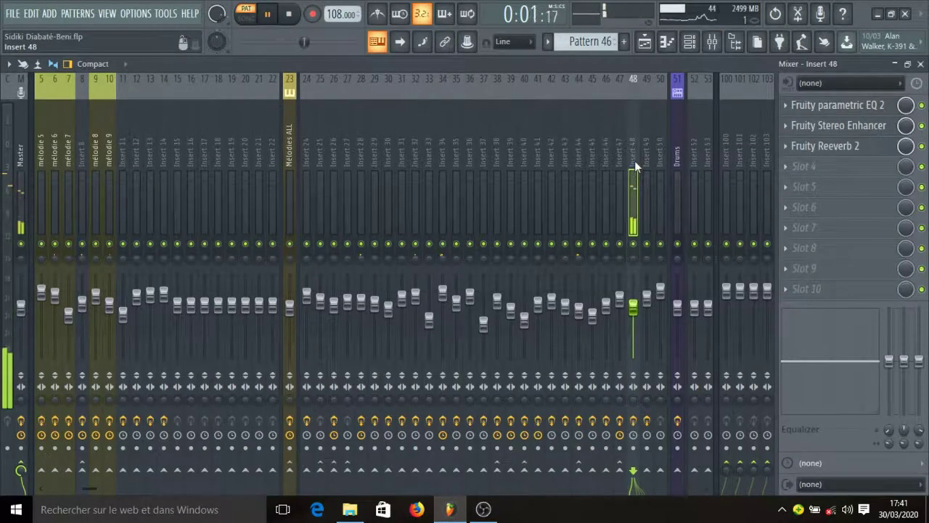
pyautogui.press('space')
pyautogui.click(842, 107)
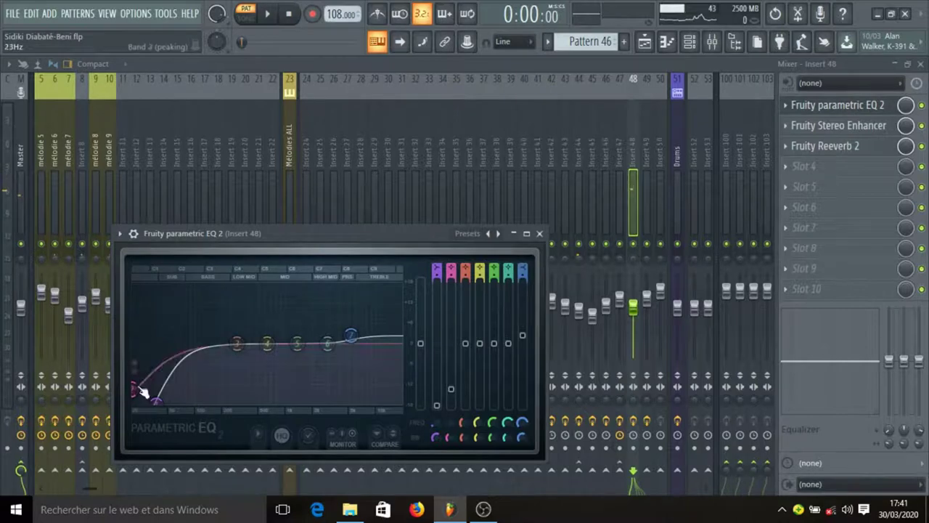
pyautogui.click(538, 233)
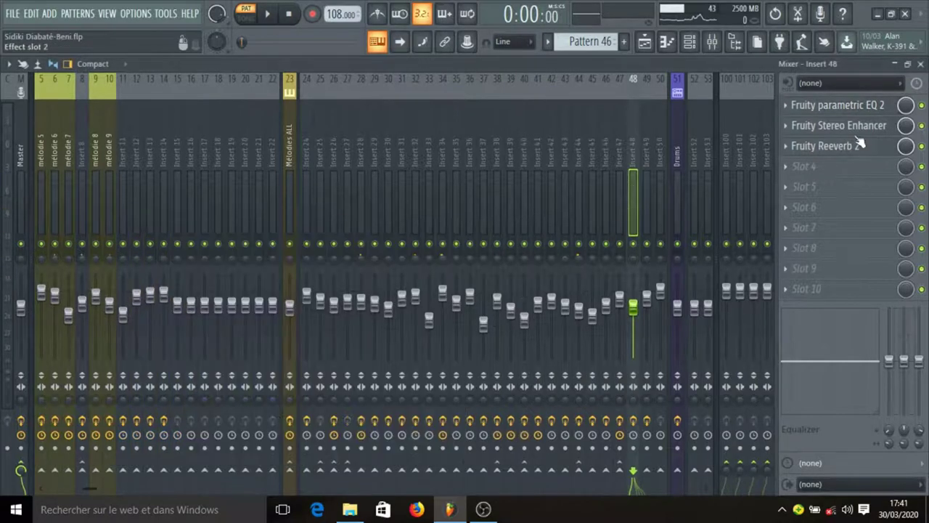
# View Insert 48's Fruity Stereo Enhancer settings and presets, and check its Fruity Reeverb 2
pyautogui.click(861, 131)
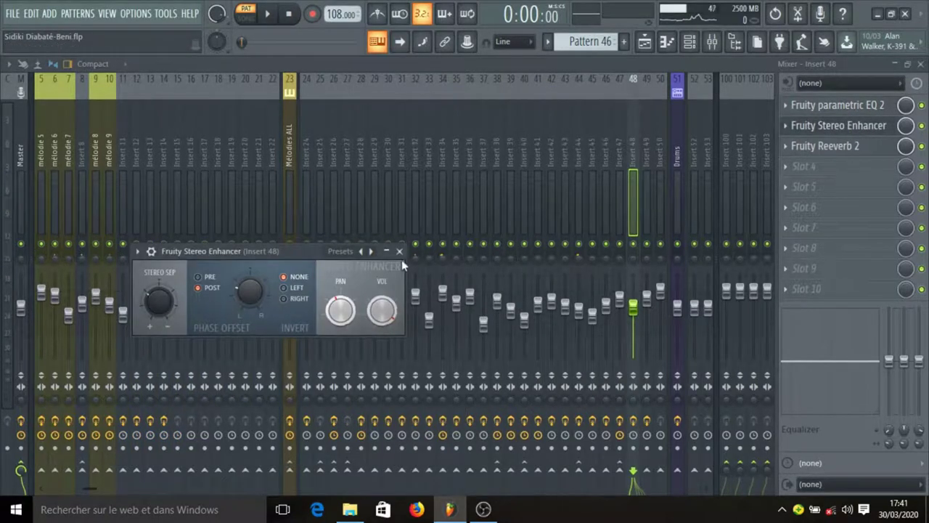
pyautogui.rightClick(371, 252)
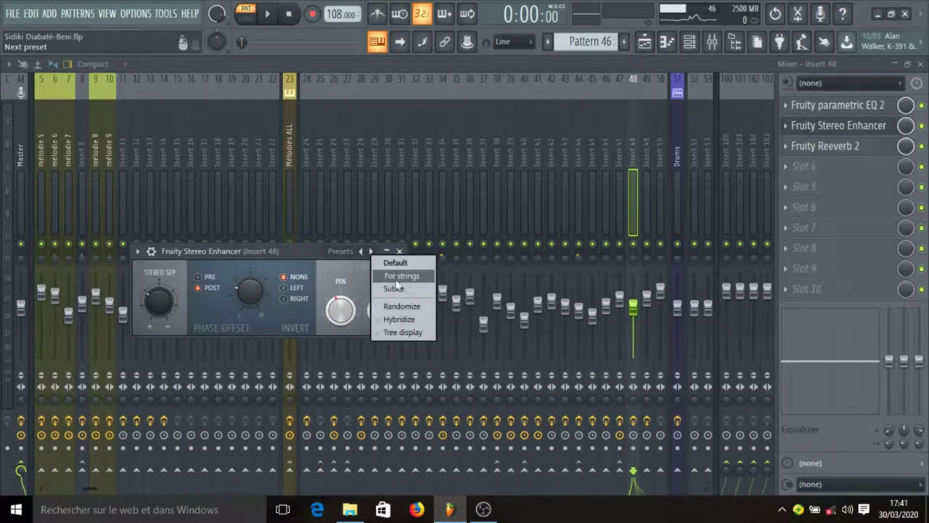
pyautogui.click(280, 255)
pyautogui.click(400, 252)
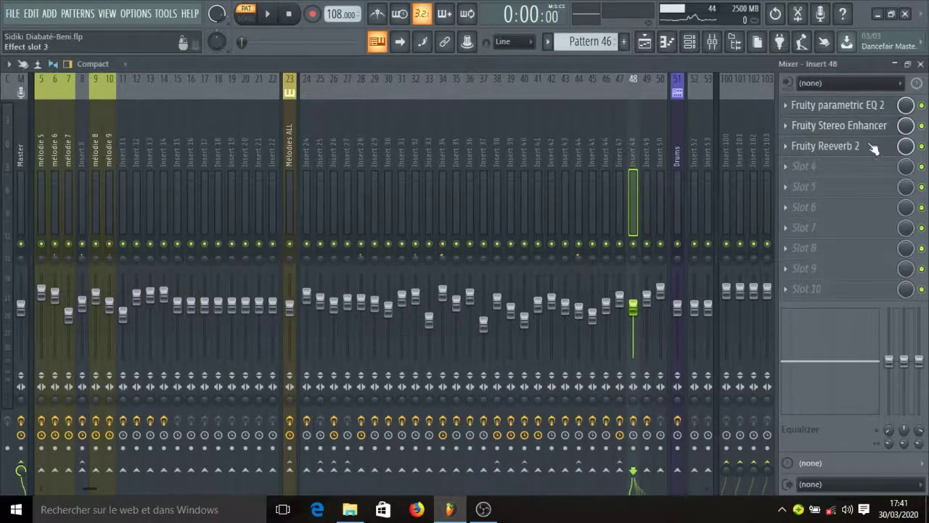
pyautogui.click(873, 148)
pyautogui.click(873, 147)
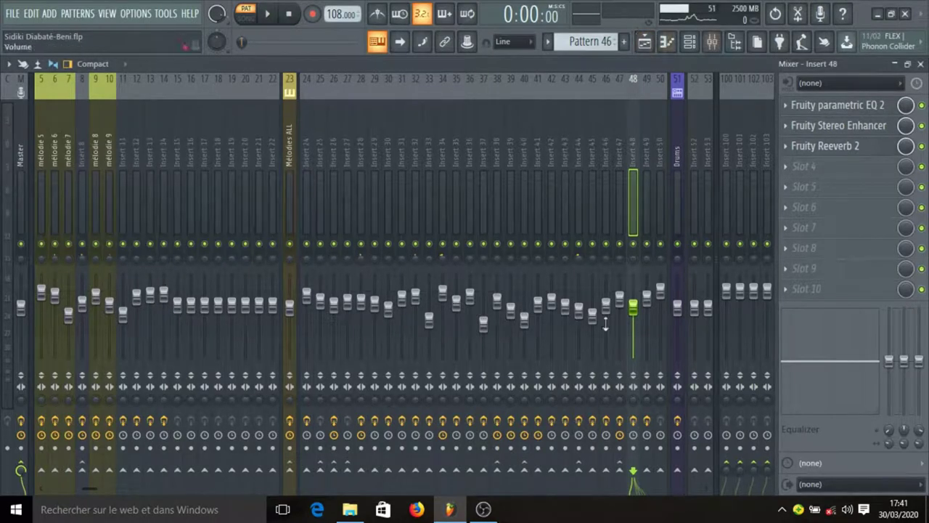
# Play Pattern 46 with Insert 48's effects bypassed and again with them enabled to compare the sound
pyautogui.press('space')
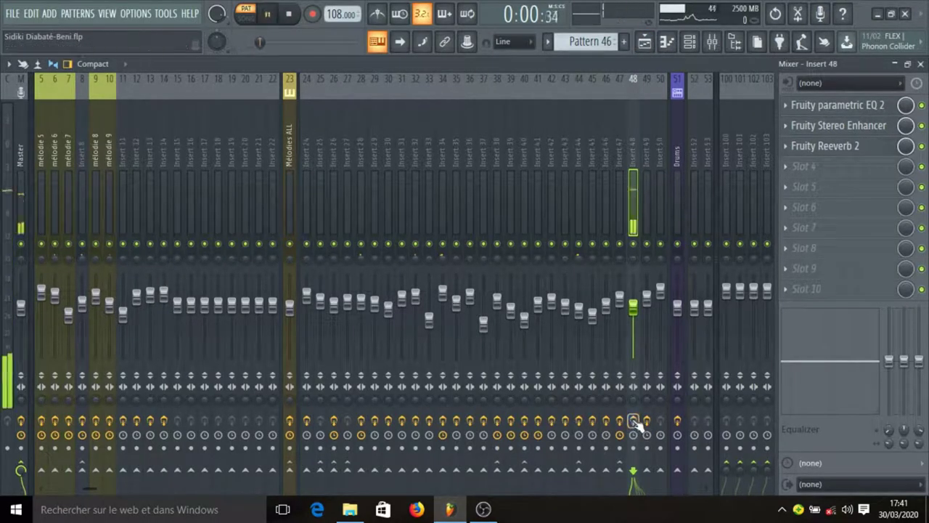
pyautogui.press('space')
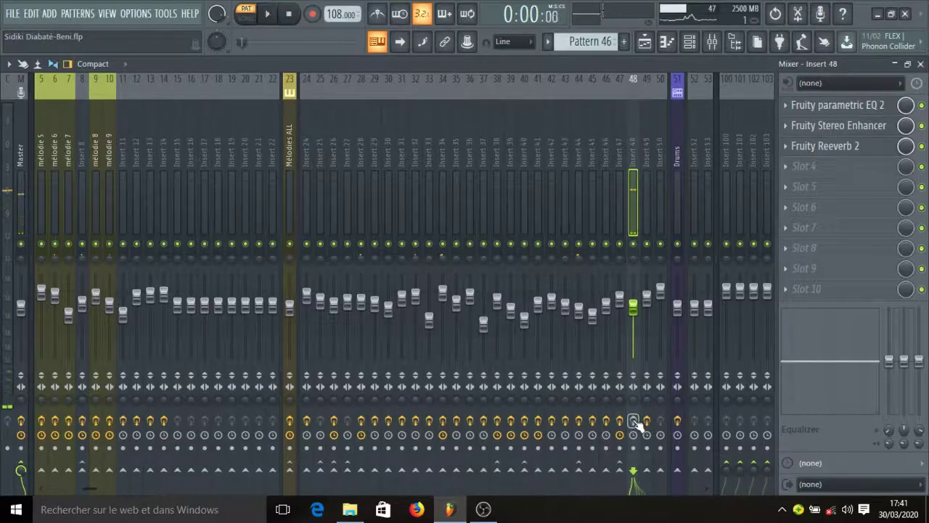
pyautogui.press('space')
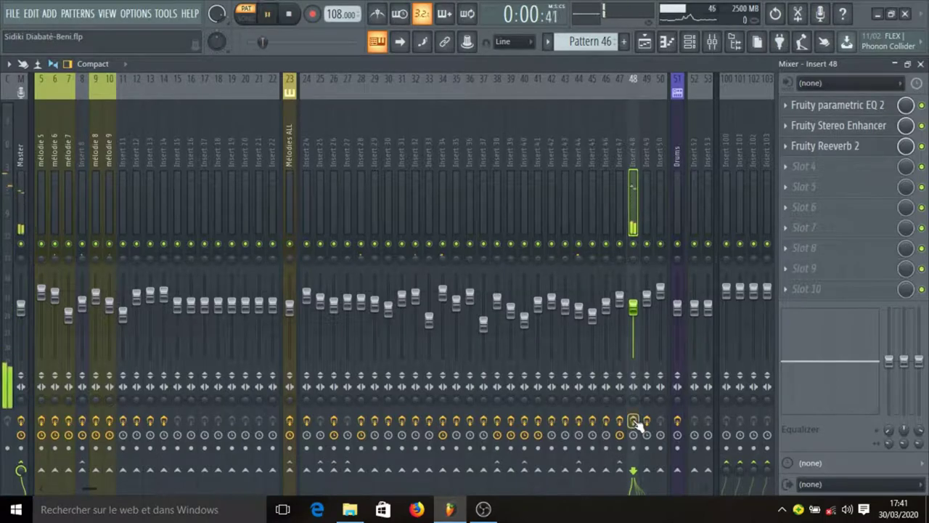
pyautogui.press('space')
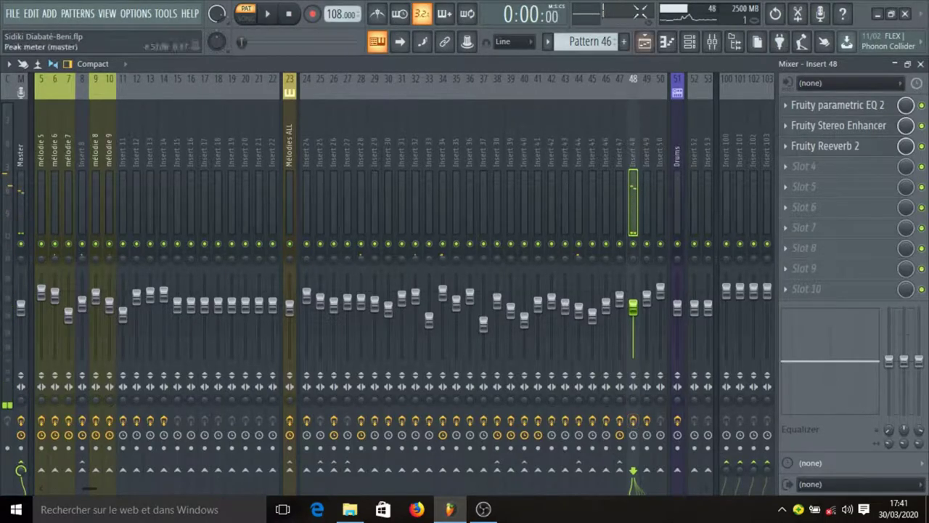
# Select Pattern 49 on Track 30, view its Davido Perc 8 sampler settings and open its notes in the piano roll
pyautogui.click(646, 43)
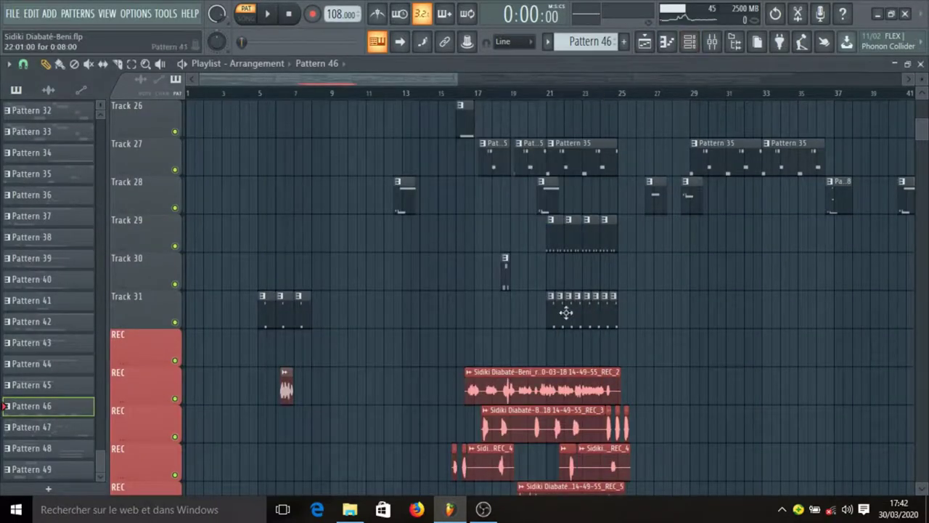
pyautogui.click(503, 274)
pyautogui.click(689, 41)
pyautogui.scroll(-5, 492, 261)
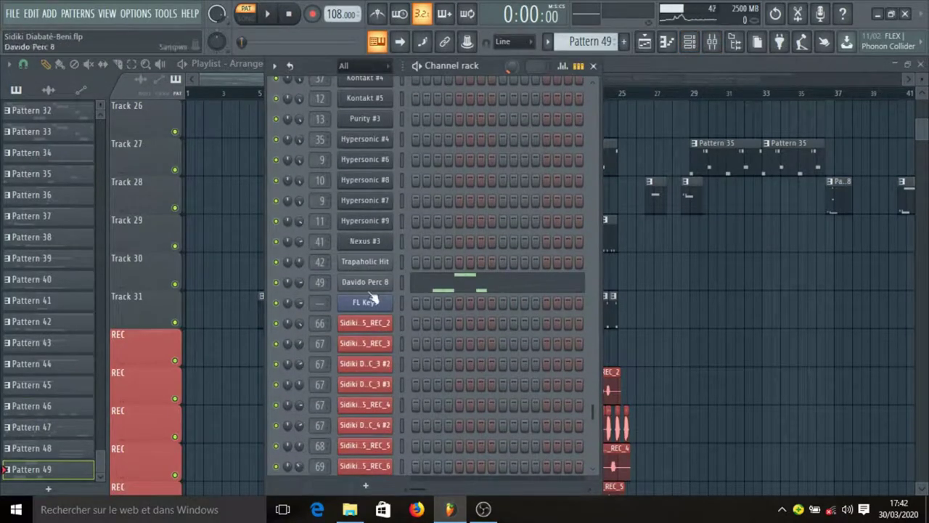
pyautogui.click(372, 286)
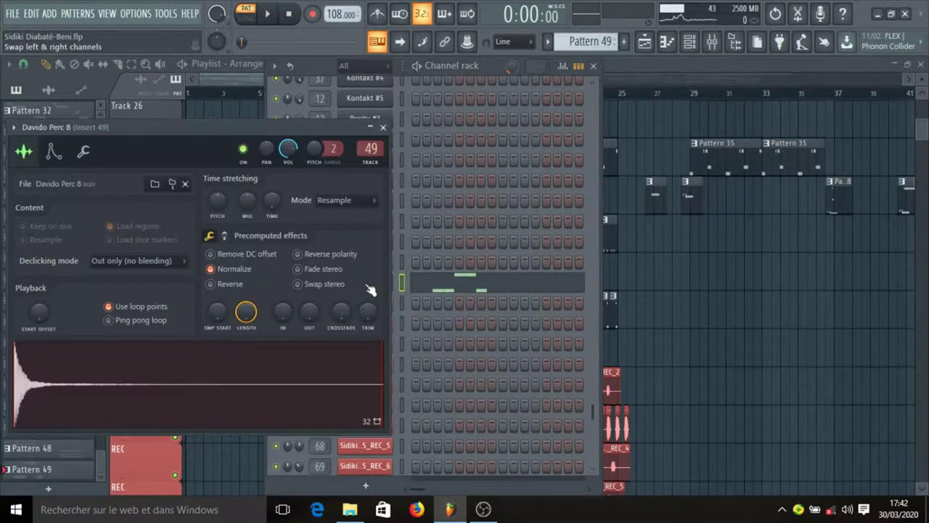
pyautogui.click(383, 128)
pyautogui.click(445, 283)
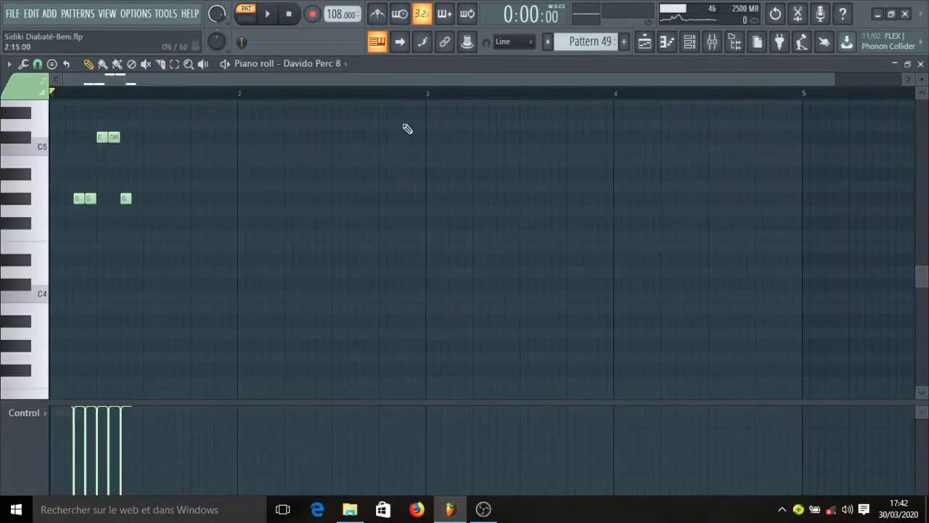
# Recheck the Davido Perc 8 sample and play Pattern 49 from the piano roll
pyautogui.click(689, 41)
pyautogui.click(378, 288)
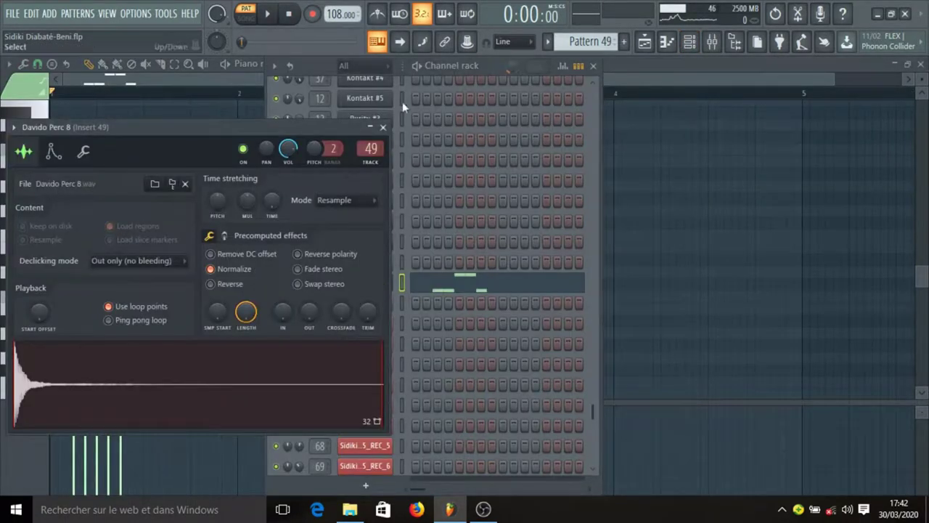
pyautogui.click(384, 128)
pyautogui.click(218, 87)
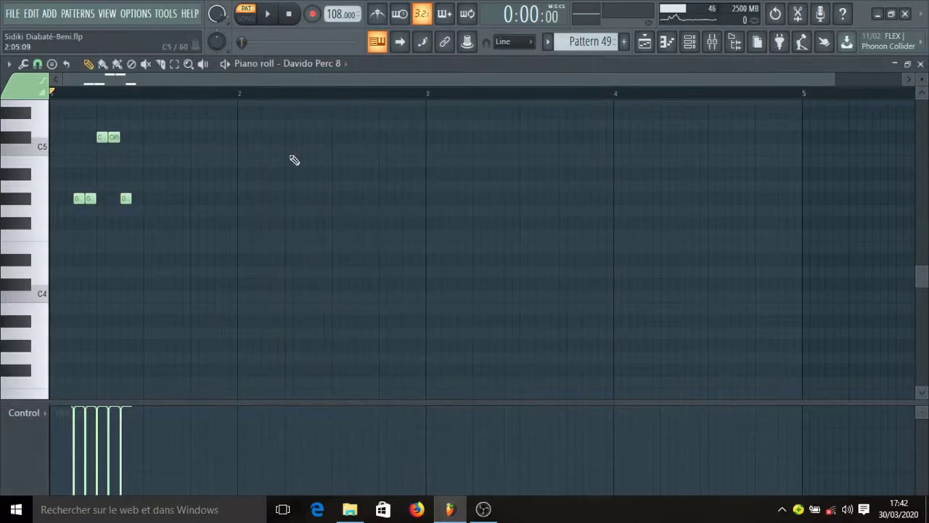
pyautogui.press('space')
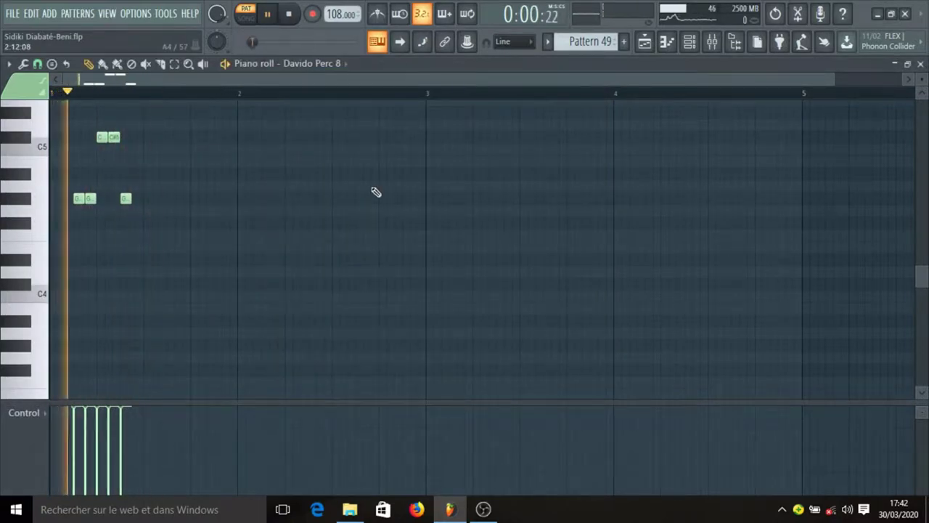
pyautogui.press('space')
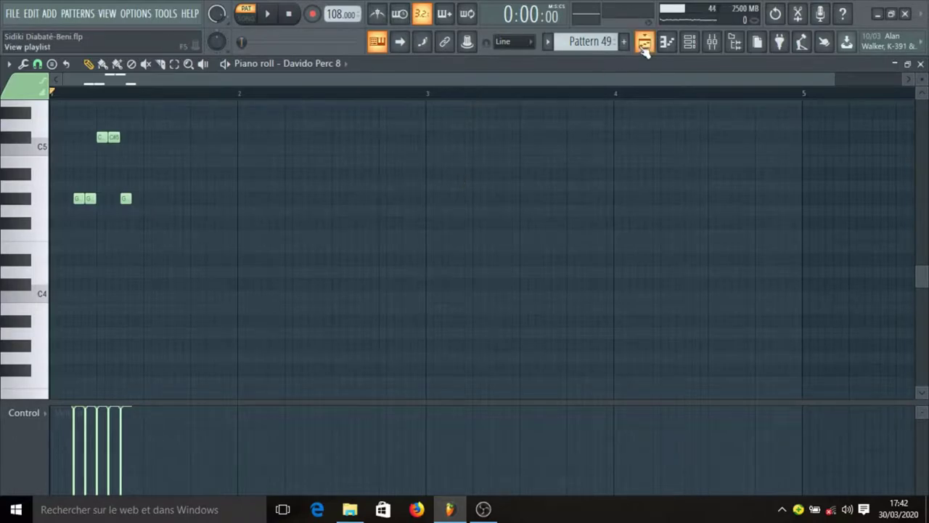
# Play Pattern 49 in the mixer and view Insert 49's Fruity parametric EQ 2 and Fruity Reeverb 2
pyautogui.click(711, 42)
pyautogui.press('space')
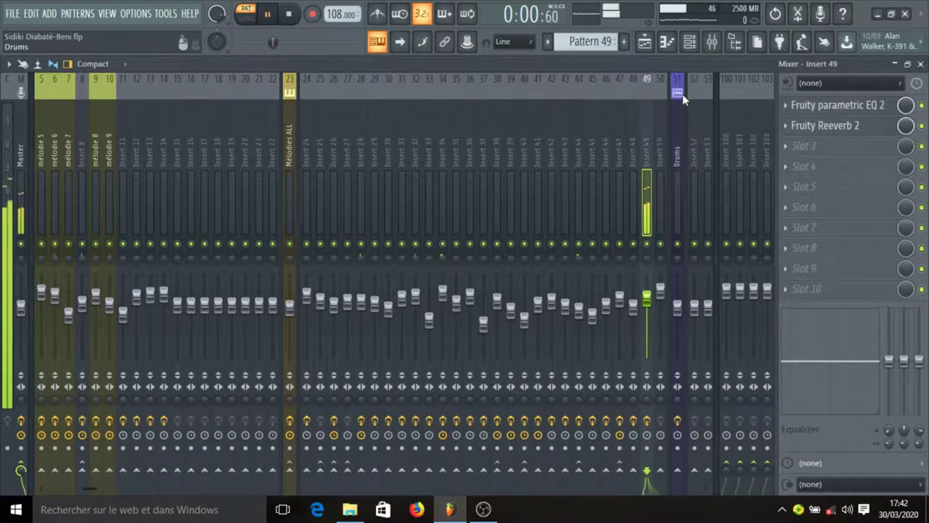
pyautogui.press('space')
pyautogui.click(835, 106)
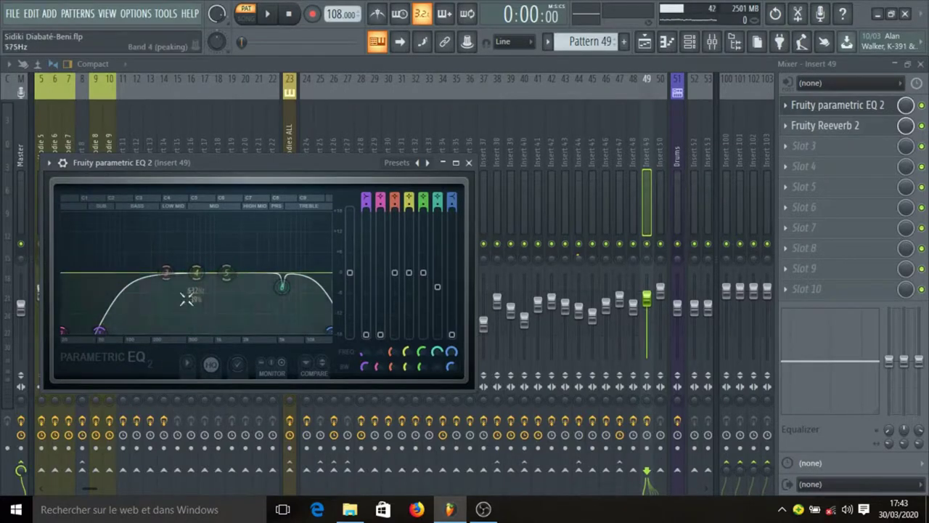
pyautogui.click(469, 163)
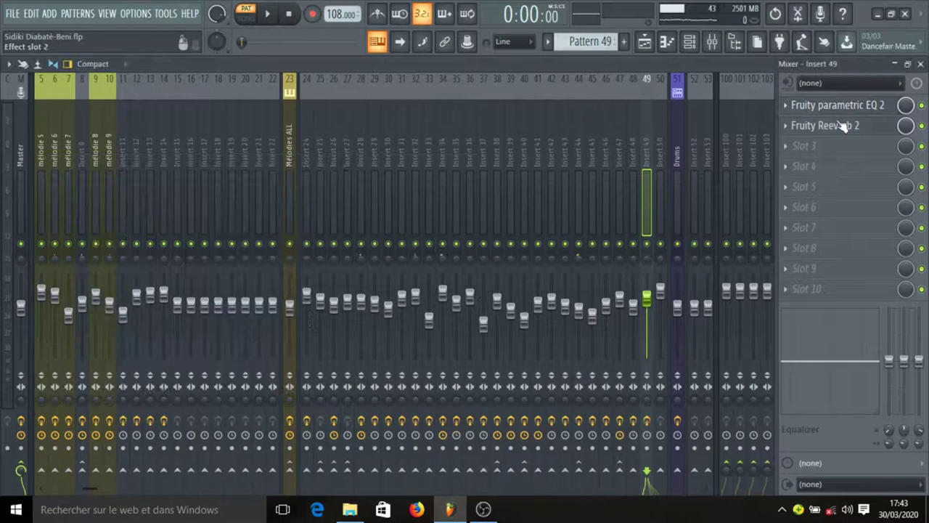
pyautogui.click(878, 127)
pyautogui.click(877, 128)
# Find Pattern 41's Insert 46 sample channel in the channel rack, open its A4 note in the piano roll and play it
pyautogui.click(692, 44)
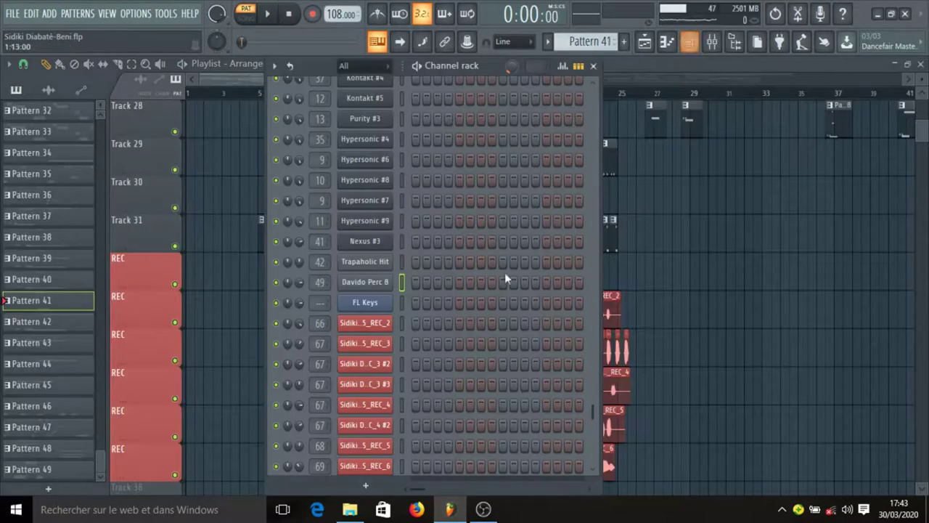
pyautogui.scroll(-2, 502, 283)
pyautogui.scroll(10, 503, 288)
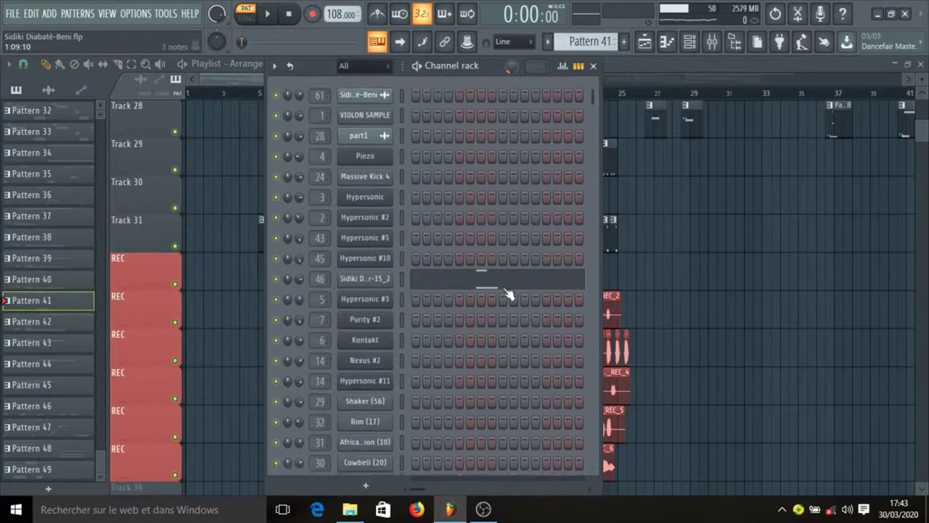
pyautogui.click(461, 290)
pyautogui.click(689, 41)
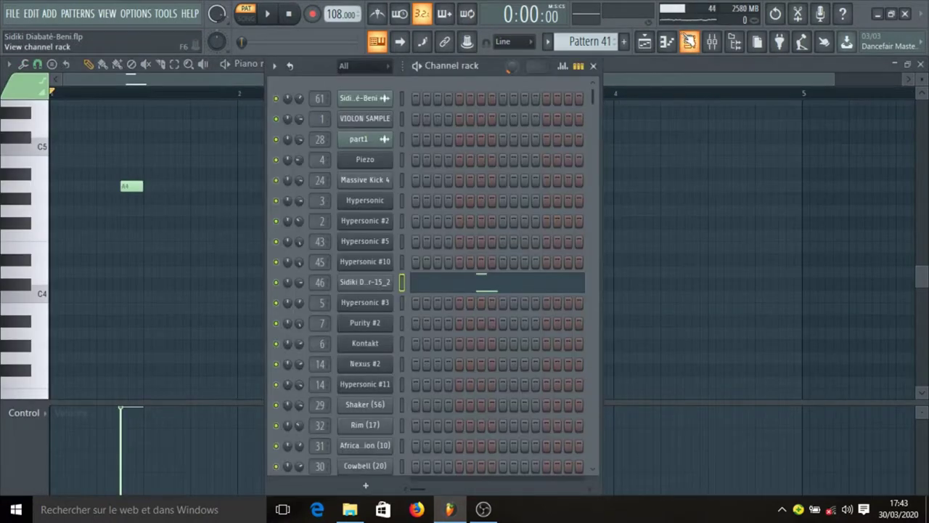
pyautogui.click(689, 42)
pyautogui.press('space')
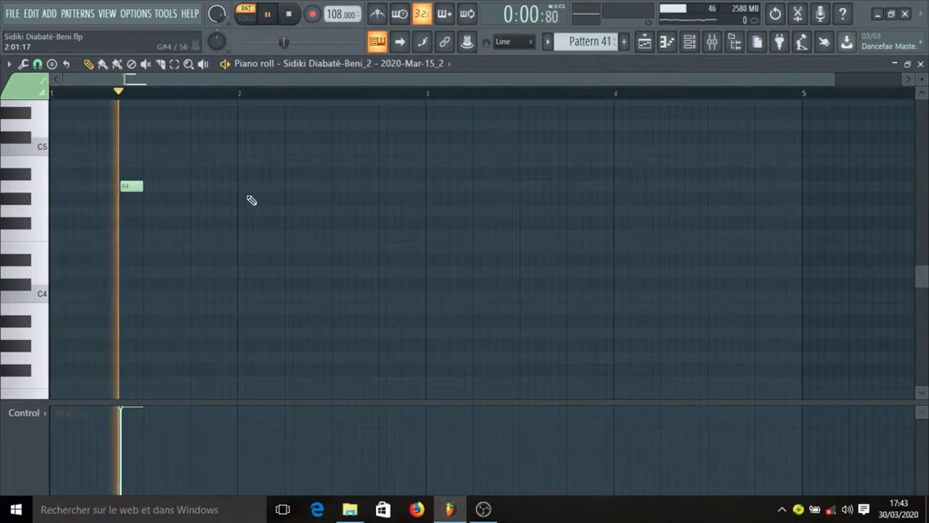
pyautogui.press('space')
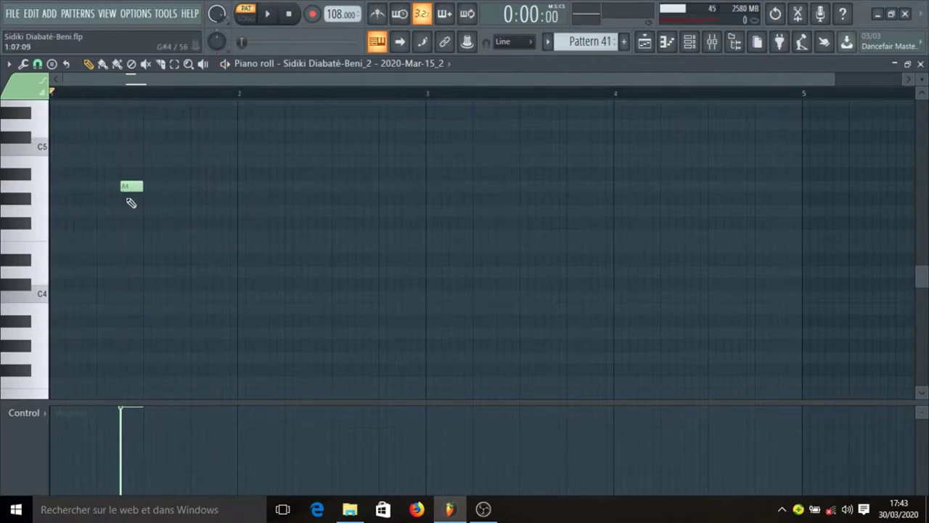
# Solo Track 31 and play its Pattern 41 clips in song mode from bar 21, and re-enable all playlist tracks
pyautogui.click(645, 42)
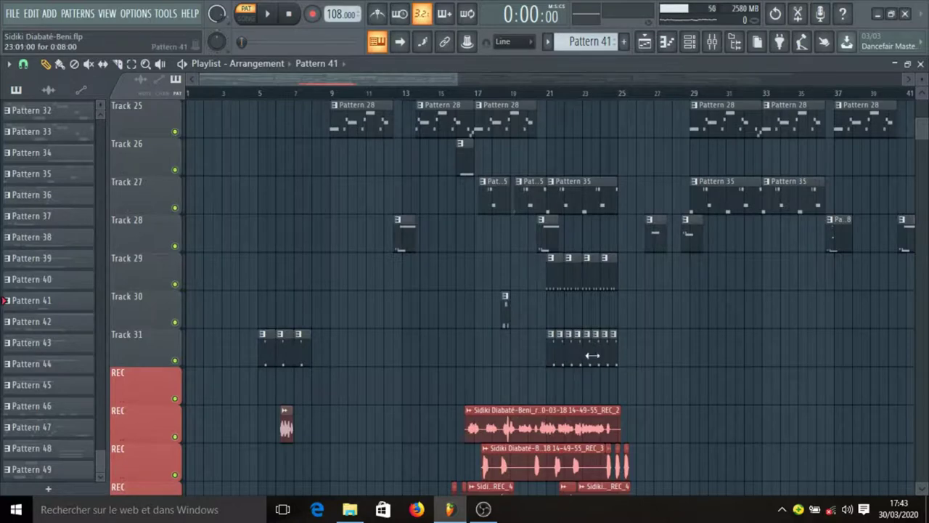
pyautogui.rightClick(175, 360)
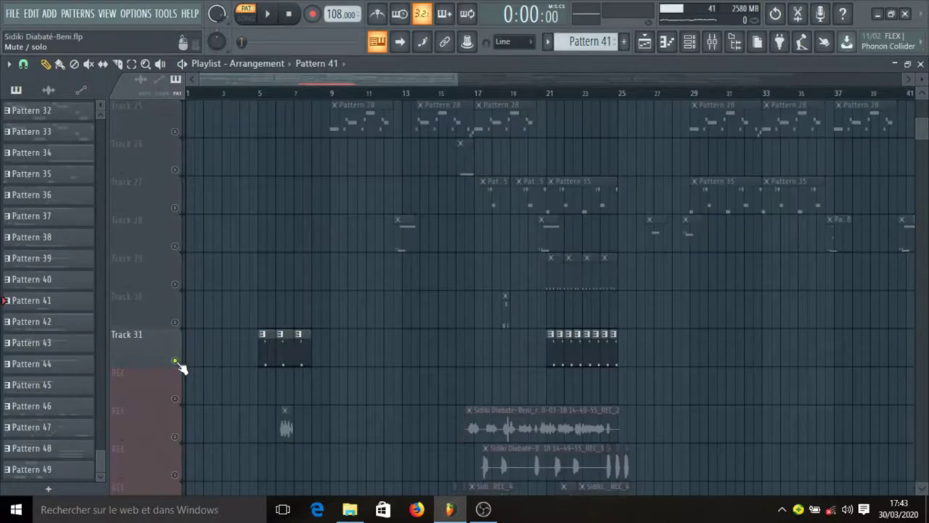
pyautogui.click(548, 94)
pyautogui.press('space')
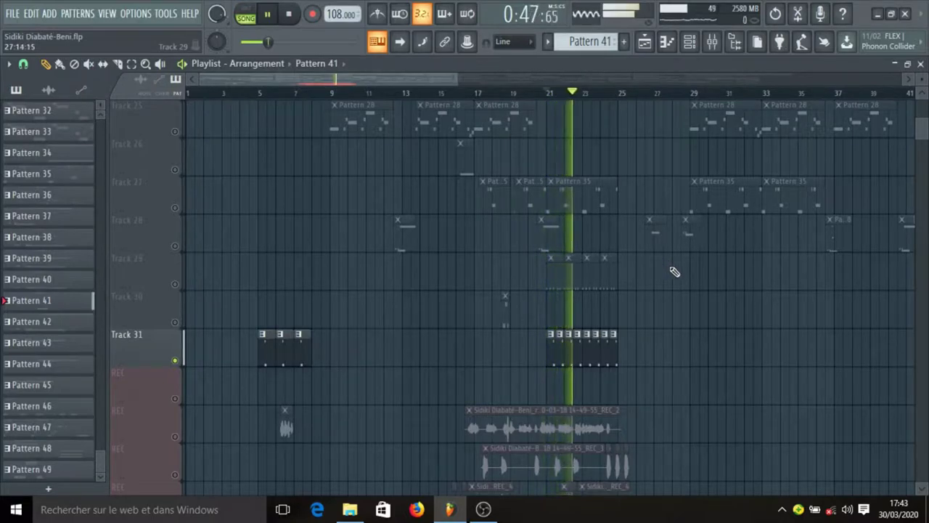
pyautogui.press('space')
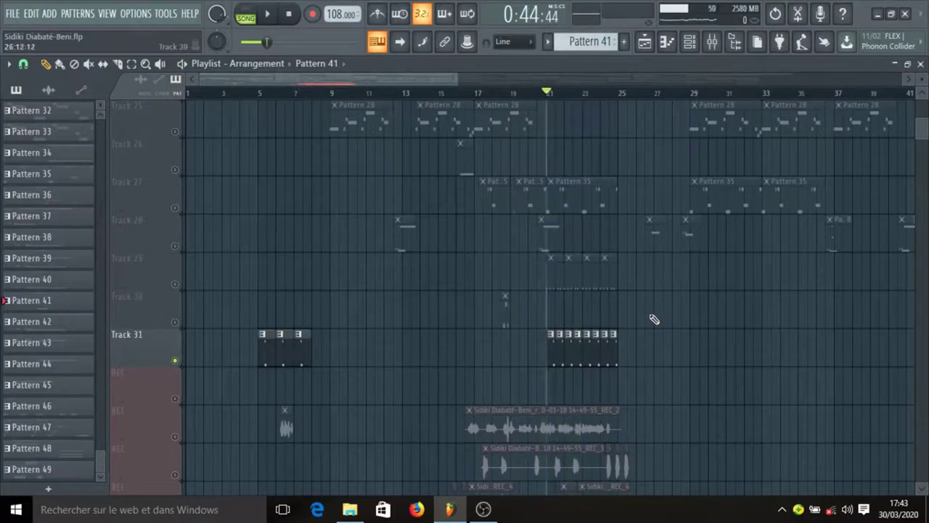
pyautogui.rightClick(175, 363)
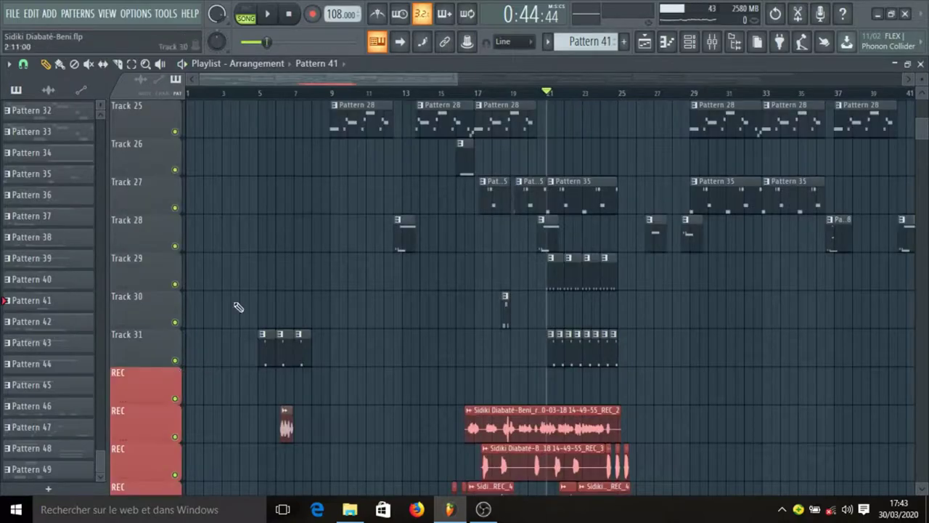
pyautogui.click(287, 11)
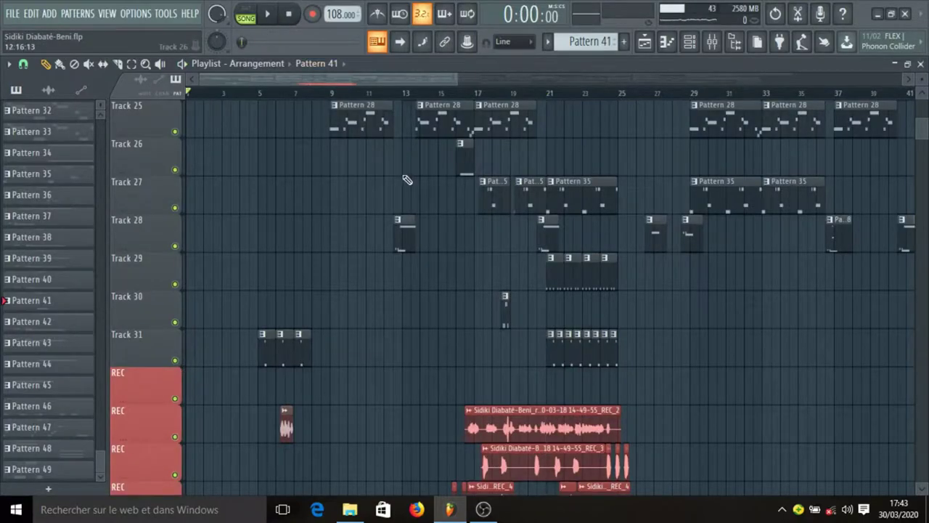
pyautogui.scroll(10, 407, 179)
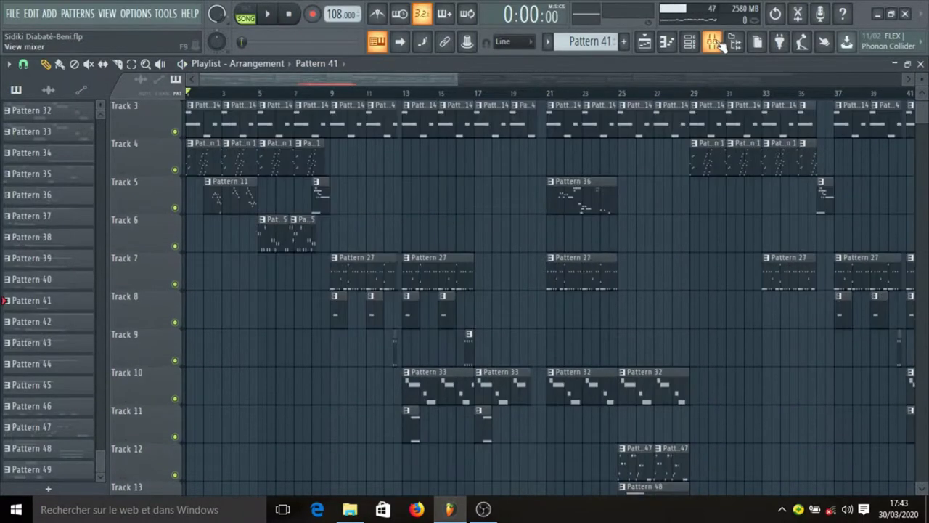
# Play the full arrangement in song mode from bar 1 and follow the upper playlist tracks' clips during playback
pyautogui.click(715, 42)
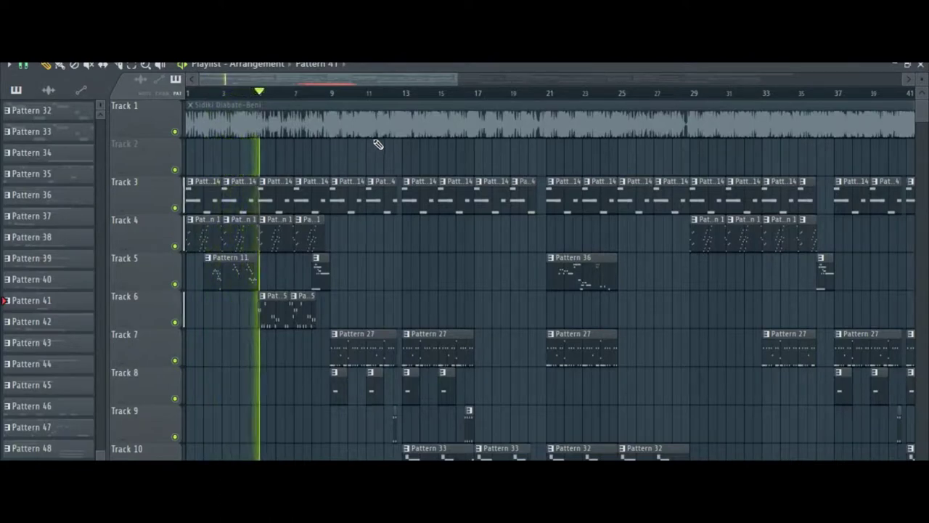
pyautogui.scroll(-3, 379, 144)
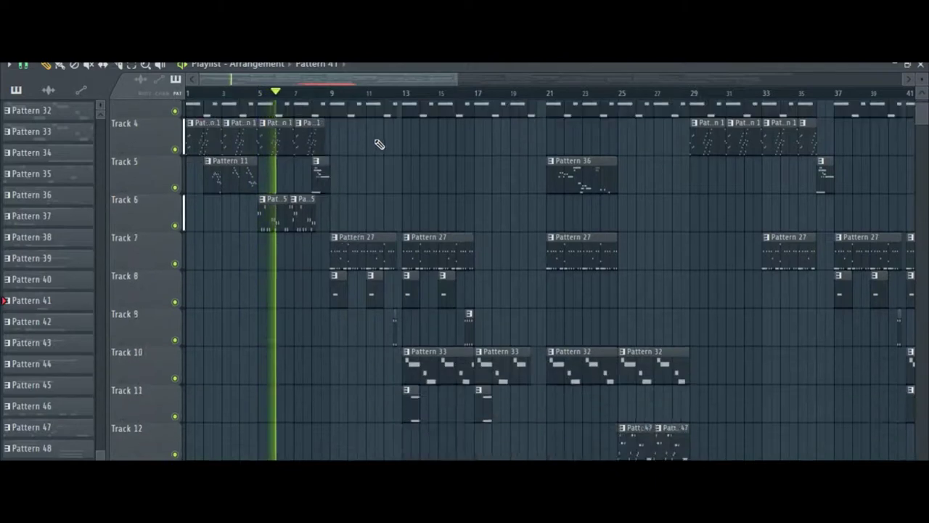
pyautogui.scroll(-3, 379, 144)
pyautogui.click(167, 13)
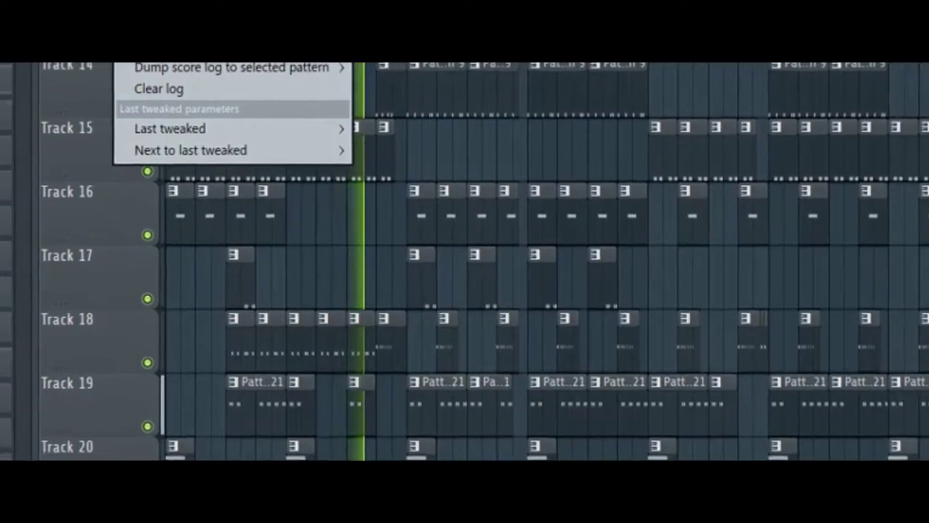
pyautogui.moveTo(190, 46)
pyautogui.click(405, 90)
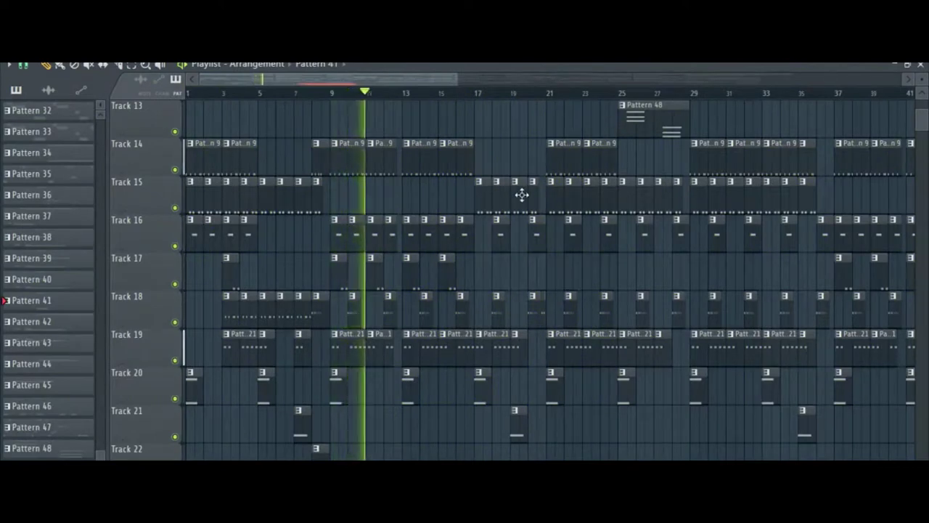
# Follow the song playback through Tracks 19 to 31 and the REC audio tracks in the playlist
pyautogui.scroll(-3, 522, 194)
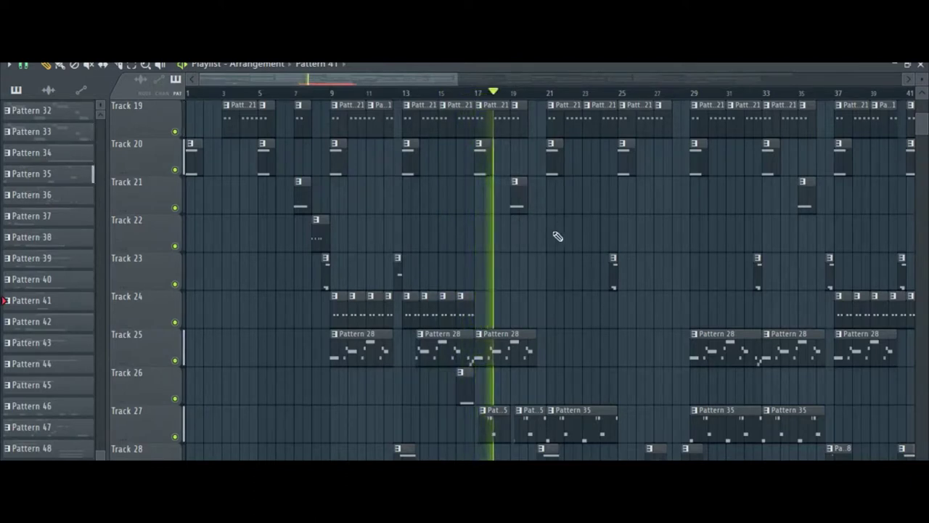
pyautogui.scroll(-8, 557, 238)
pyautogui.scroll(-2, 563, 241)
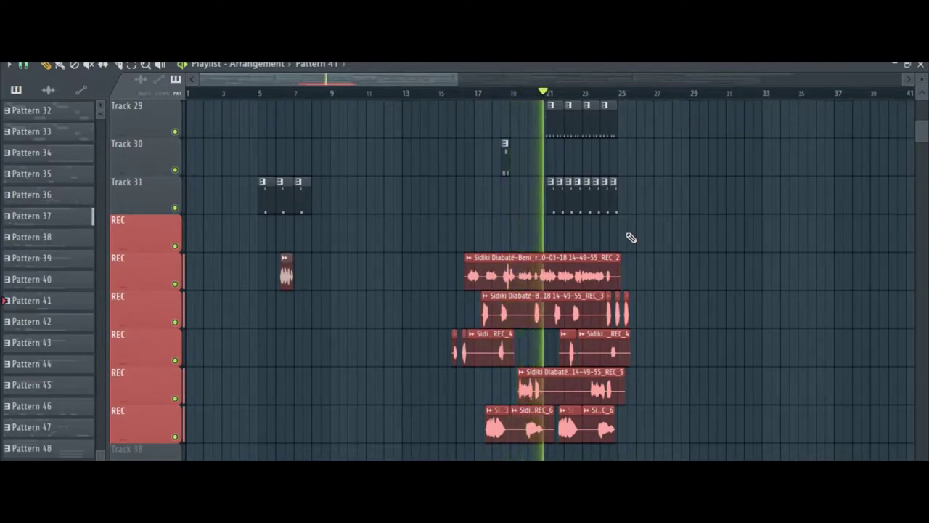
pyautogui.scroll(7, 630, 237)
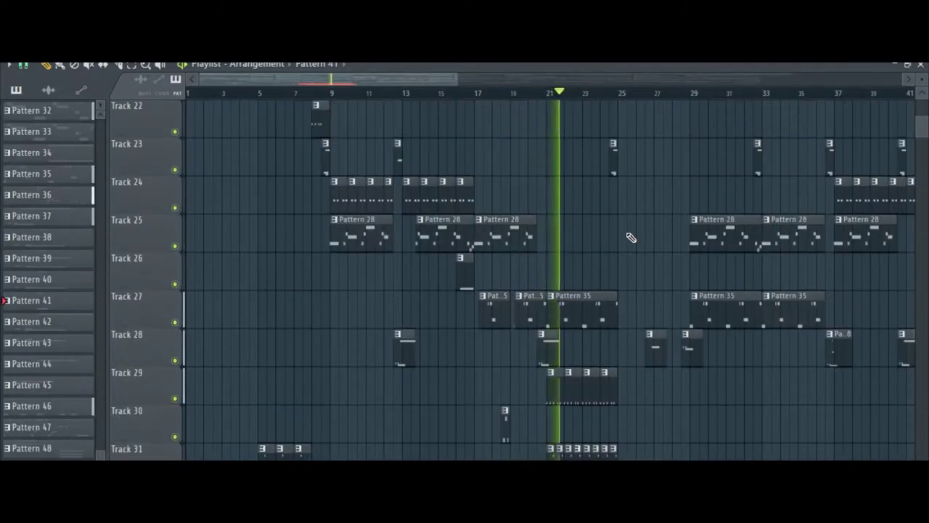